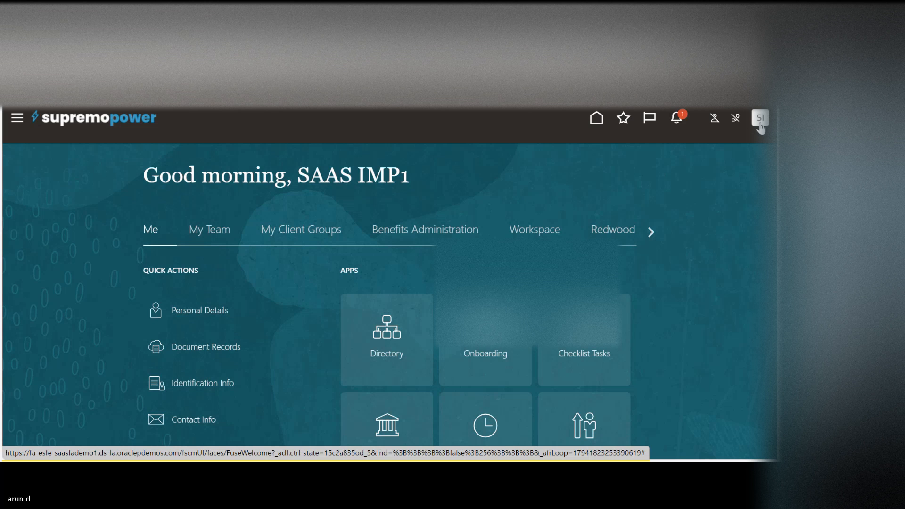
# Step: Open the Financials setup and display the tasks of the Fixed Assets functional area
pyautogui.click(760, 125)
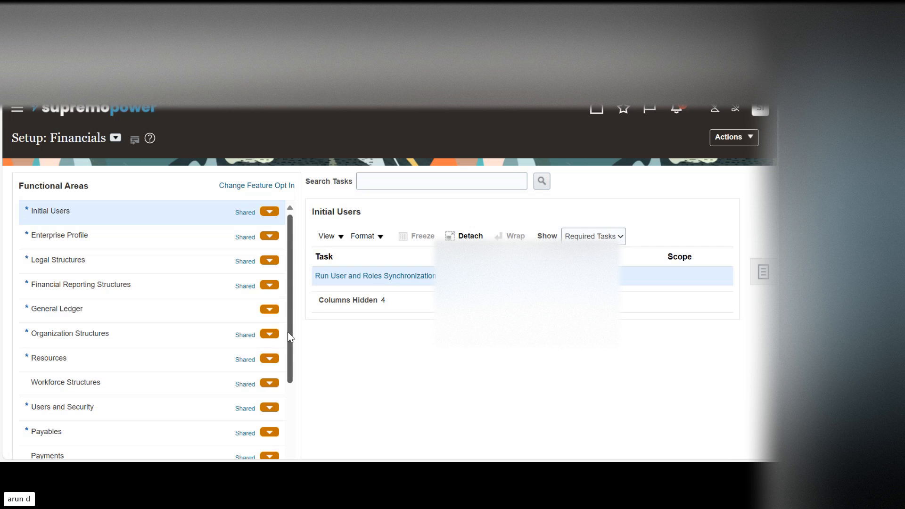
pyautogui.moveTo(287, 332); pyautogui.dragTo(295, 401)
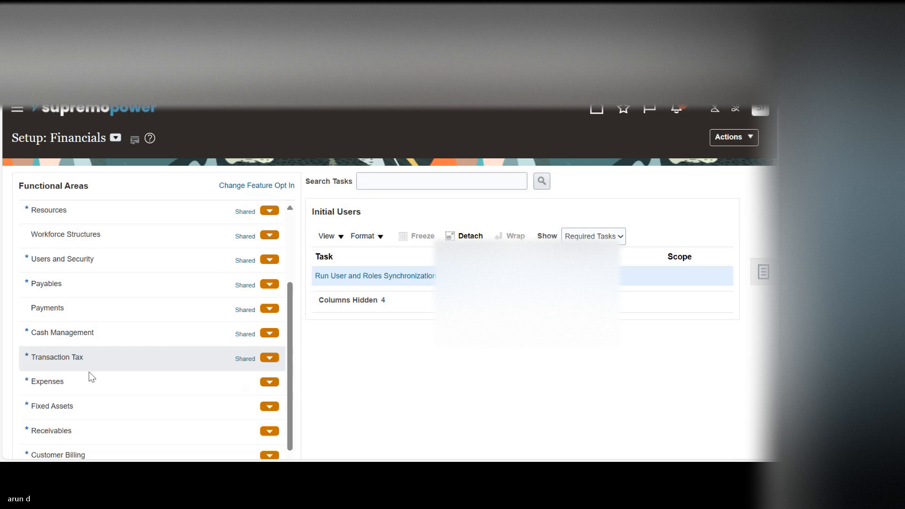
pyautogui.click(78, 406)
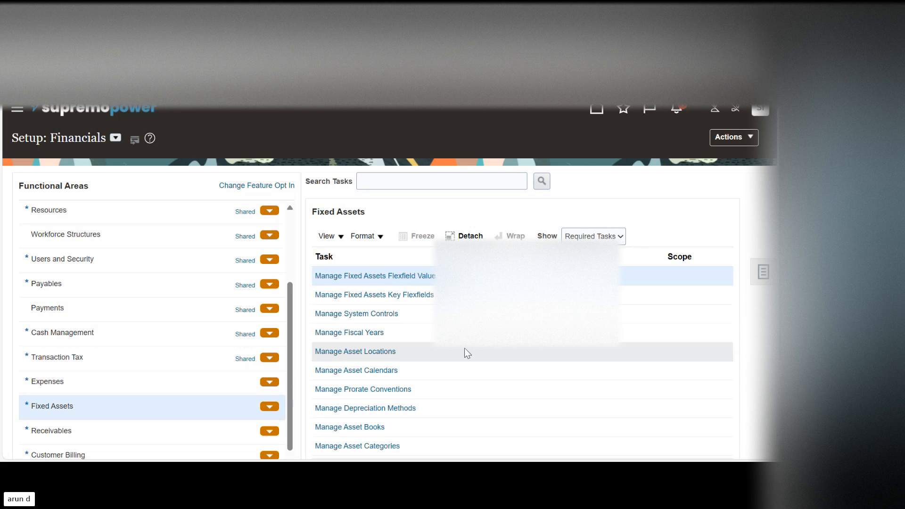
# Step: Open the Manage Fixed Assets Key Flexfields task and search for all key flexfields without any criteria
pyautogui.click(391, 296)
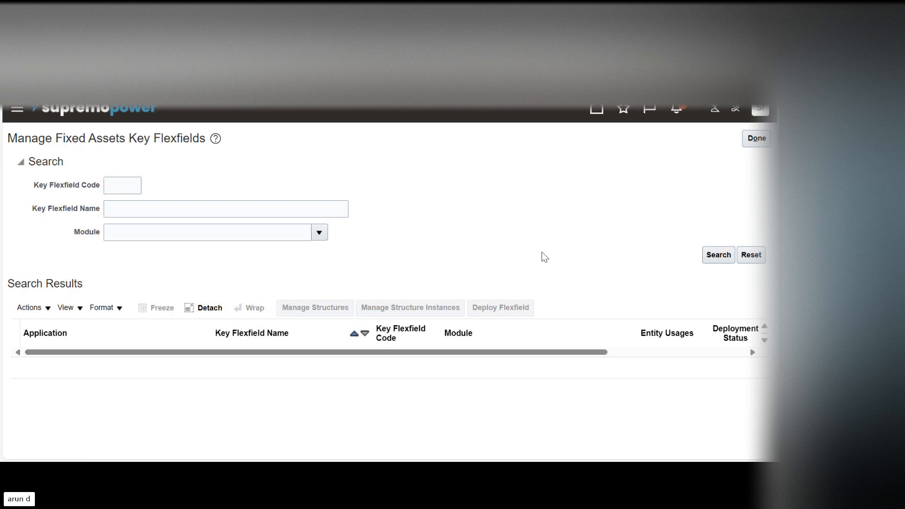
pyautogui.click(717, 259)
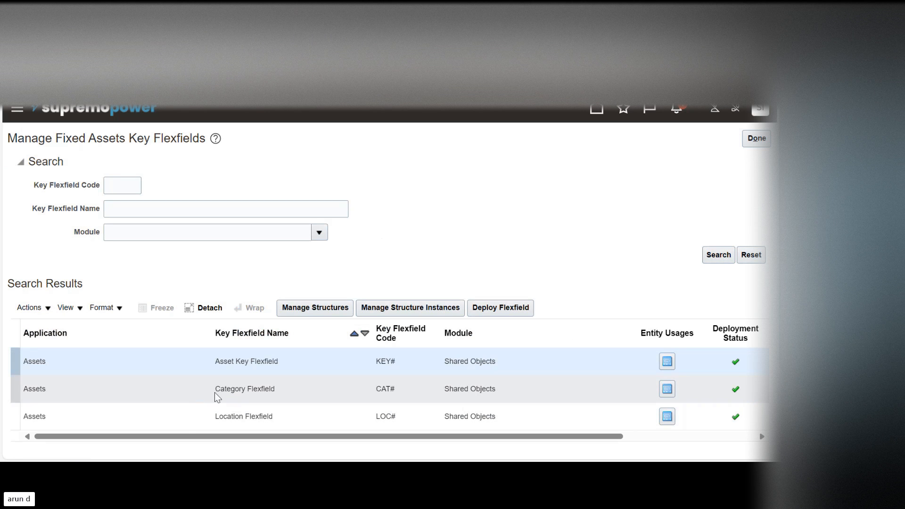
# Step: Examine the Category, Location and Asset Key Flexfield entries in the search results
pyautogui.click(222, 393)
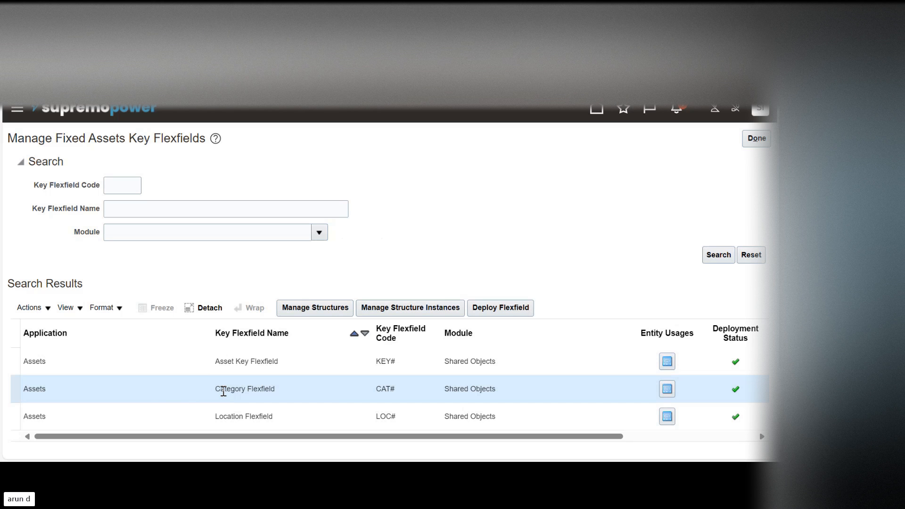
pyautogui.click(107, 420)
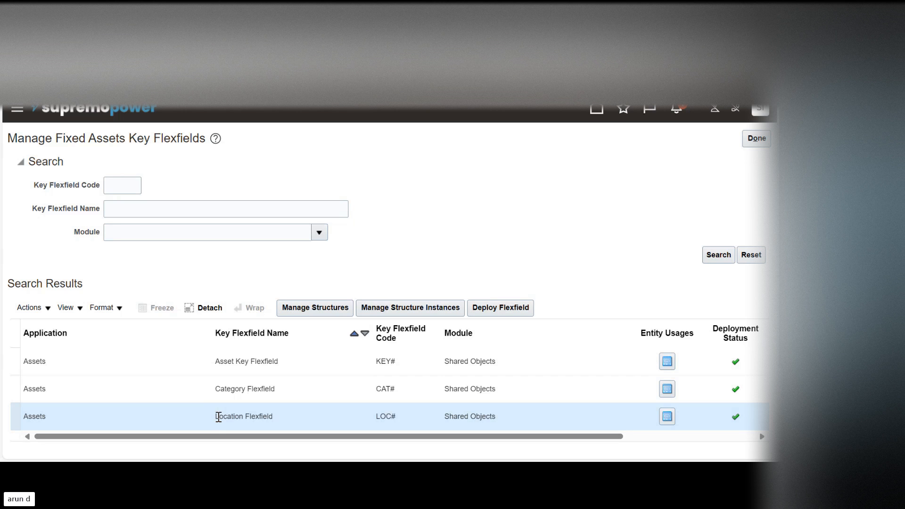
pyautogui.click(142, 358)
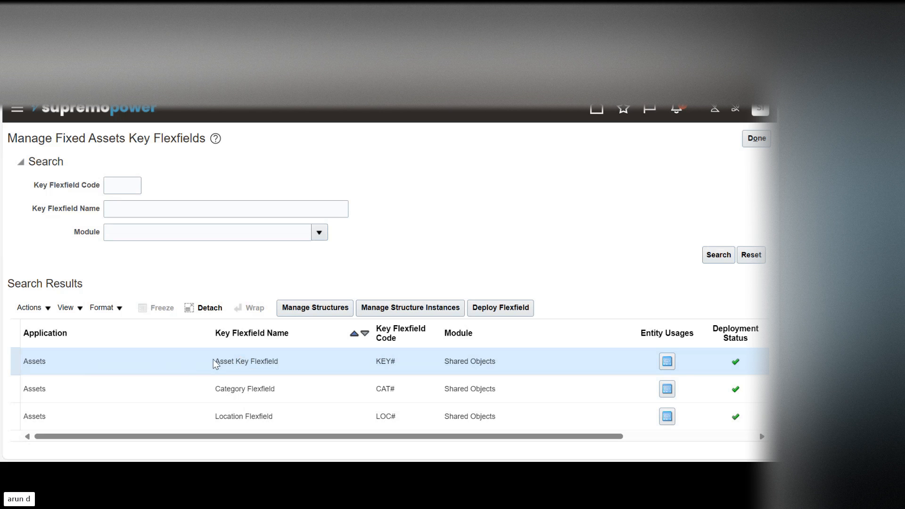
pyautogui.moveTo(219, 361); pyautogui.dragTo(281, 366)
pyautogui.click(226, 361)
pyautogui.moveTo(221, 361); pyautogui.dragTo(284, 362)
pyautogui.click(627, 251)
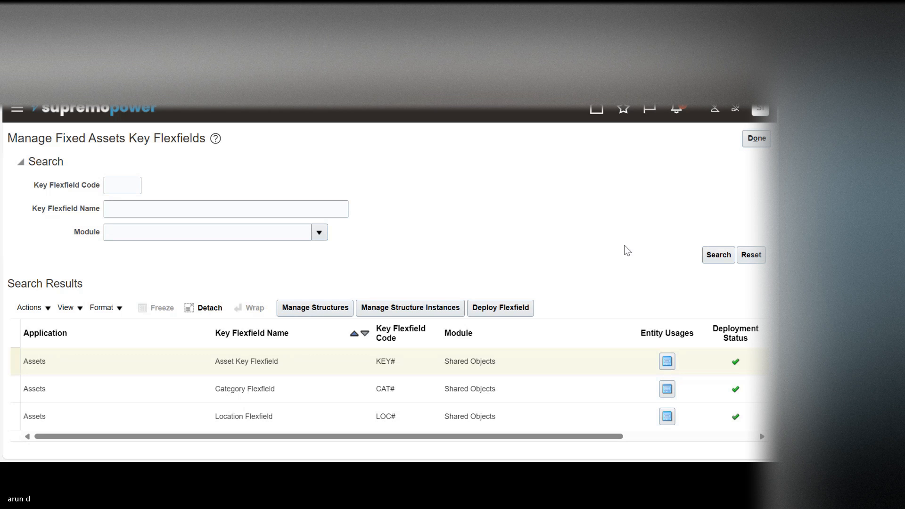
pyautogui.click(530, 368)
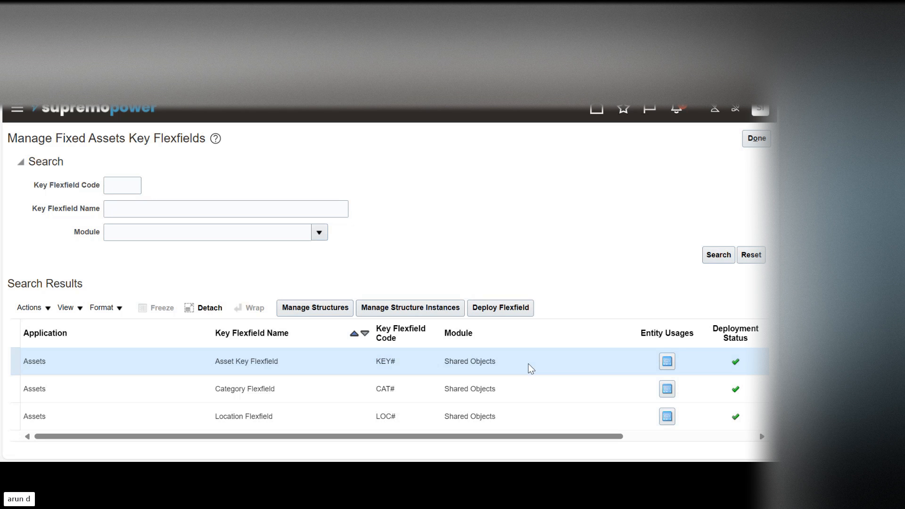
pyautogui.click(235, 361)
pyautogui.doubleClick(225, 362)
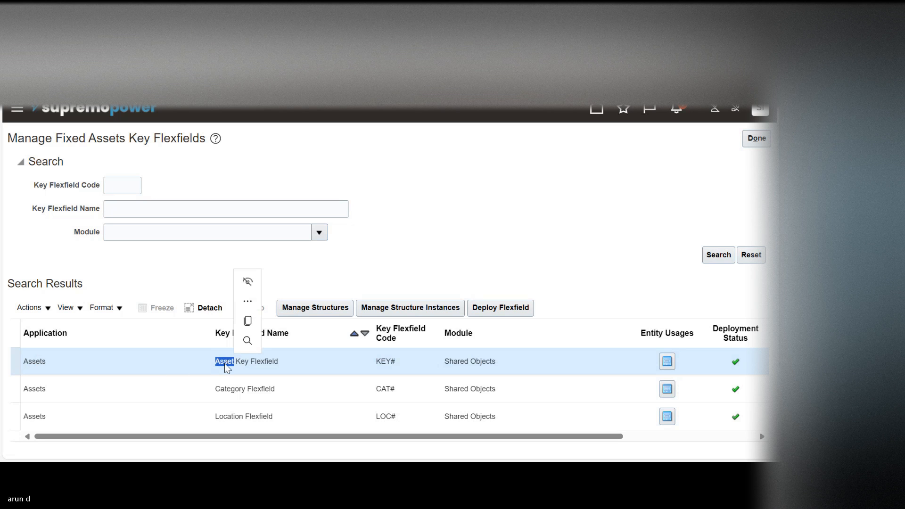
pyautogui.click(145, 358)
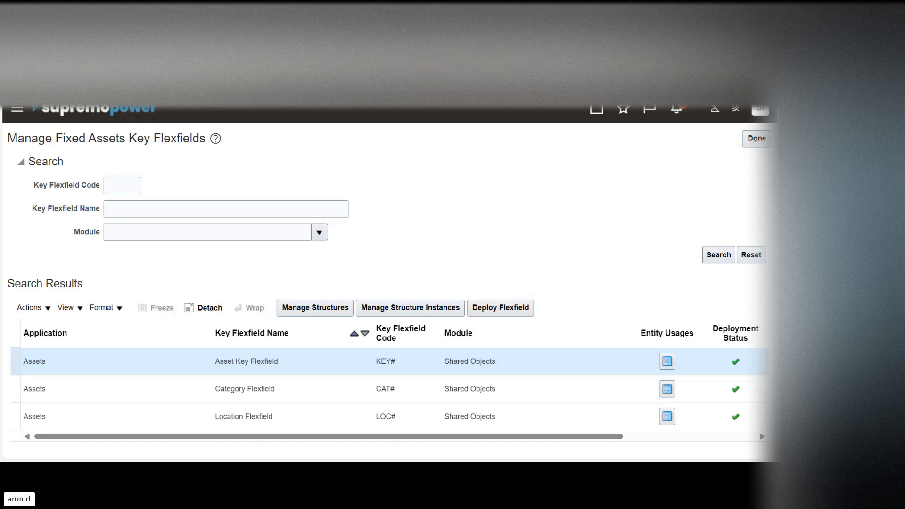
pyautogui.scroll(-1, 387, 283)
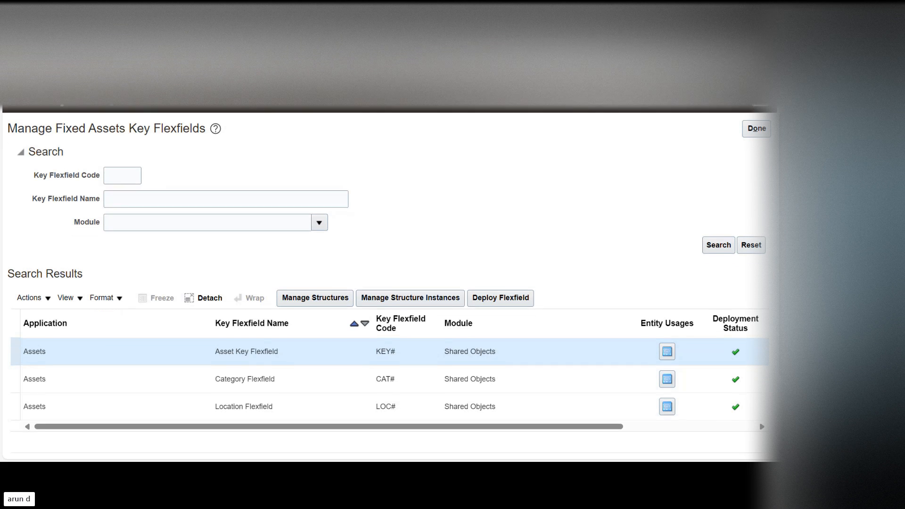
pyautogui.scroll(1, 386, 283)
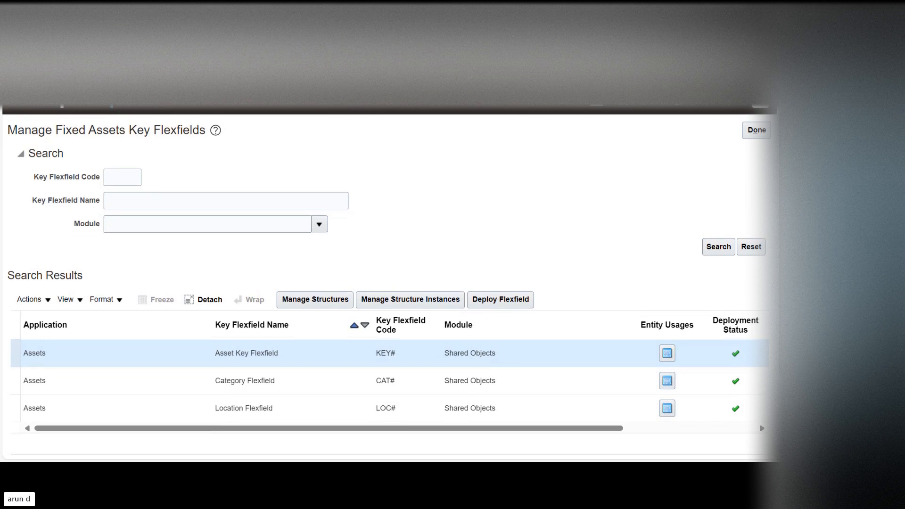
pyautogui.scroll(-1, 387, 283)
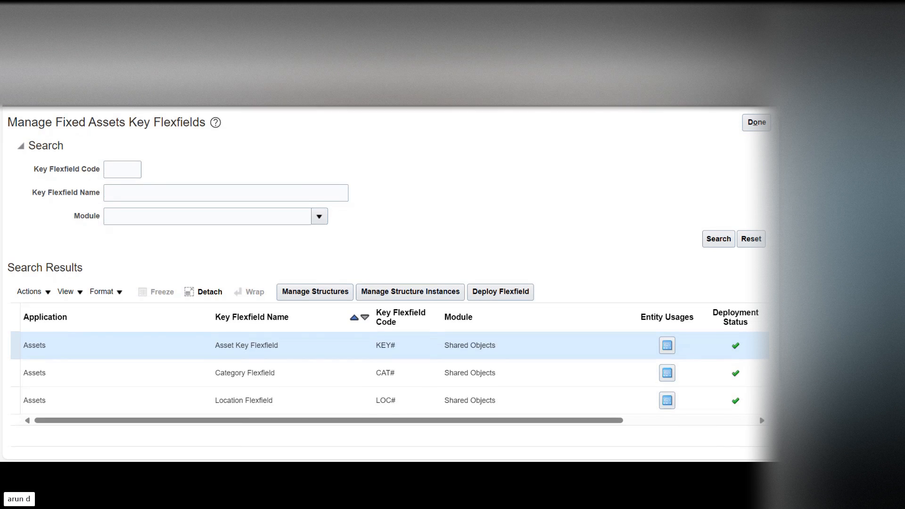
pyautogui.scroll(1, 387, 283)
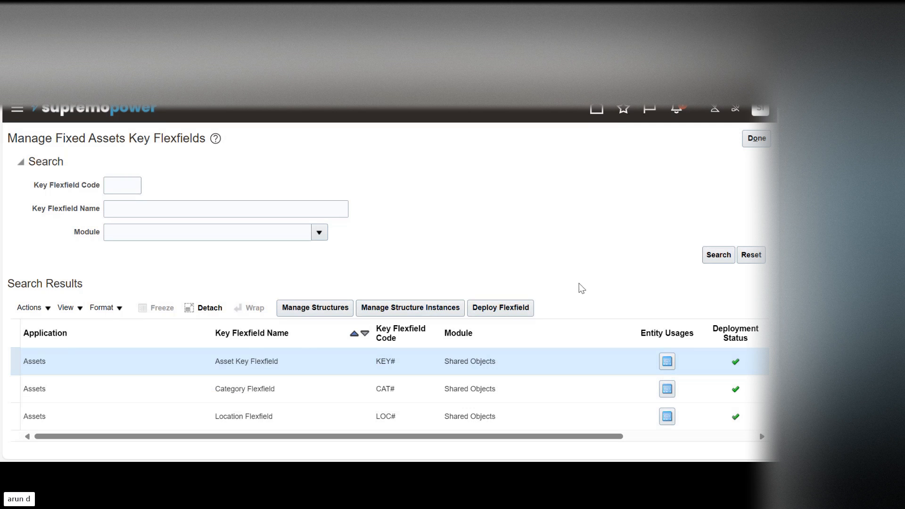
# Step: Leave the key flexfields page and open Manage System Controls to examine its enterprise, service date, flexfield structure and asset numbering fields
pyautogui.click(758, 140)
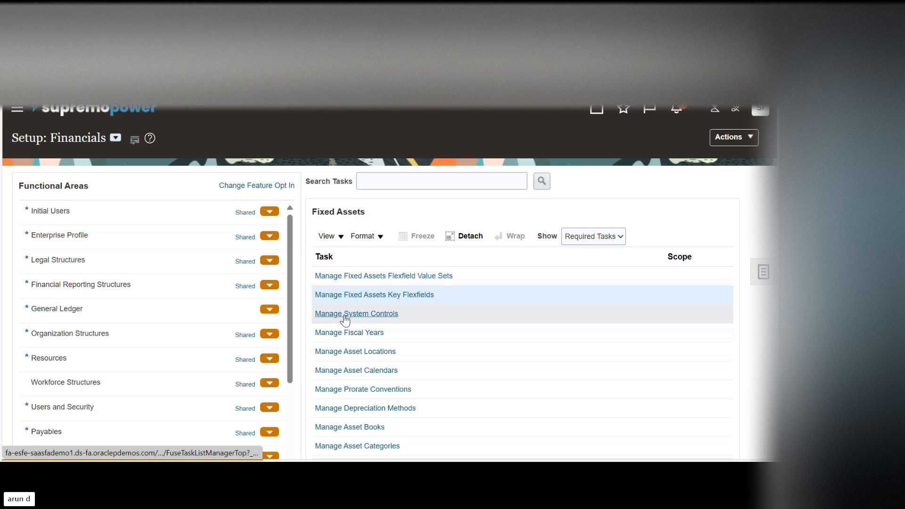
pyautogui.click(361, 314)
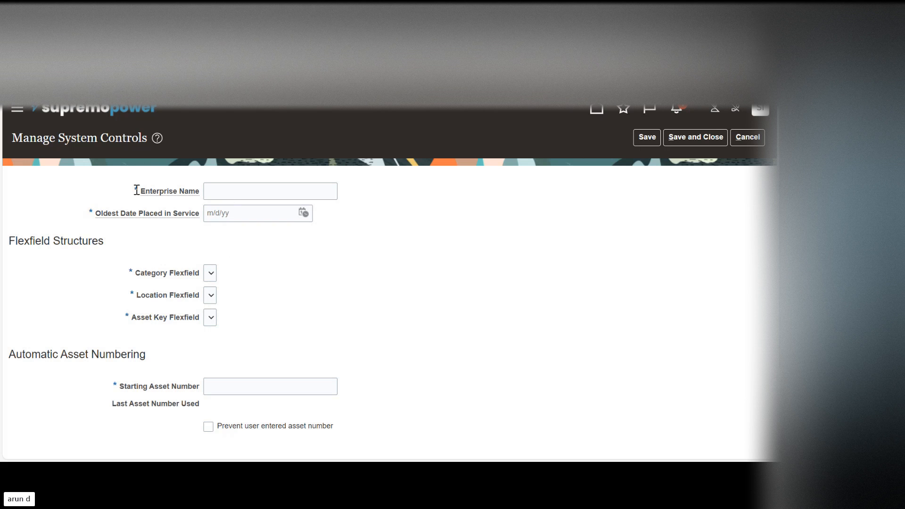
pyautogui.moveTo(146, 194); pyautogui.dragTo(205, 195)
pyautogui.moveTo(101, 216); pyautogui.dragTo(211, 216)
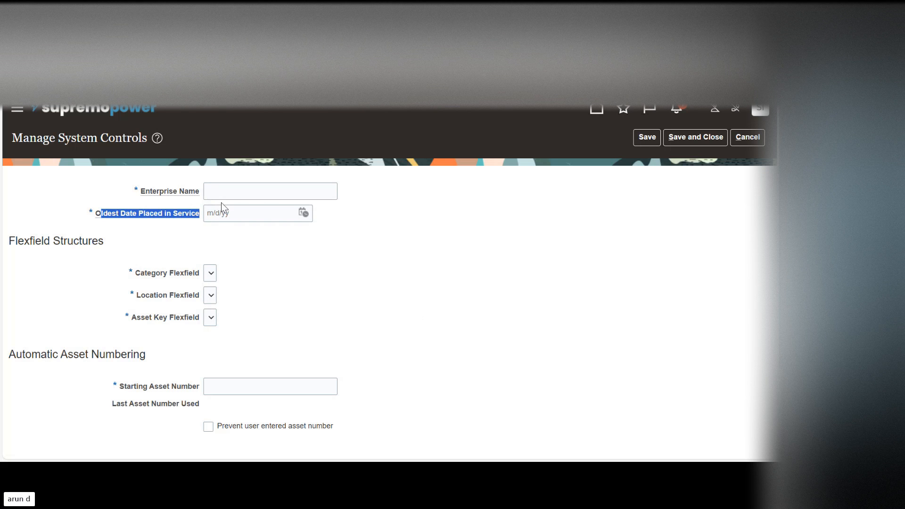
pyautogui.moveTo(139, 272); pyautogui.dragTo(191, 324)
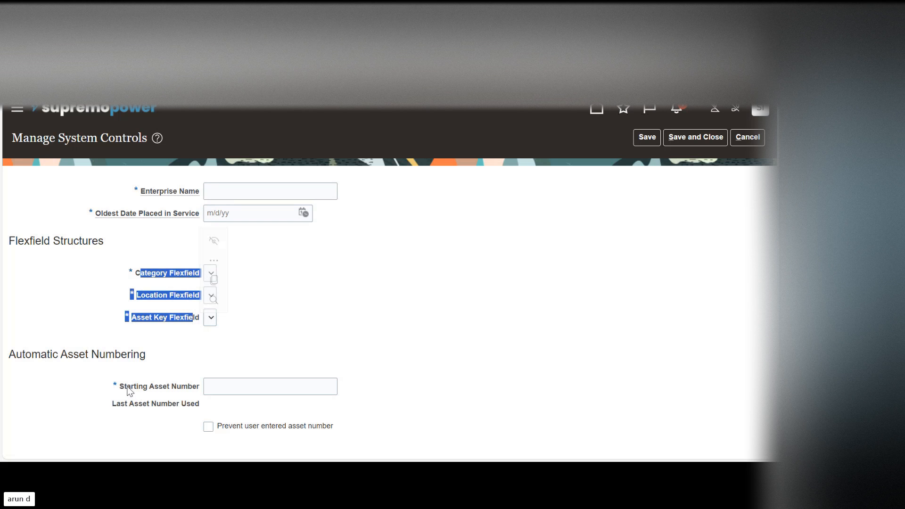
pyautogui.moveTo(127, 387); pyautogui.dragTo(200, 389)
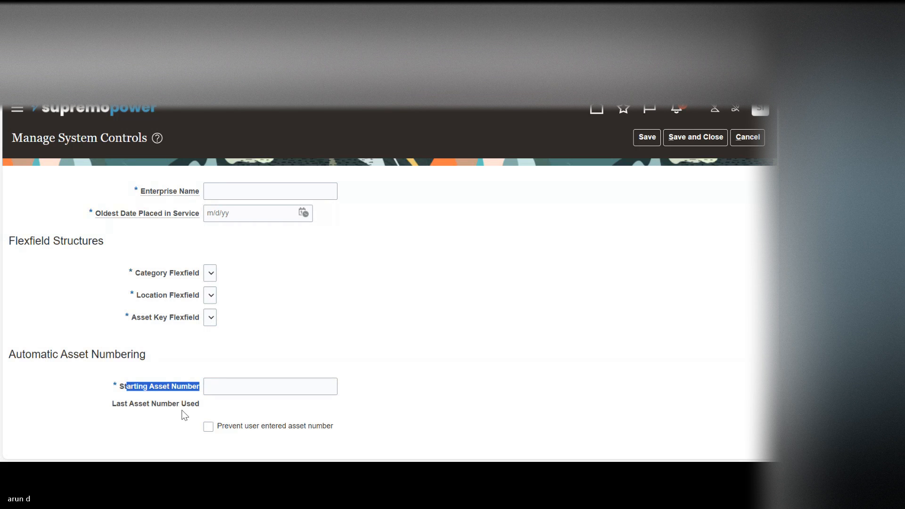
pyautogui.click(244, 193)
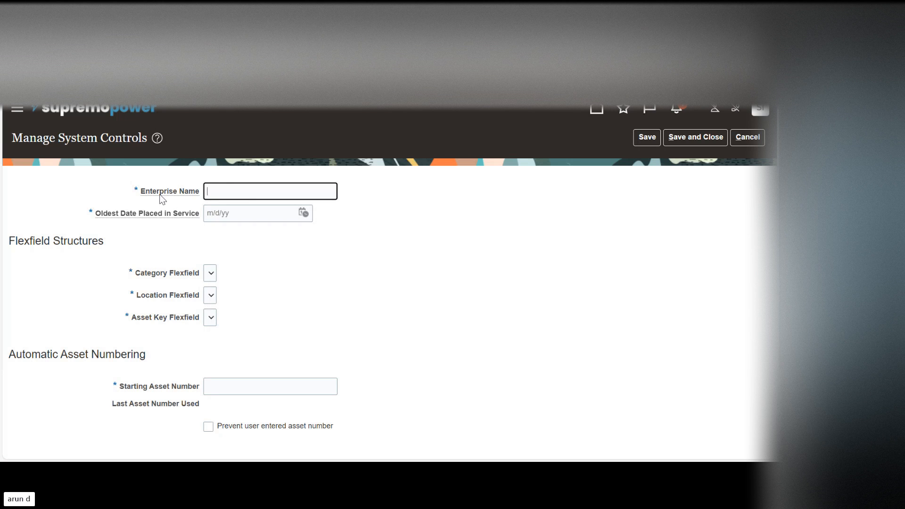
pyautogui.moveTo(158, 194); pyautogui.dragTo(207, 197)
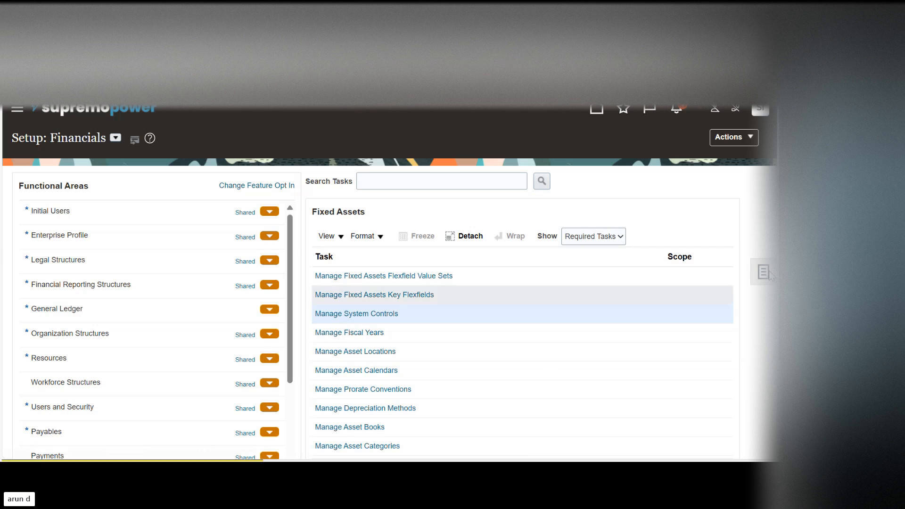
# Step: Go through the fiscal years, asset calendars and prorate conventions tasks, and open the Manage Depreciation Methods task
pyautogui.scroll(-2, 360, 269)
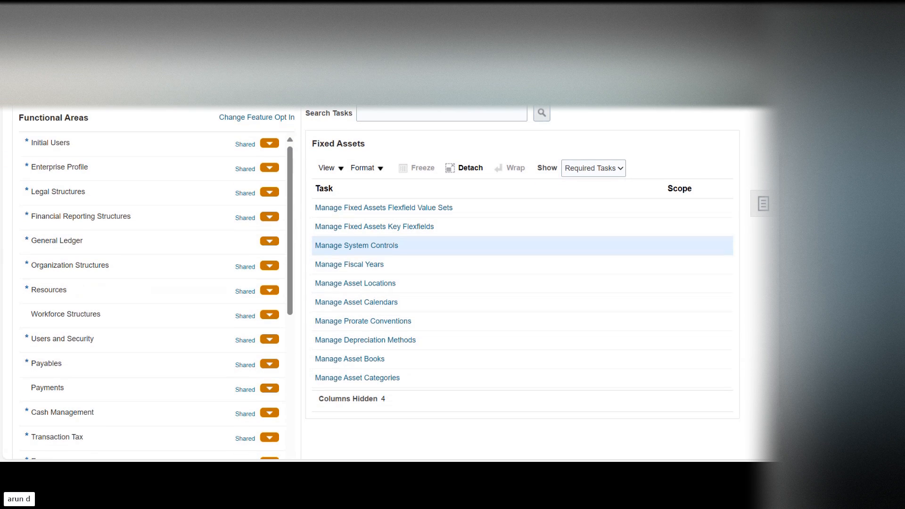
pyautogui.click(404, 269)
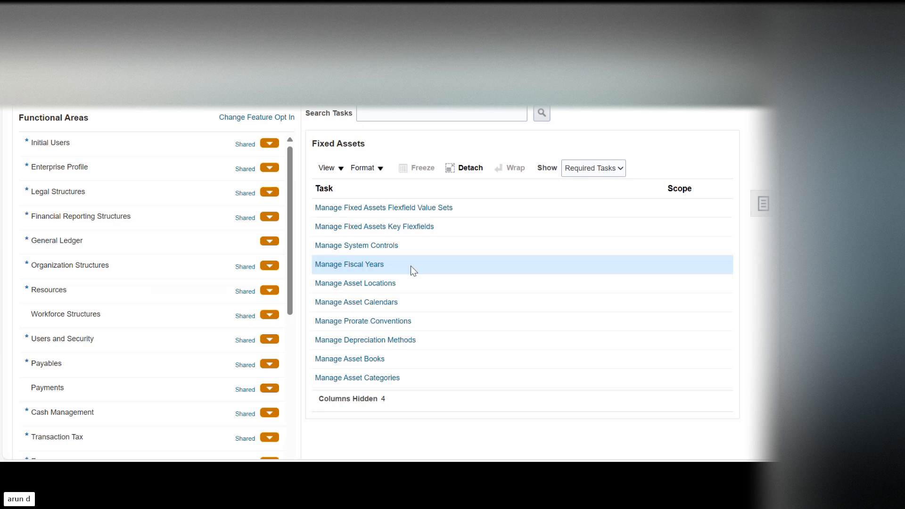
pyautogui.click(417, 305)
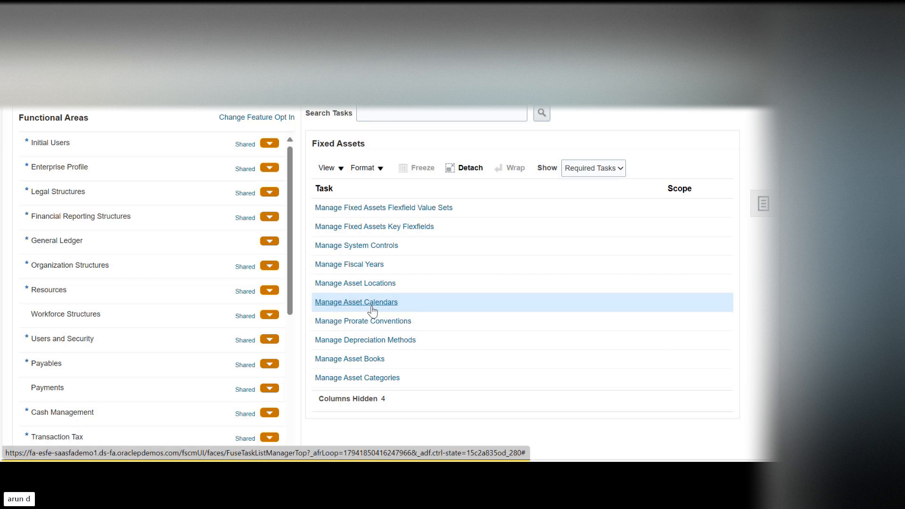
pyautogui.click(452, 319)
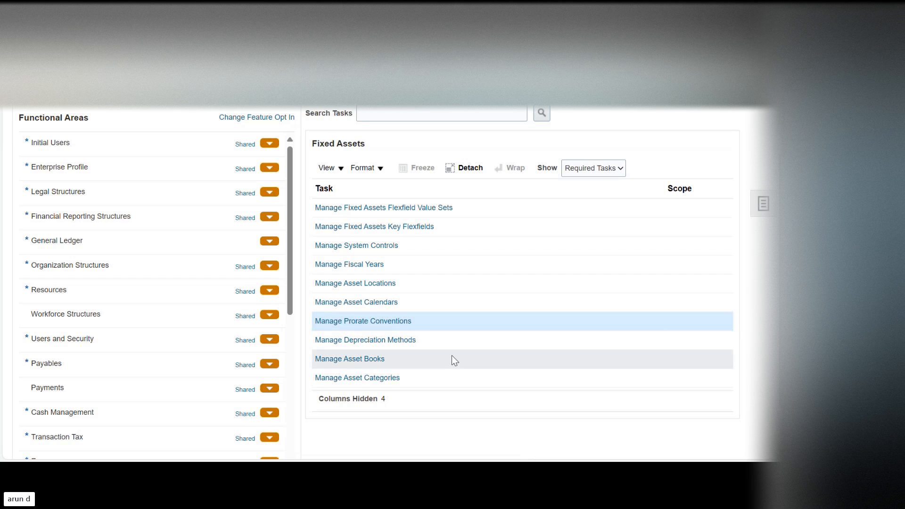
pyautogui.click(439, 342)
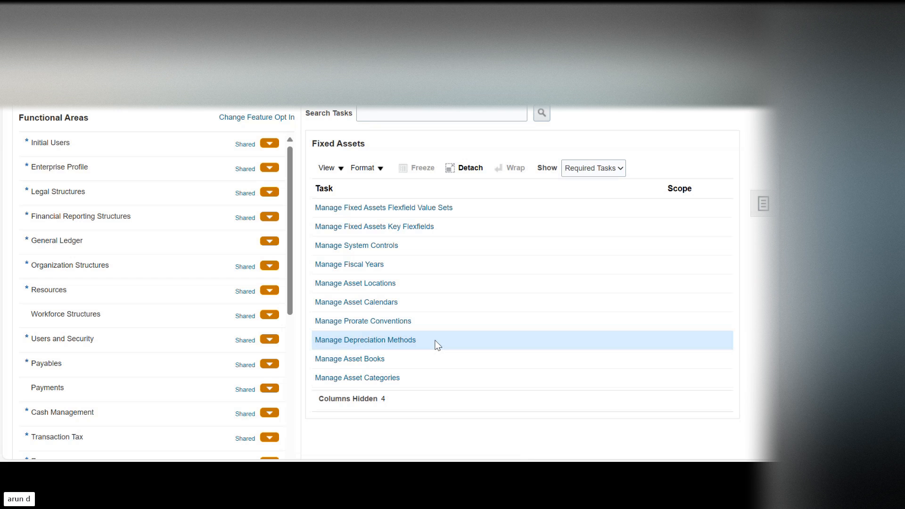
pyautogui.click(380, 347)
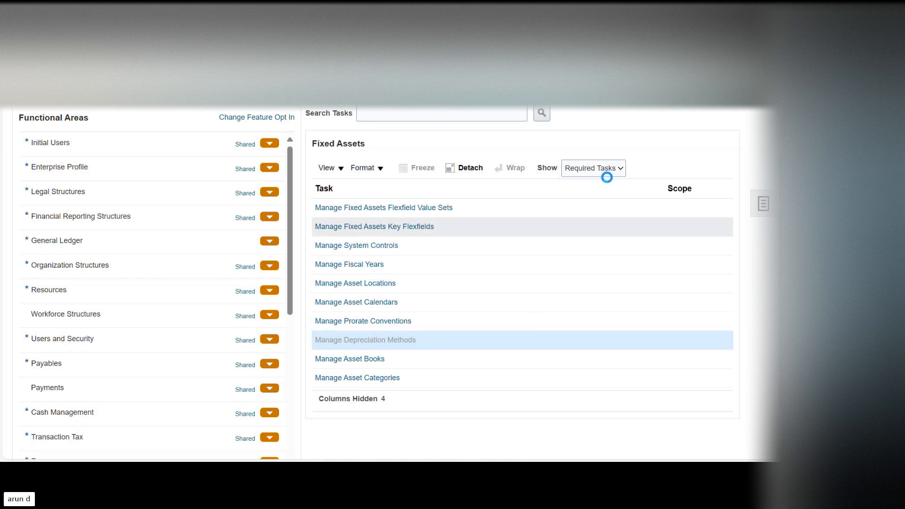
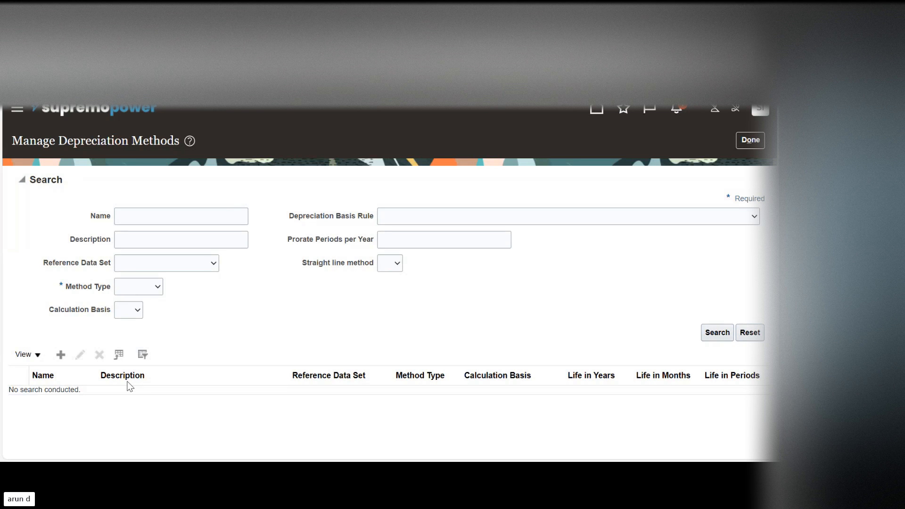
# Step: Set the depreciation method search to method type Flat and examine the Method Type and Calculation Basis options
pyautogui.click(130, 320)
pyautogui.click(151, 286)
pyautogui.click(132, 320)
pyautogui.click(122, 313)
pyautogui.doubleClick(68, 286)
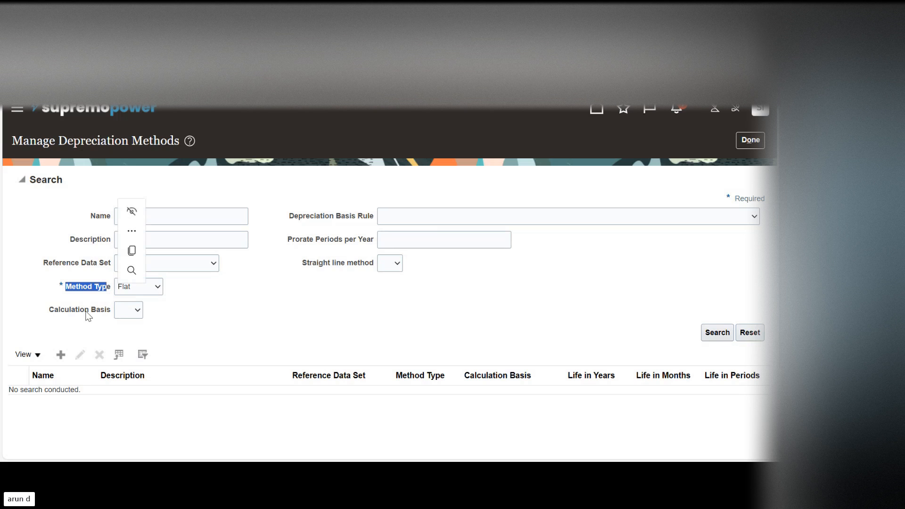
pyautogui.click(58, 309)
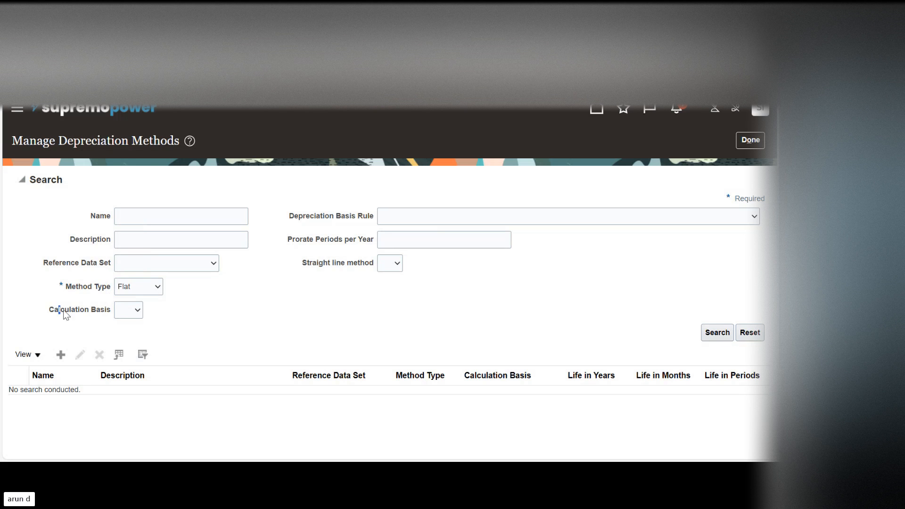
pyautogui.moveTo(106, 315); pyautogui.dragTo(109, 316)
pyautogui.click(129, 338)
# Step: Start a new depreciation method, set its method type to Flat, examine the calculation basis options, and discard it
pyautogui.click(60, 355)
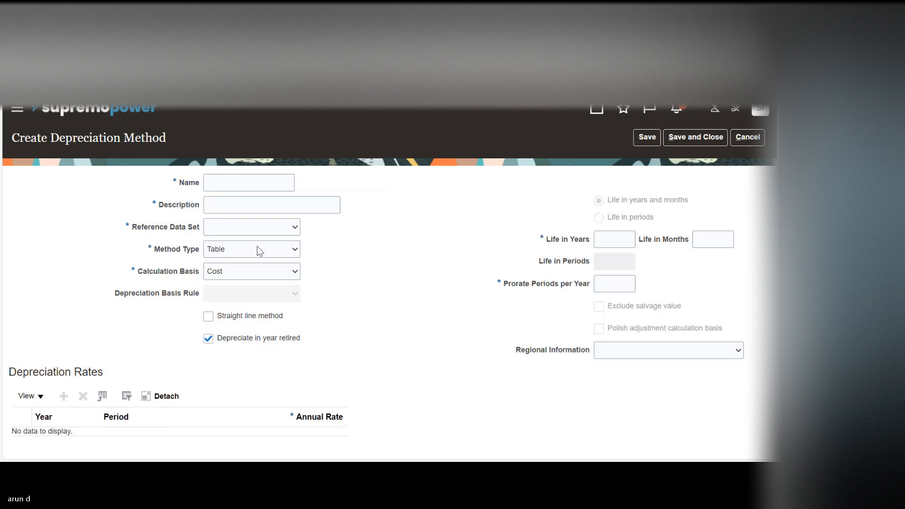
pyautogui.press('Up')
pyautogui.press('Up')
pyautogui.press('Up')
pyautogui.press('Return')
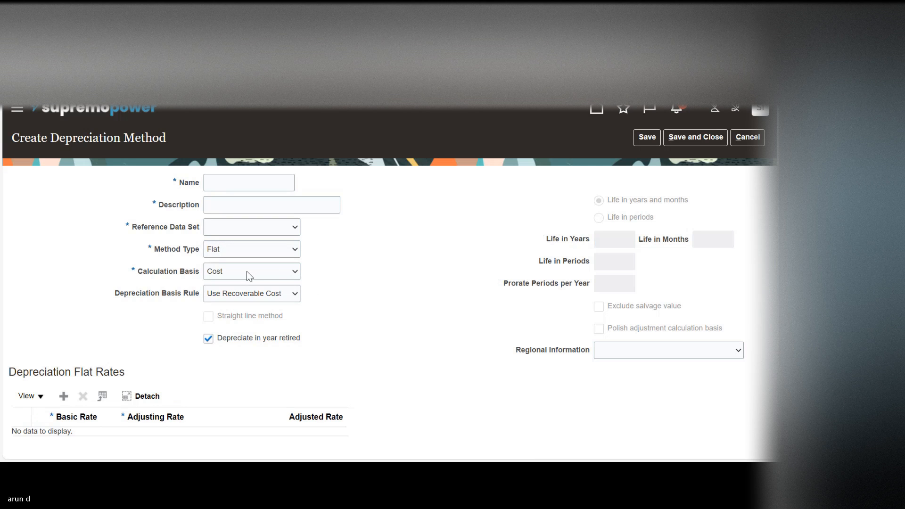
pyautogui.click(247, 272)
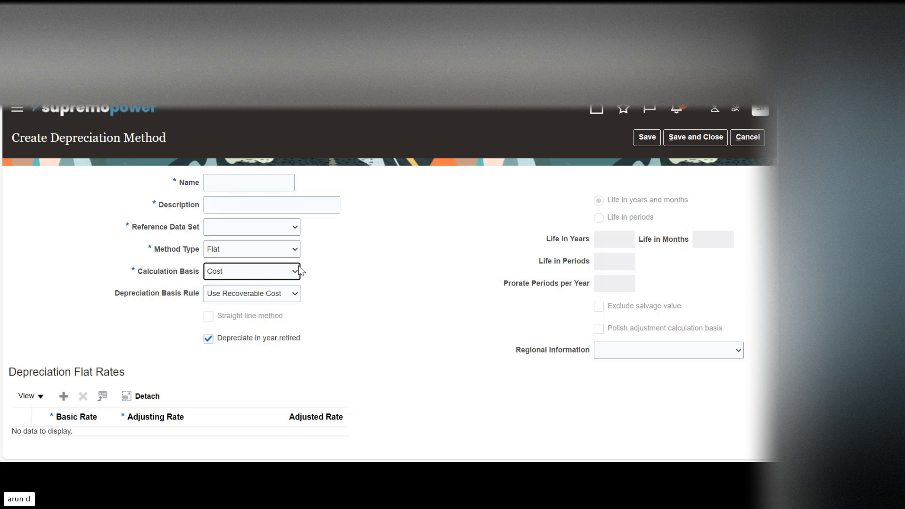
pyautogui.click(387, 305)
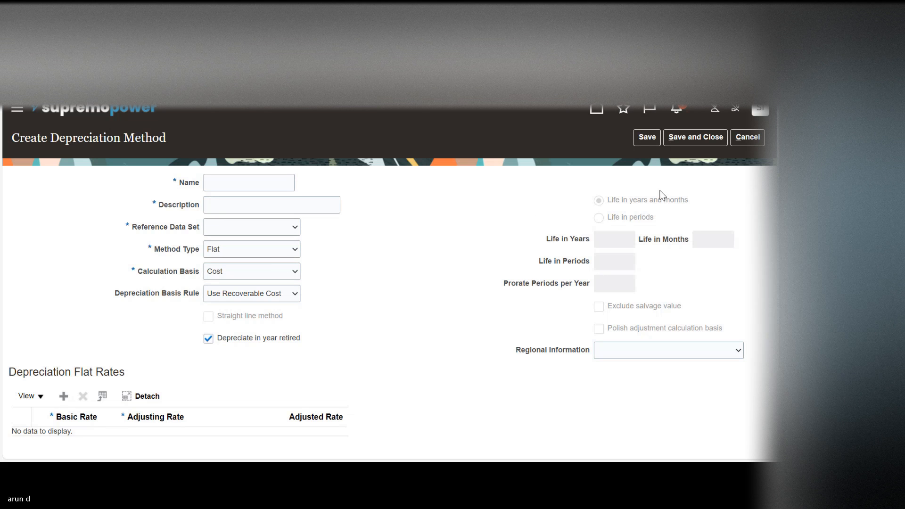
pyautogui.click(738, 142)
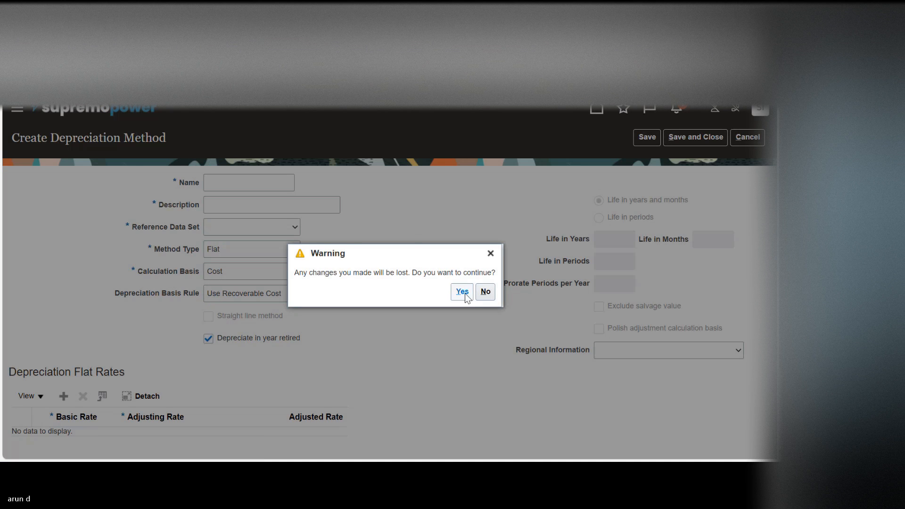
pyautogui.click(462, 291)
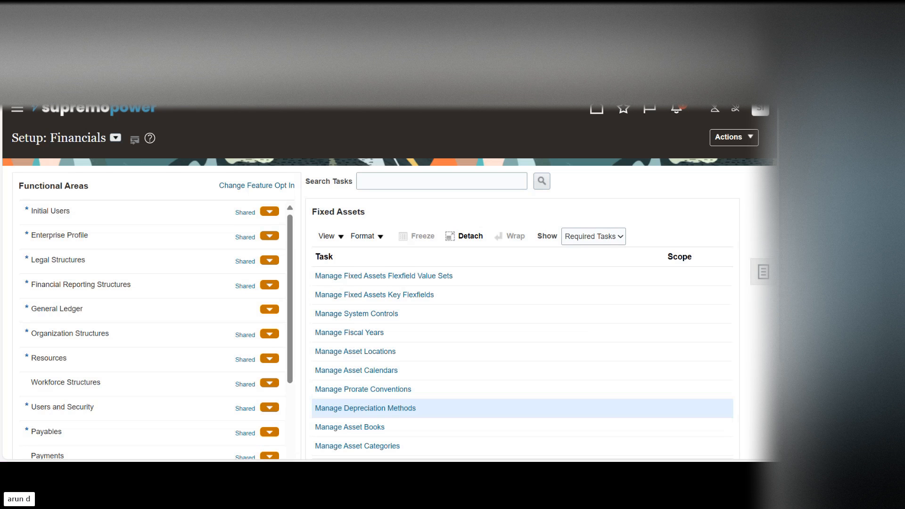
# Step: Open the Manage Asset Categories task, search for all asset categories without any criteria, and return to the task list
pyautogui.scroll(-2, 323, 367)
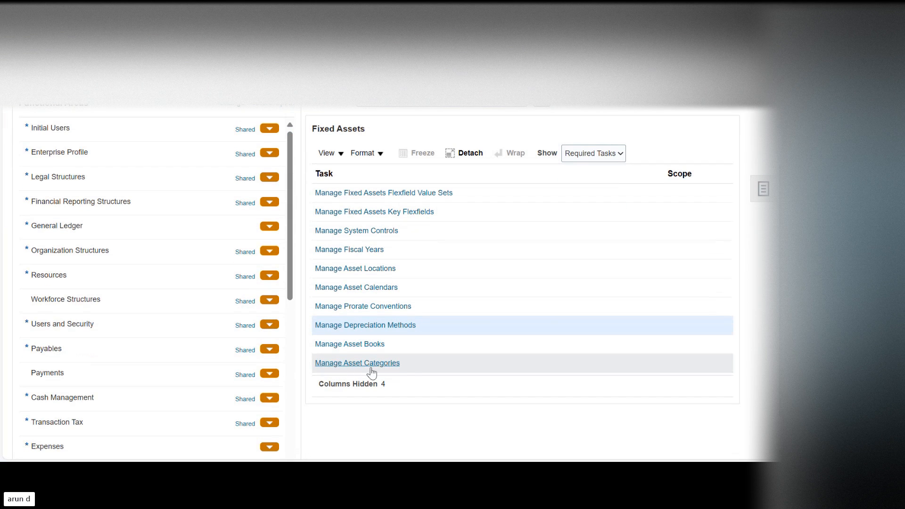
pyautogui.click(378, 363)
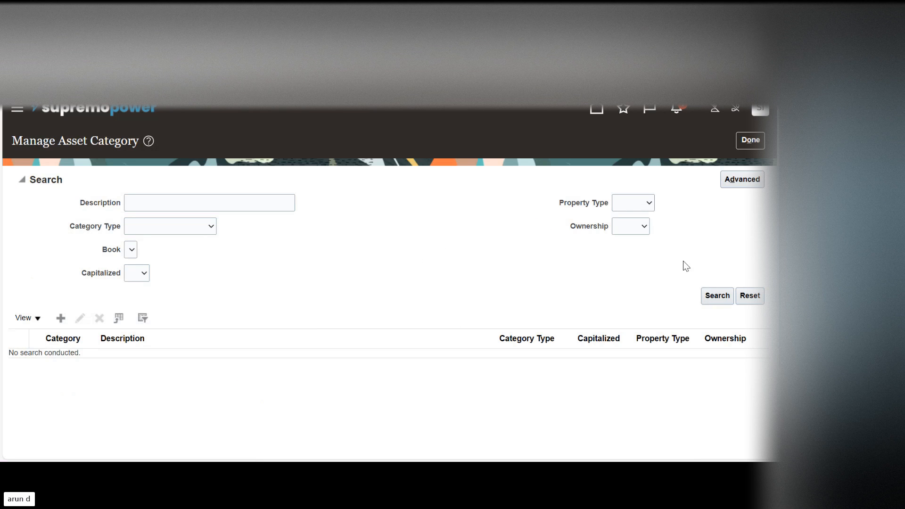
pyautogui.click(716, 295)
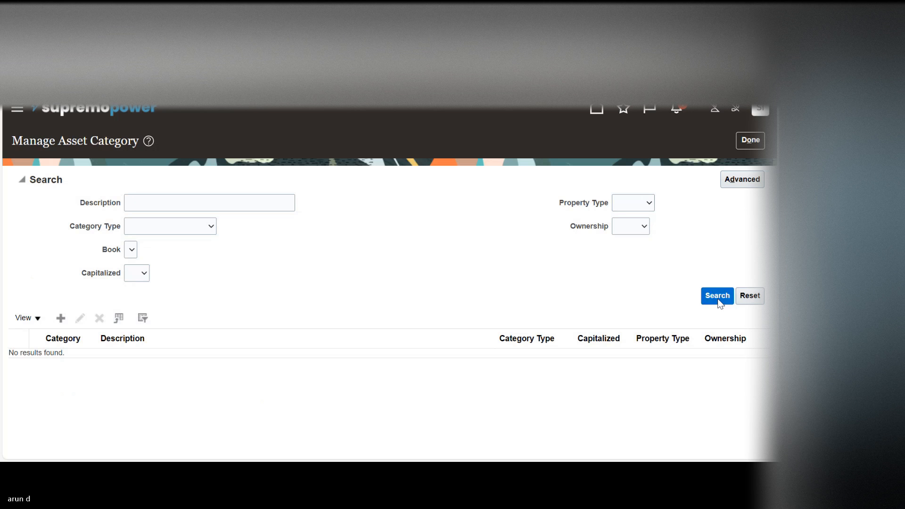
pyautogui.click(751, 141)
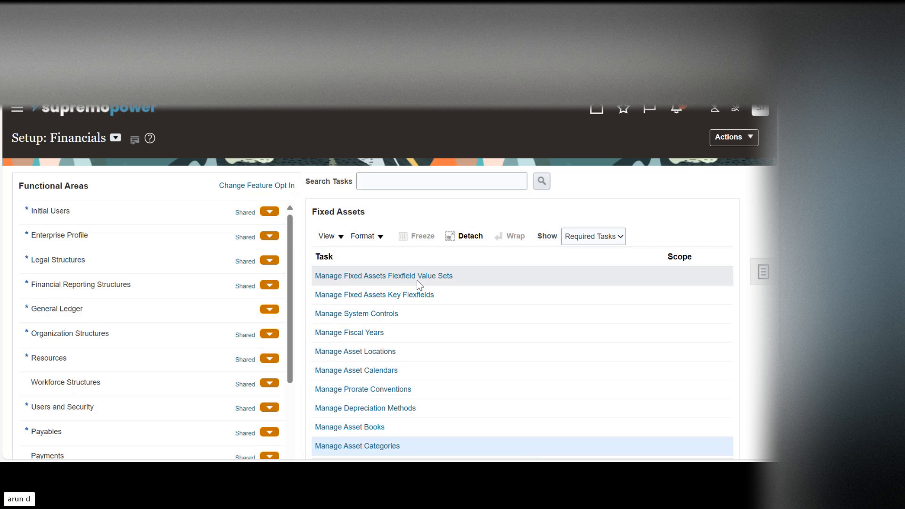
# Step: Search all key flexfields in the Manage Fixed Assets Key Flexfields task and open the structures of the Asset Key Flexfield
pyautogui.click(388, 298)
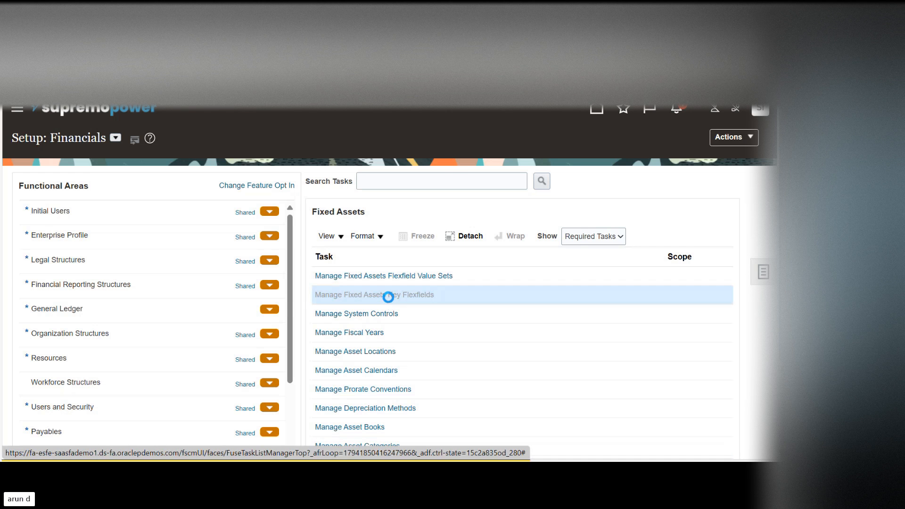
pyautogui.click(713, 258)
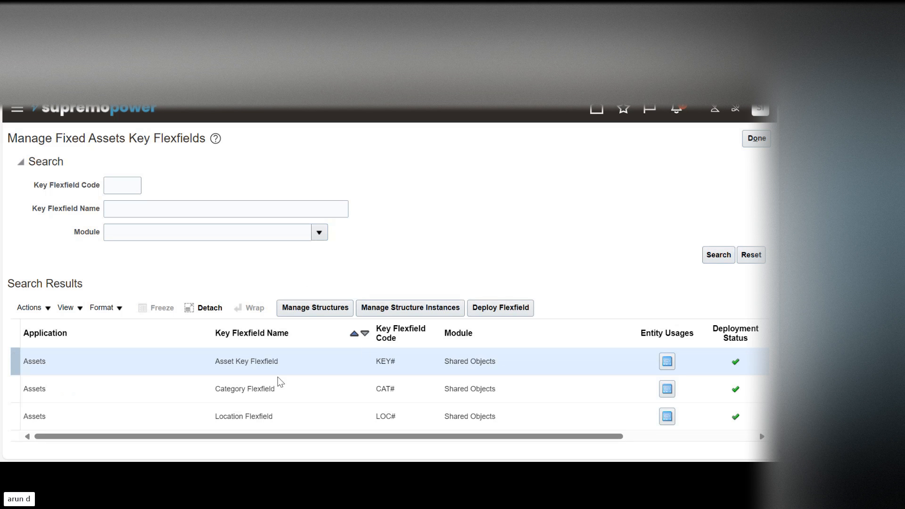
pyautogui.click(130, 361)
pyautogui.click(314, 311)
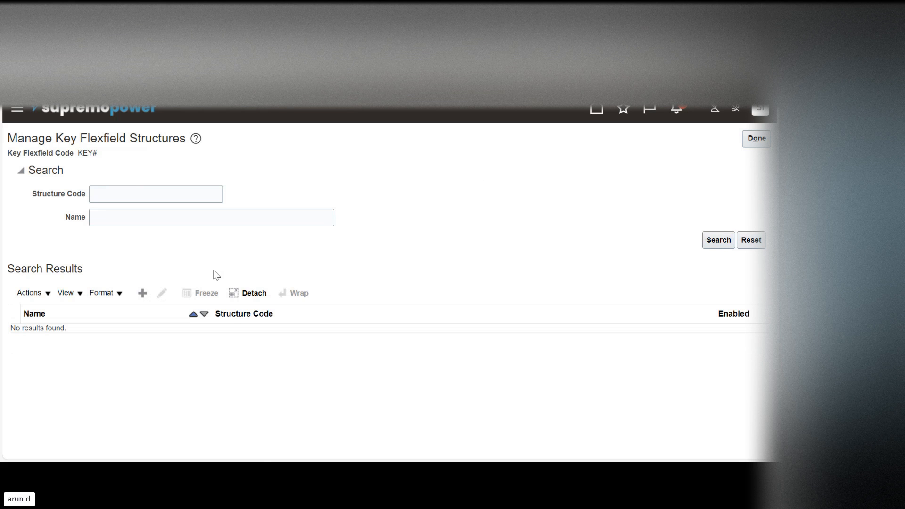
# Step: Create a key flexfield structure with Asset_Key_FF as both its structure code and its name
pyautogui.click(142, 293)
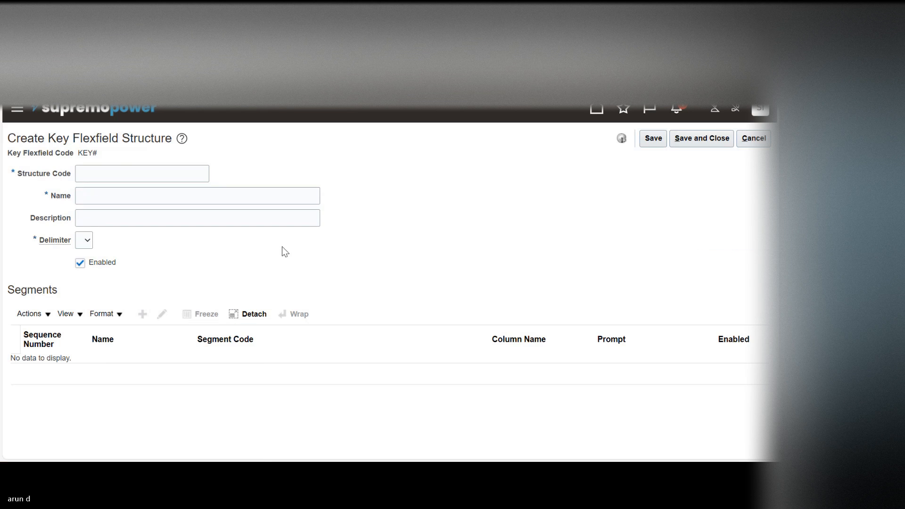
pyautogui.click(119, 173)
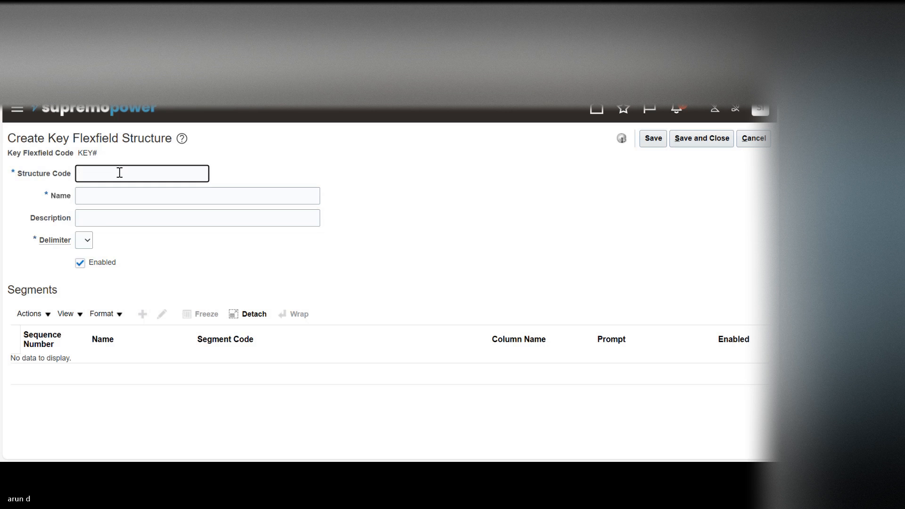
pyautogui.write('Asse')
pyautogui.write('t_Key')
pyautogui.write('_EF')
pyautogui.doubleClick(120, 173)
pyautogui.press('Tab')
pyautogui.write('Asset_Key_FF')
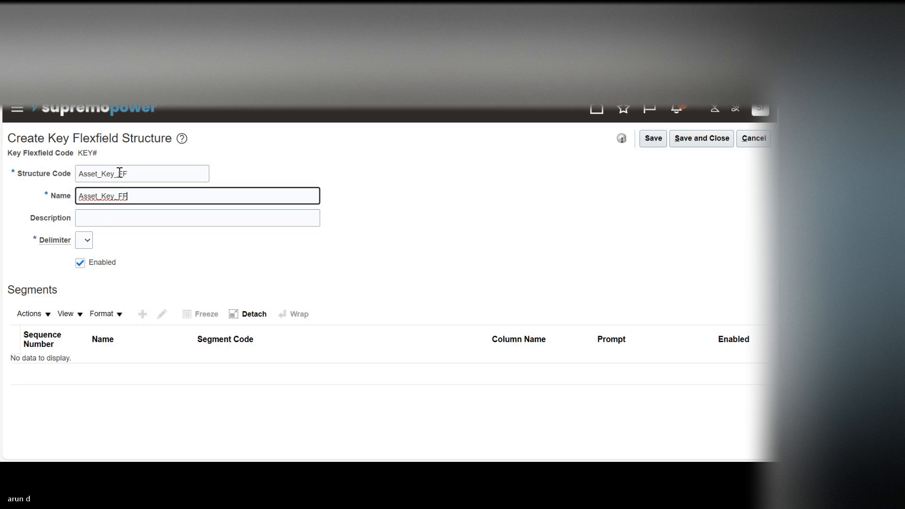
pyautogui.press('Tab')
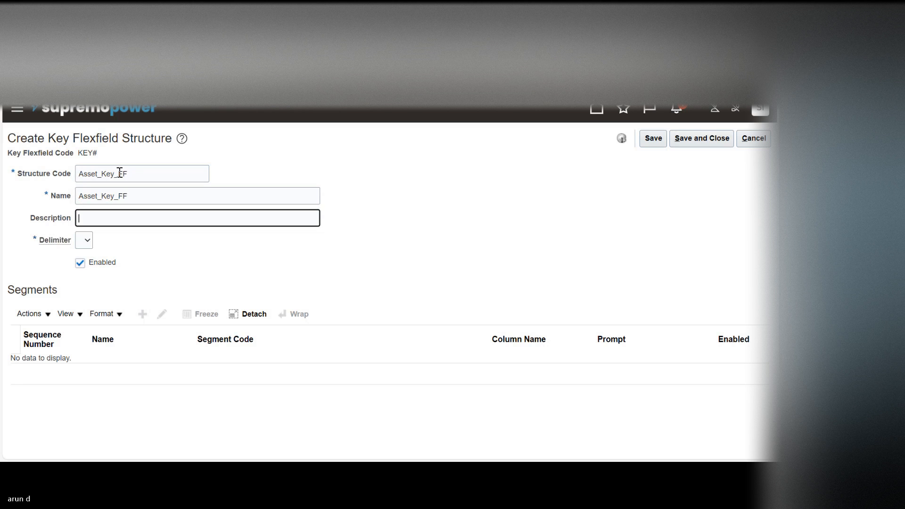
# Step: Choose a delimiter for the Asset_Key_FF structure and save the structure
pyautogui.click(88, 242)
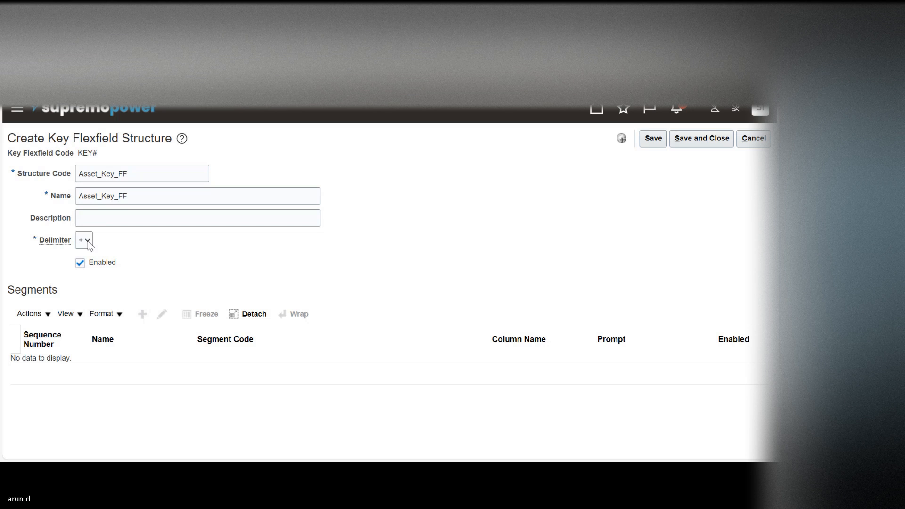
pyautogui.click(88, 242)
pyautogui.click(248, 262)
pyautogui.click(652, 139)
# Step: Add a segment to the Asset_Key_FF structure with Asset Status as its segment code and name
pyautogui.click(142, 311)
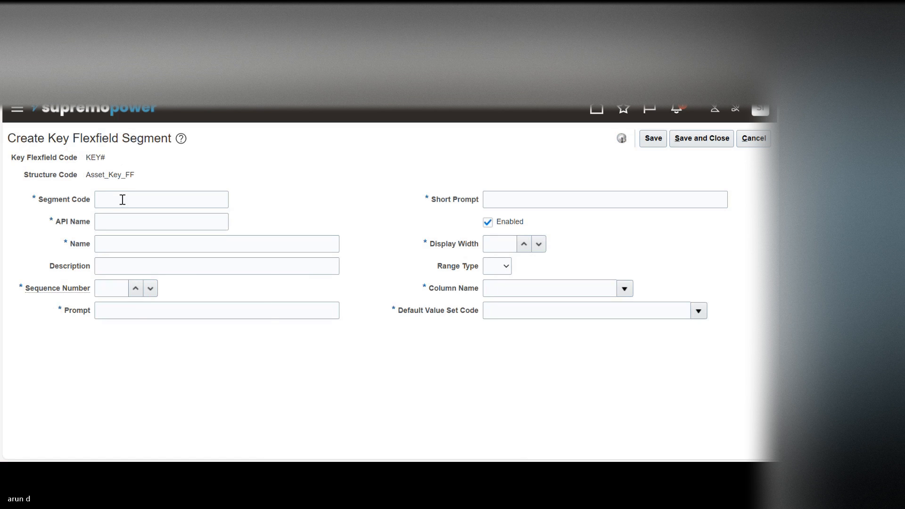
pyautogui.click(123, 199)
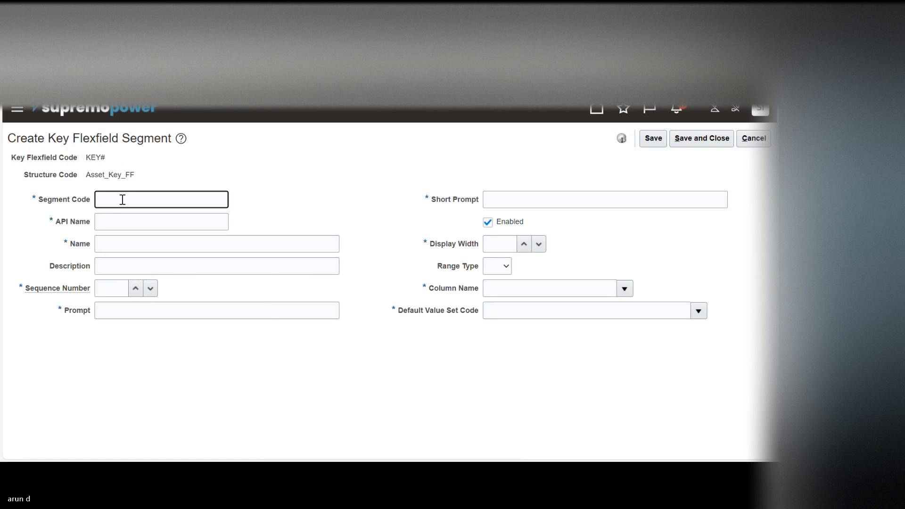
pyautogui.write('Asset Status')
pyautogui.click(192, 229)
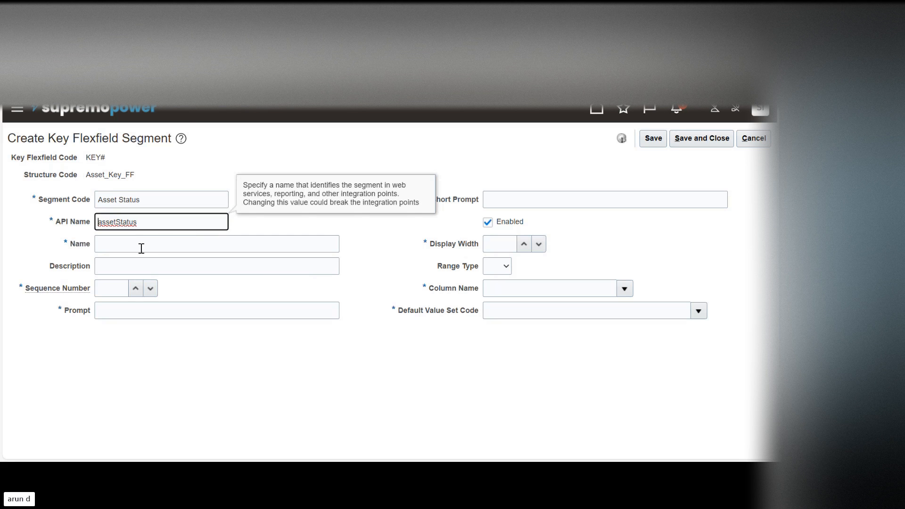
pyautogui.tripleClick(146, 200)
pyautogui.hotkey('ctrl', 'c')
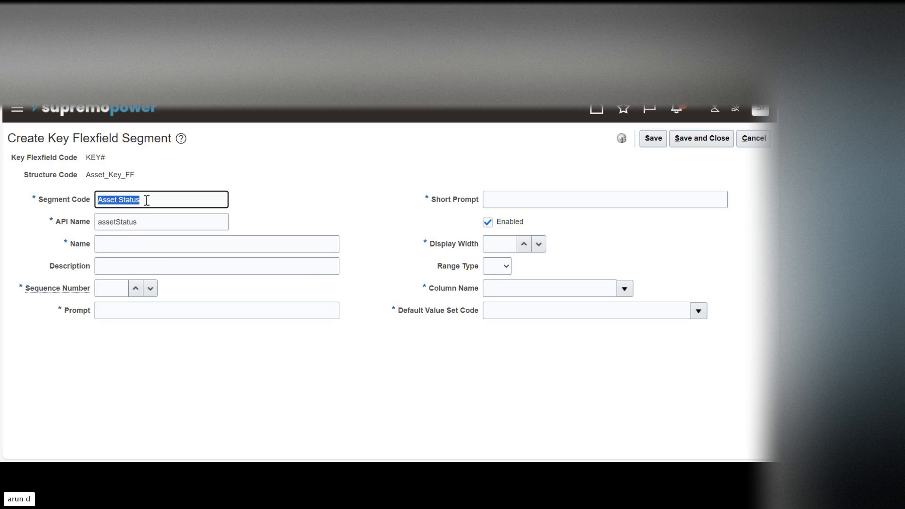
pyautogui.press('Tab')
pyautogui.press('Tab')
pyautogui.hotkey('ctrl', 'v')
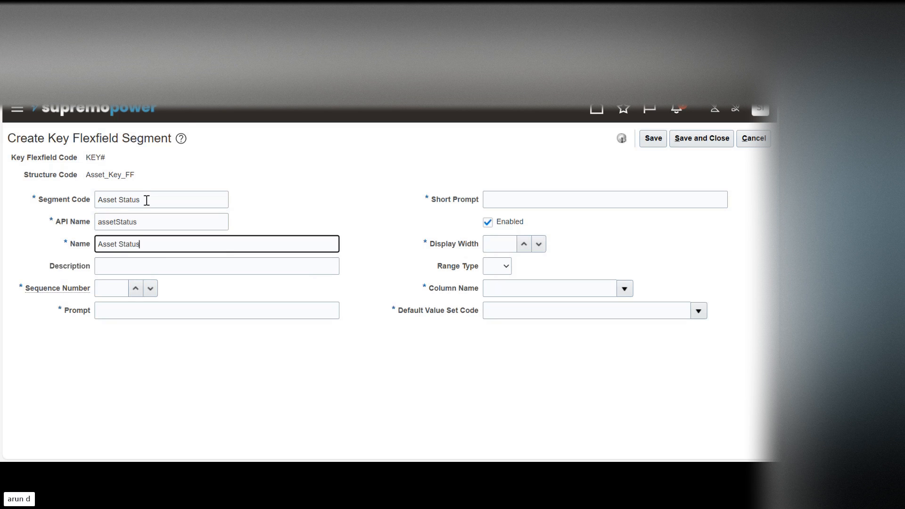
pyautogui.press('Tab')
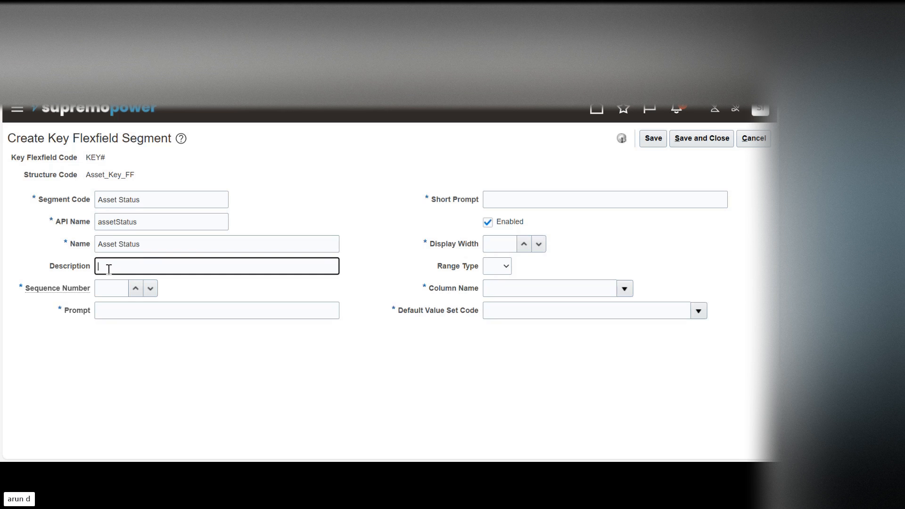
# Step: Set the segment's sequence number to 1 and enter Asset Status as its prompt and short prompt
pyautogui.click(109, 288)
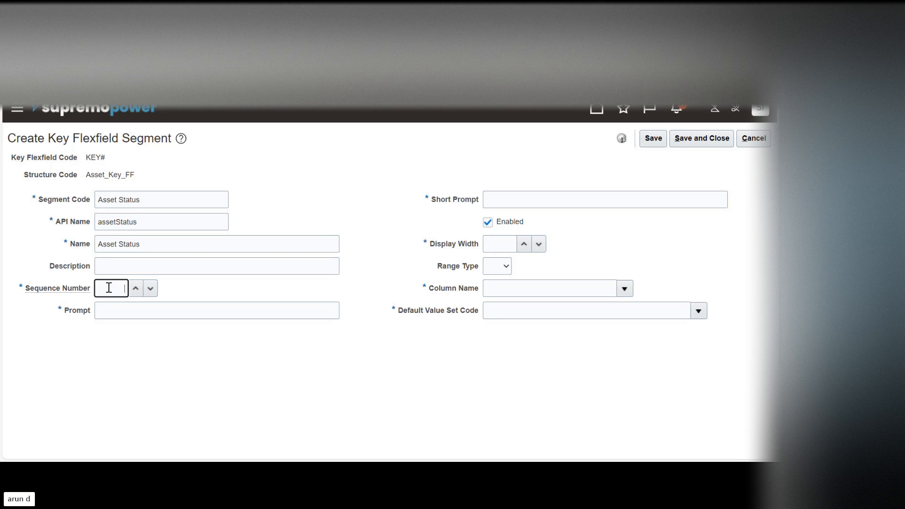
pyautogui.press('Tab')
pyautogui.hotkey('ctrl', 'v')
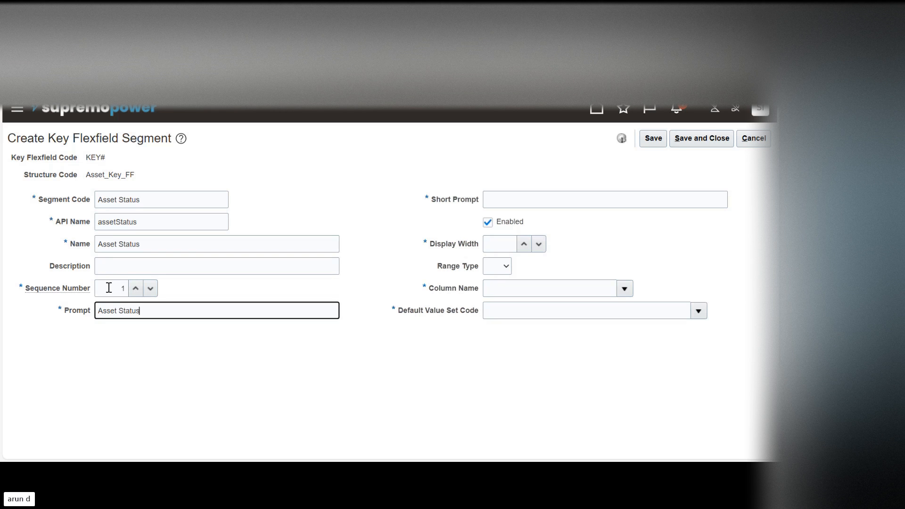
pyautogui.press('Tab')
pyautogui.hotkey('ctrl', 'v')
pyautogui.press('Tab')
pyautogui.press('Tab')
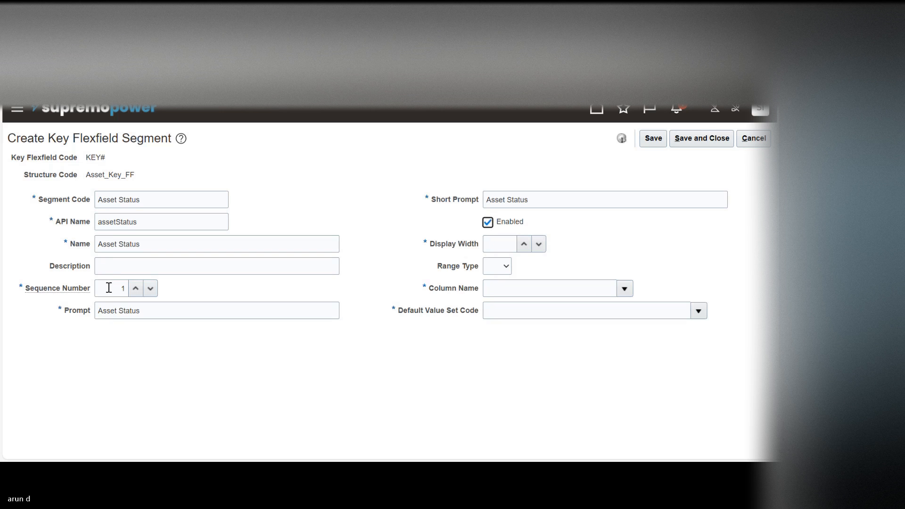
# Step: Set the segment's display width to 10 and its column name to SEGMENT1
pyautogui.write('10')
pyautogui.press('Tab')
pyautogui.press('Tab')
pyautogui.click(625, 290)
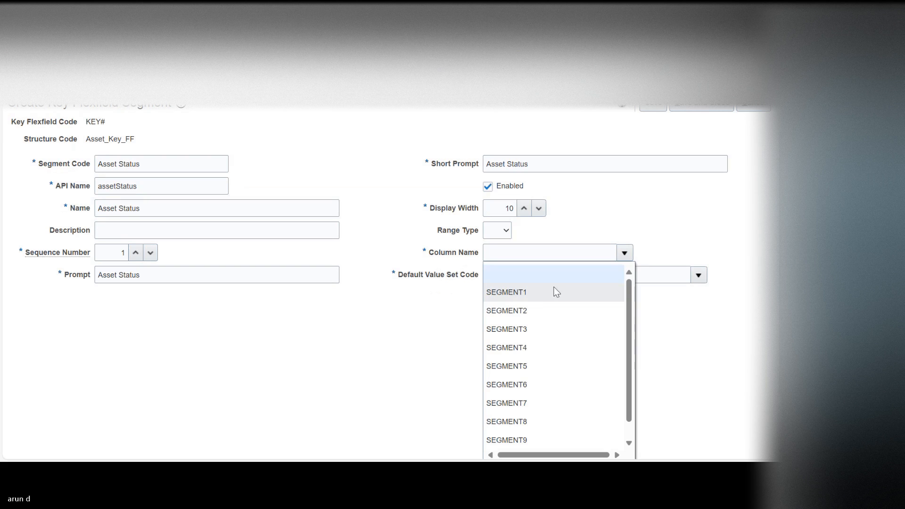
pyautogui.click(521, 293)
# Step: Search the value sets for code 30 and assign 30 Characters as the segment's default value set code
pyautogui.click(698, 275)
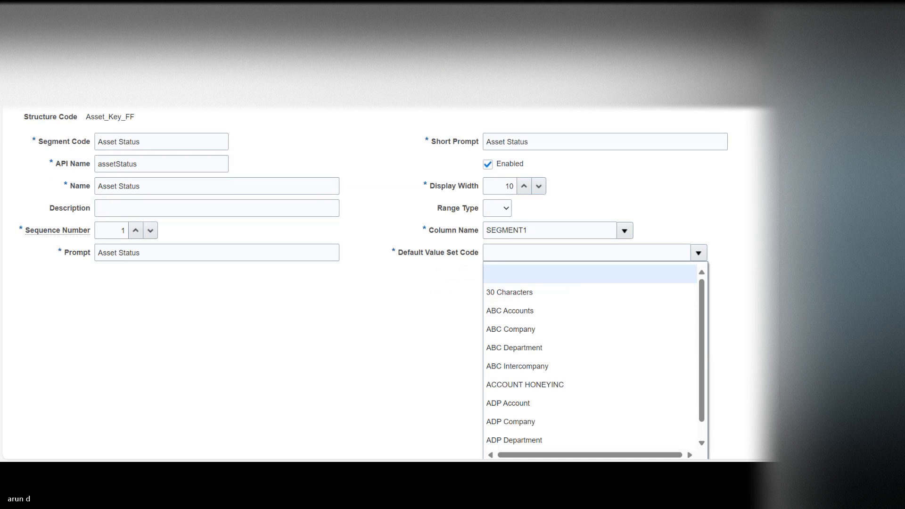
pyautogui.click(509, 419)
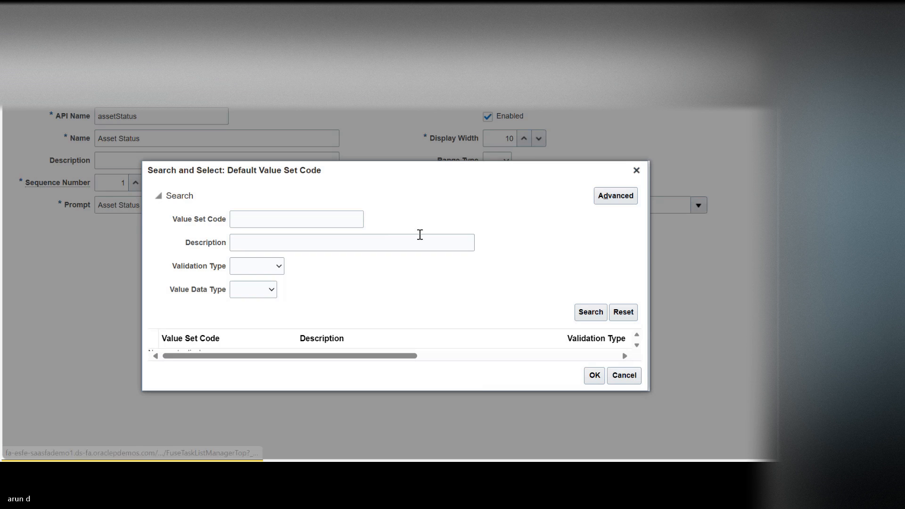
pyautogui.click(334, 217)
pyautogui.write('30')
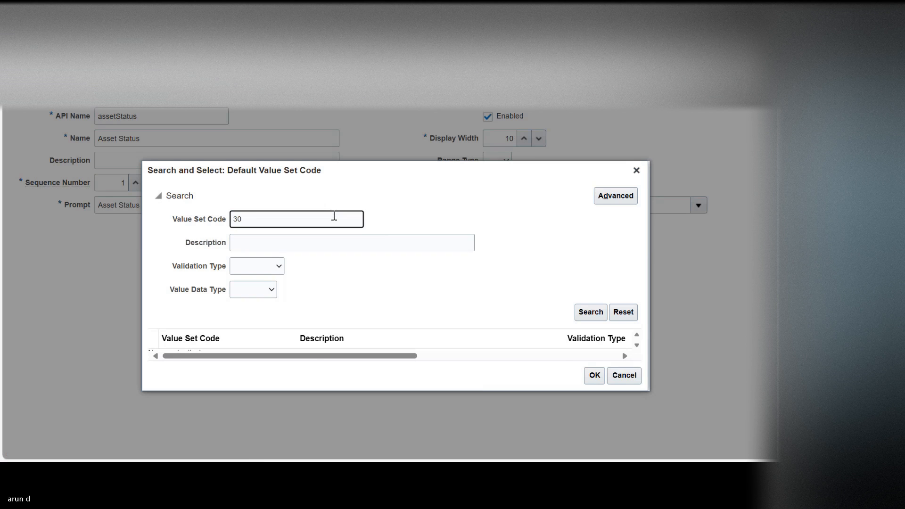
pyautogui.press('Return')
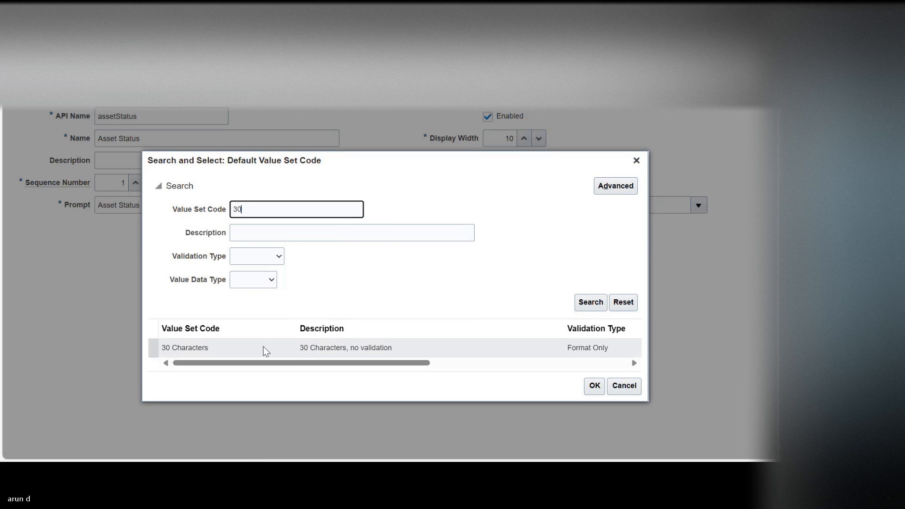
pyautogui.click(263, 347)
pyautogui.click(594, 387)
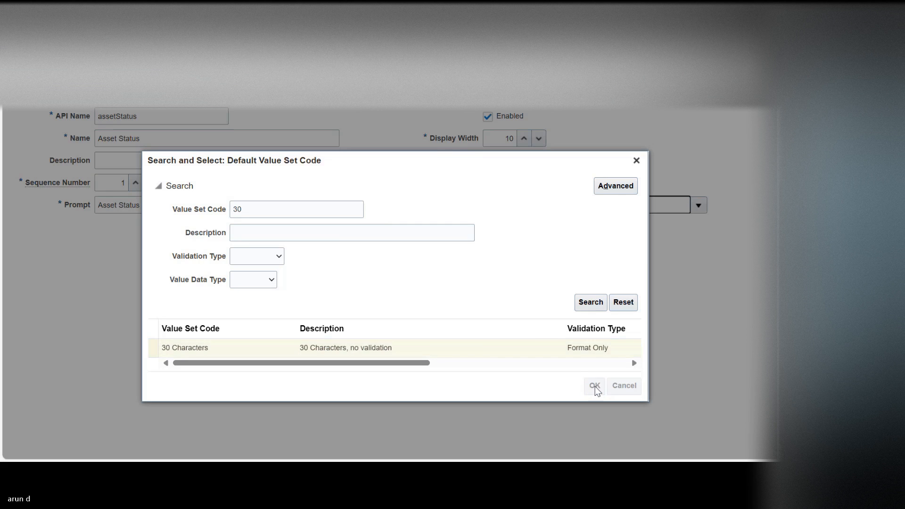
# Step: Save the Asset Status segment and the Asset_Key_FF structure, and return to the Fixed Assets key flexfields list
pyautogui.scroll(3, 706, 175)
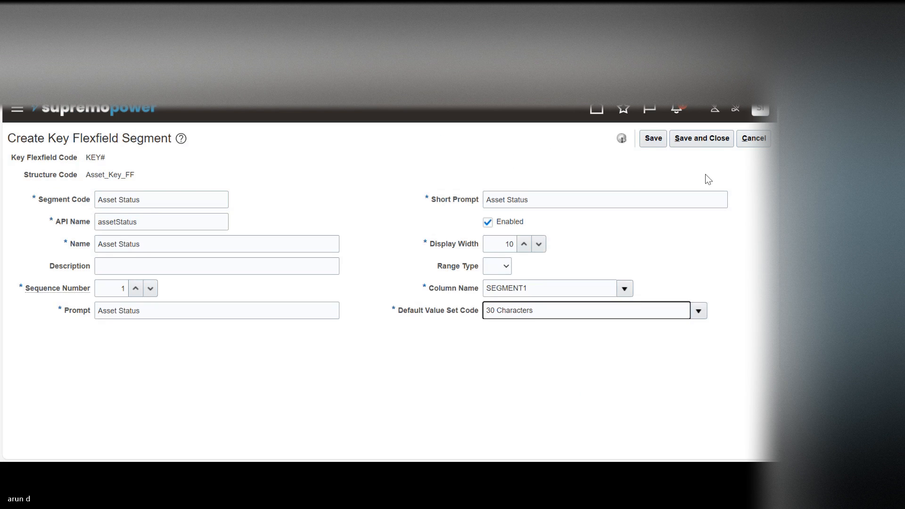
pyautogui.click(653, 137)
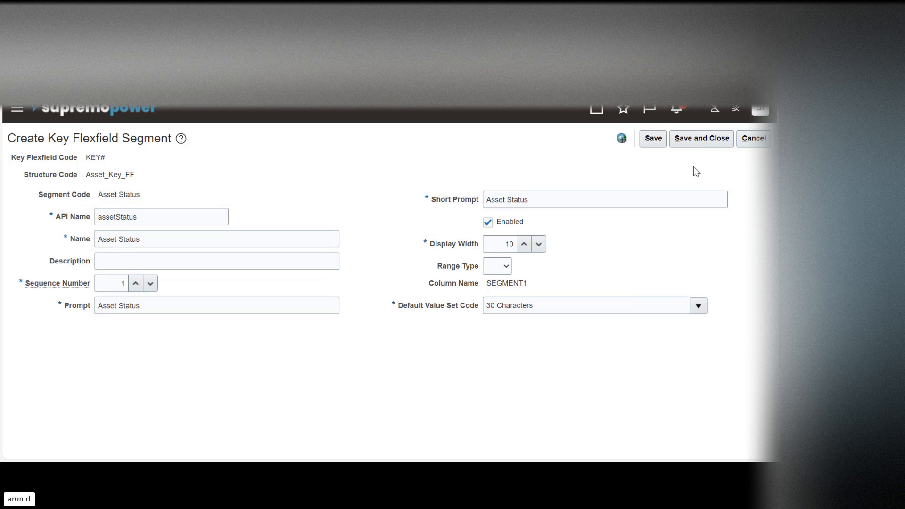
pyautogui.click(693, 137)
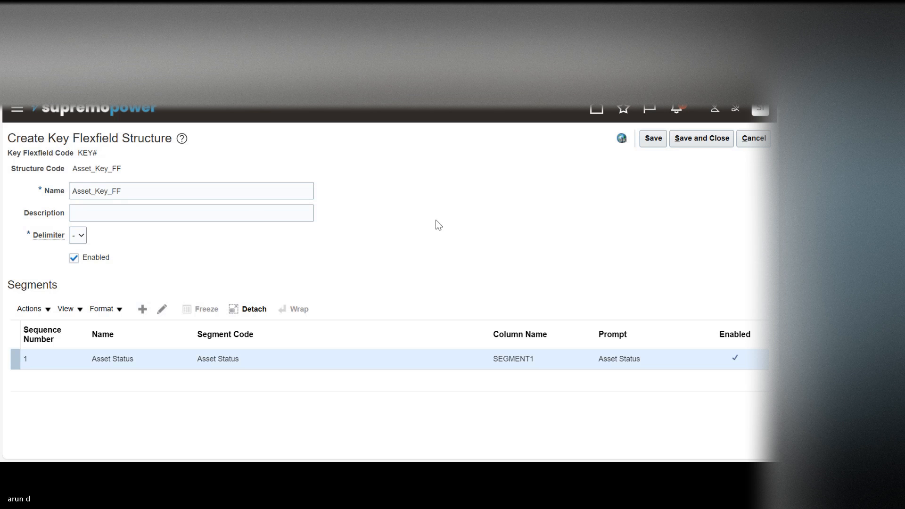
pyautogui.click(693, 137)
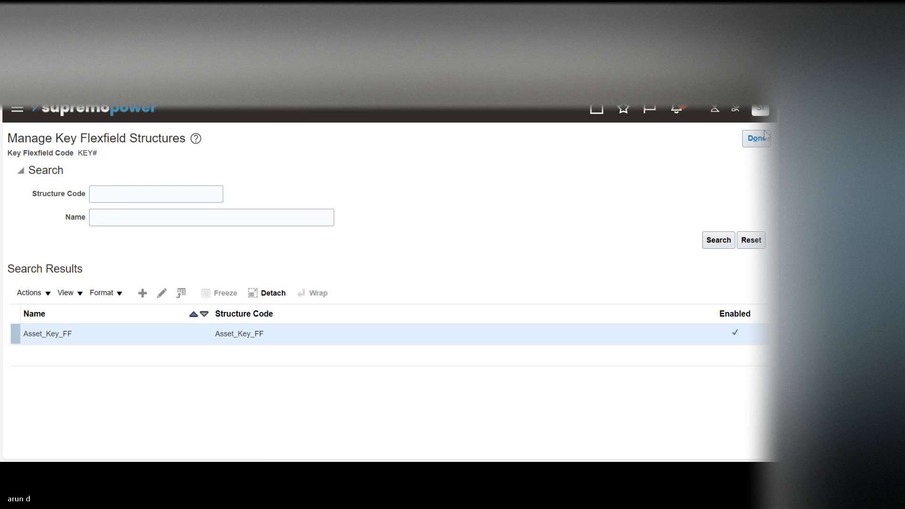
pyautogui.click(763, 138)
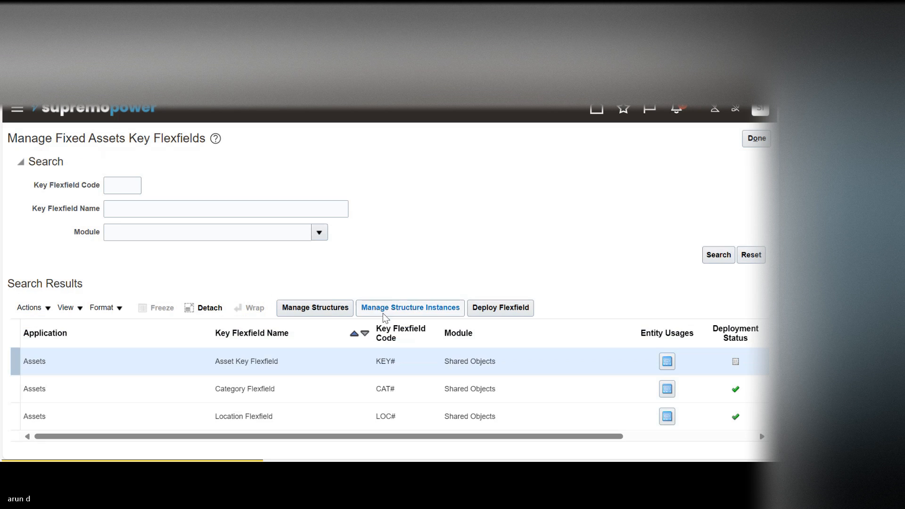
# Step: Create a structure instance for the Asset Key Flexfield with Asset Status as code and name, based on the Asset_Key_FF structure
pyautogui.click(431, 309)
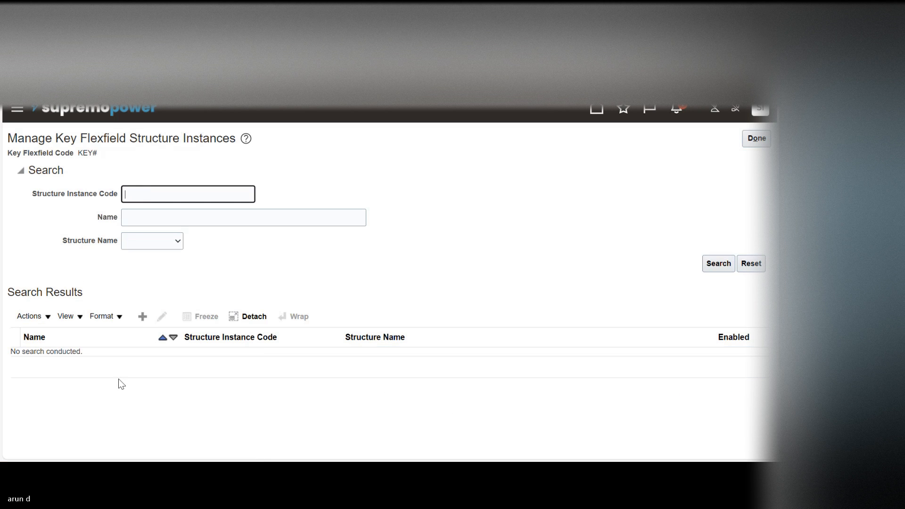
pyautogui.click(141, 319)
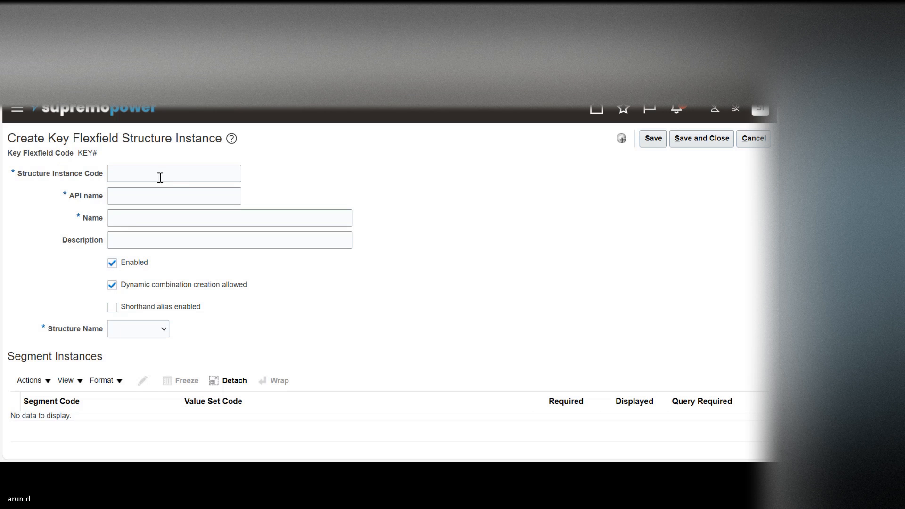
pyautogui.click(157, 173)
pyautogui.write('Asset Status')
pyautogui.press('Tab')
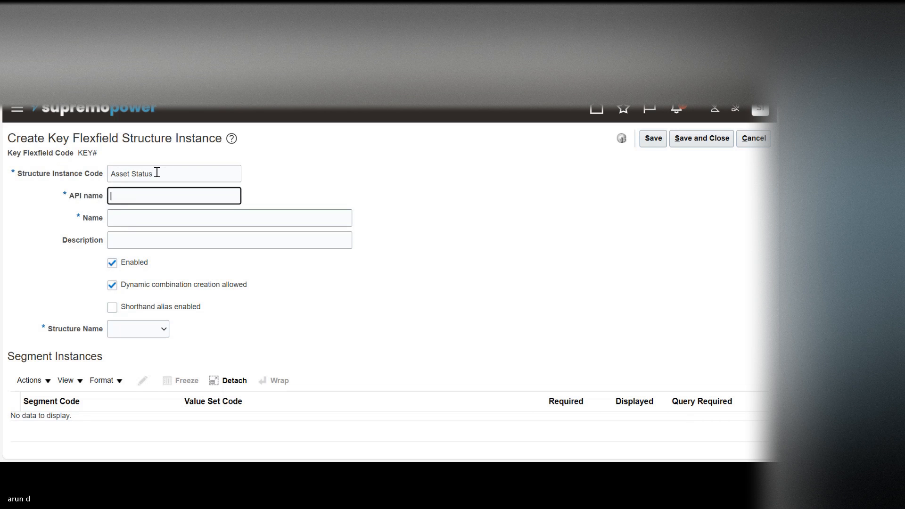
pyautogui.press('Tab')
pyautogui.write('Asset Status')
pyautogui.press('Tab')
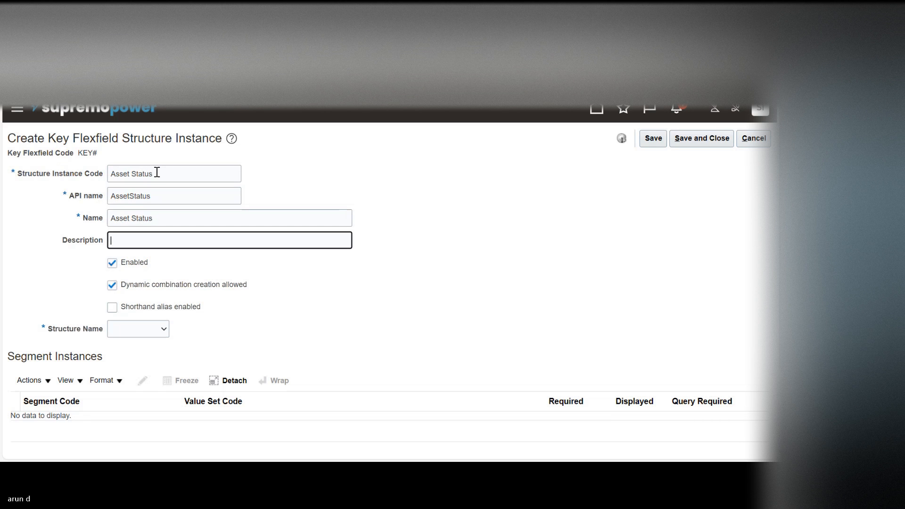
pyautogui.click(143, 331)
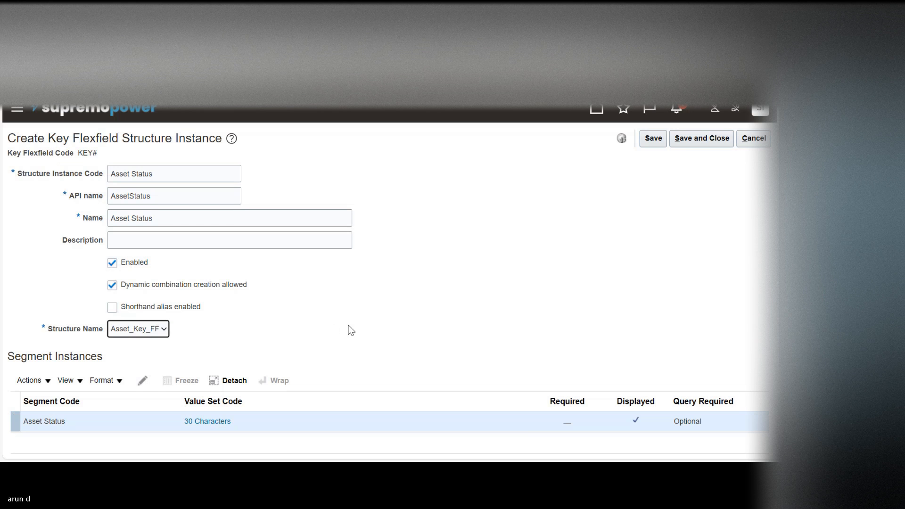
# Step: Make the Asset Status segment instance required, save the structure instance and return to the key flexfields list
pyautogui.scroll(-3, 330, 283)
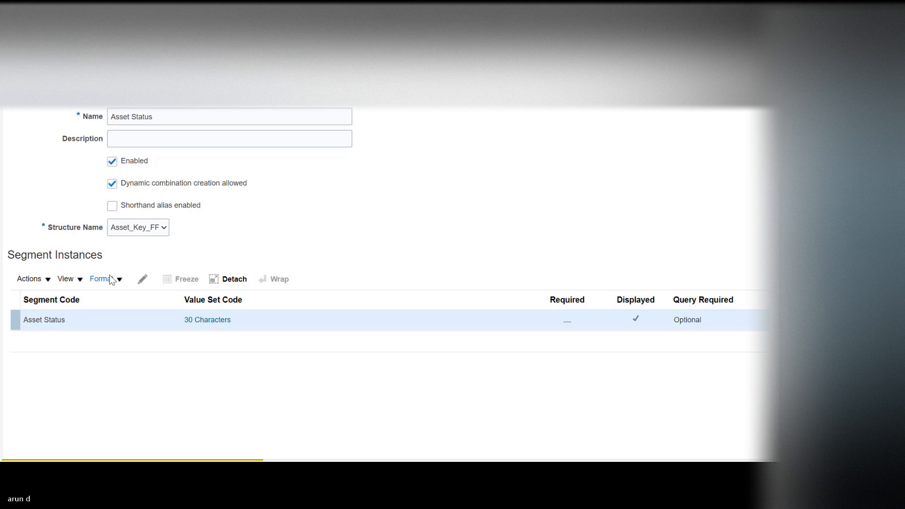
pyautogui.click(144, 280)
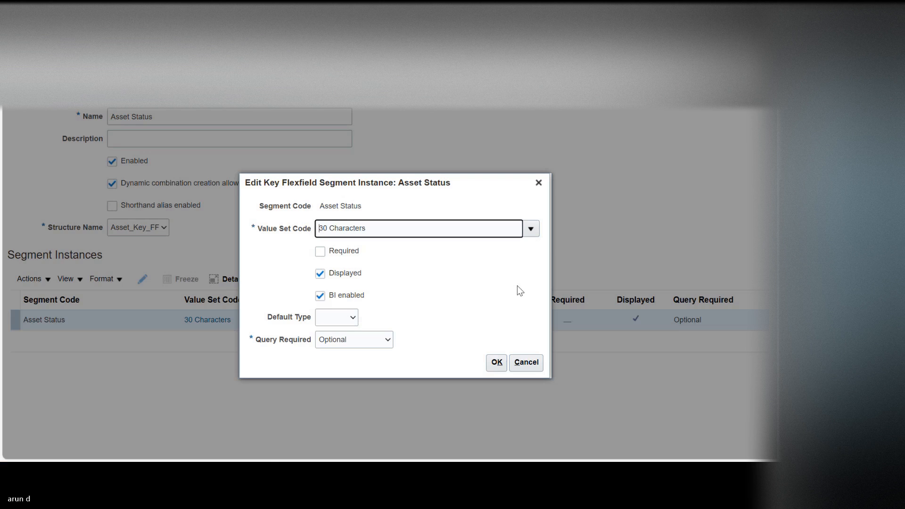
pyautogui.click(321, 252)
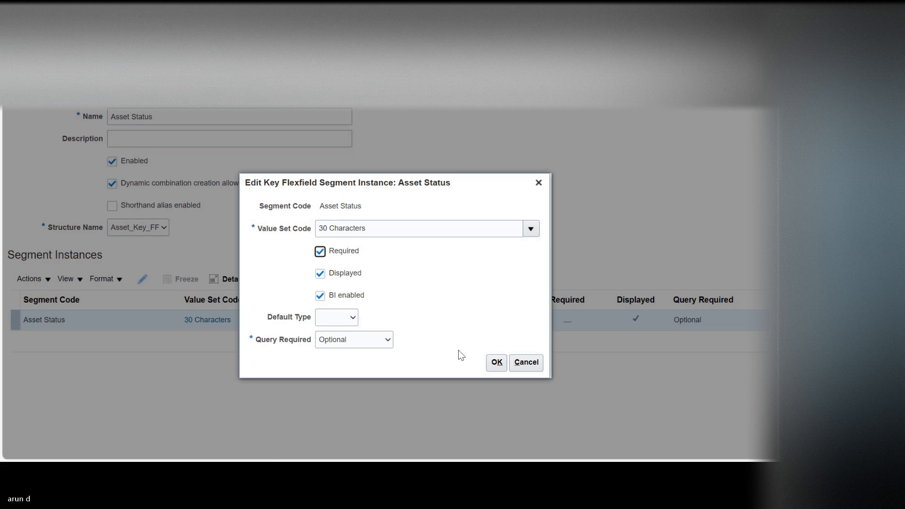
pyautogui.click(497, 362)
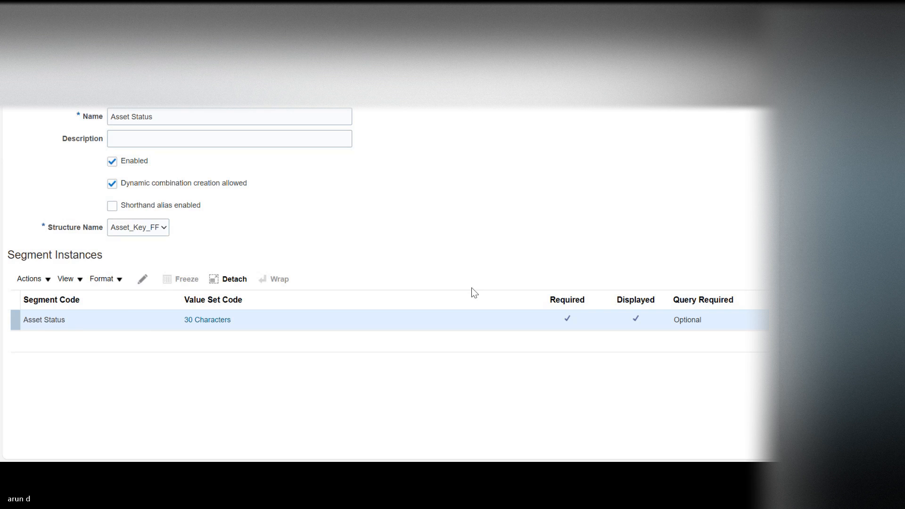
pyautogui.scroll(3, 471, 287)
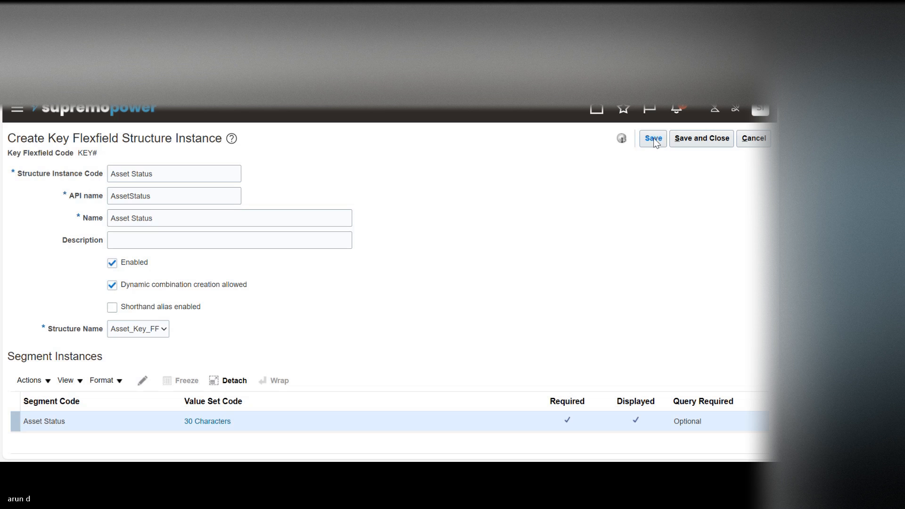
pyautogui.click(703, 140)
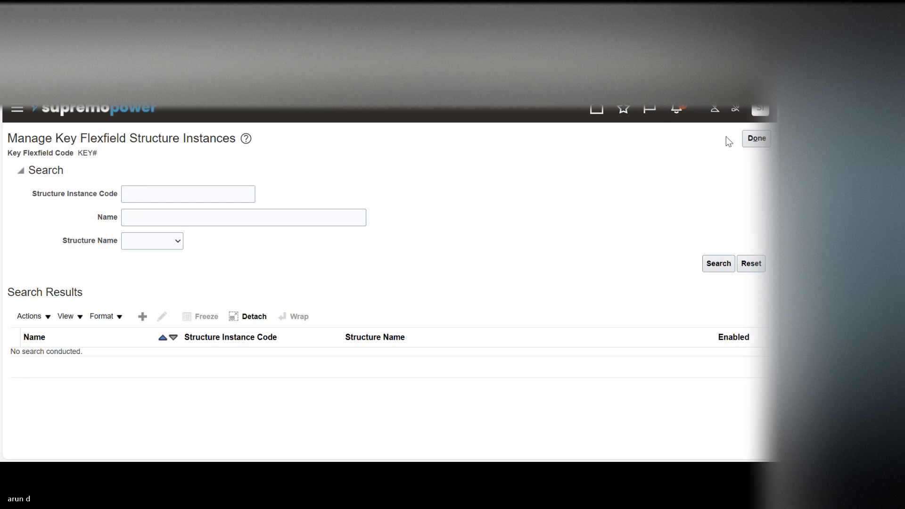
pyautogui.click(754, 138)
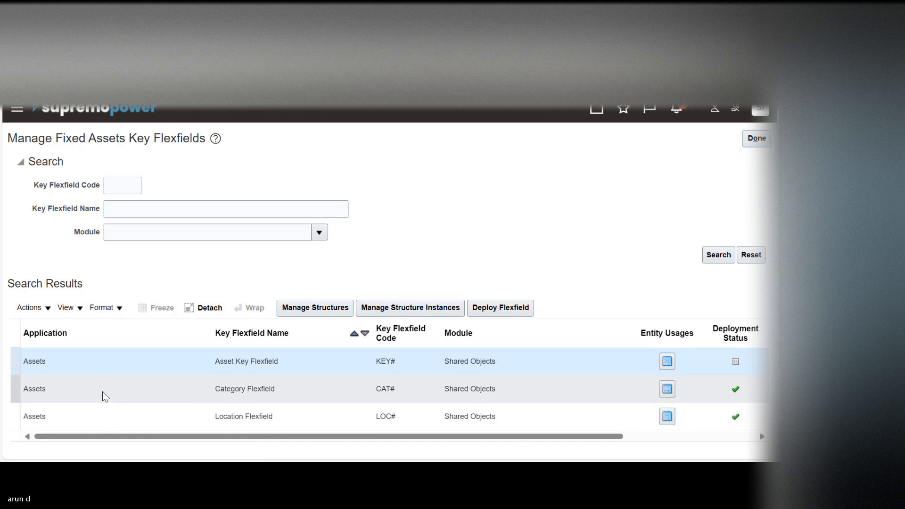
# Step: Start a new structure for the Category Flexfield and enter Asset_Category_FF as its structure code
pyautogui.click(101, 389)
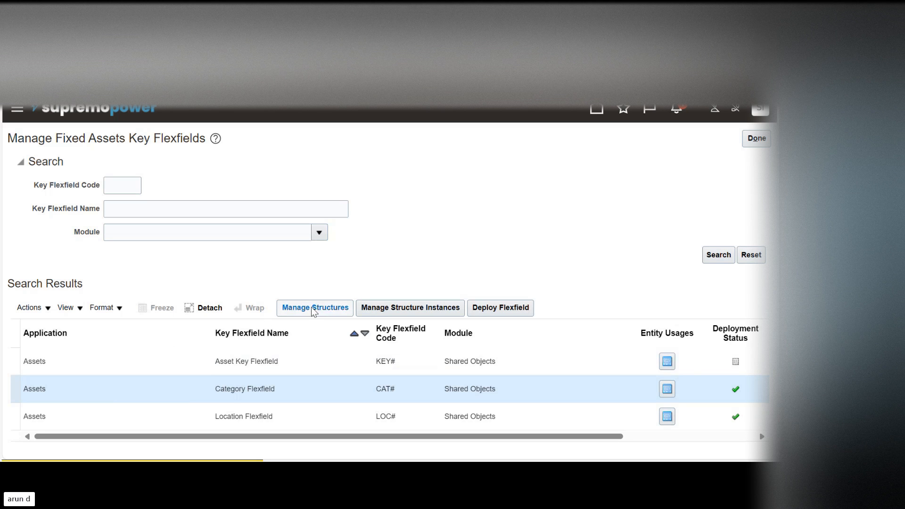
pyautogui.click(325, 308)
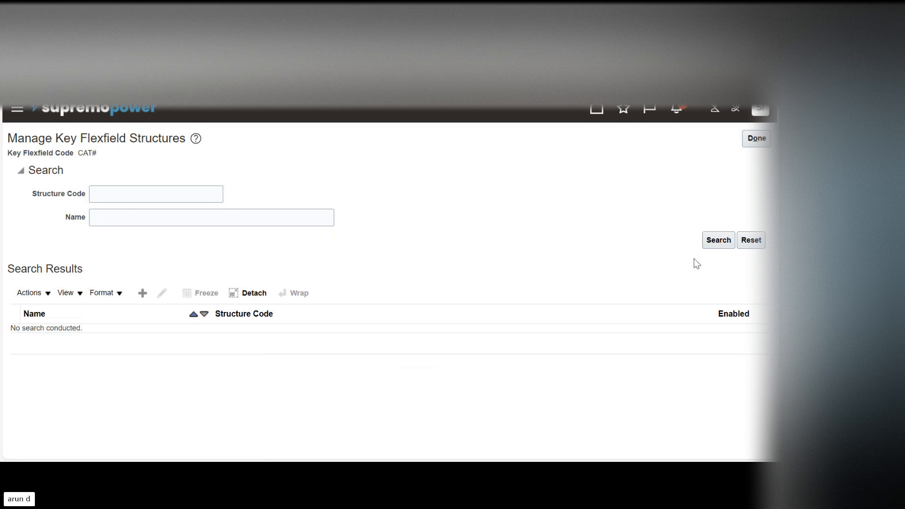
pyautogui.click(728, 241)
pyautogui.click(142, 295)
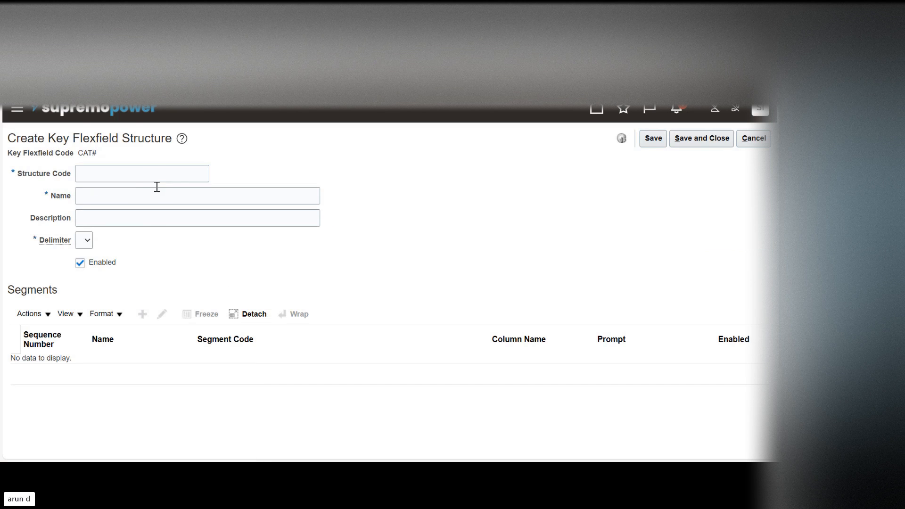
pyautogui.click(142, 175)
pyautogui.write('Asset Status')
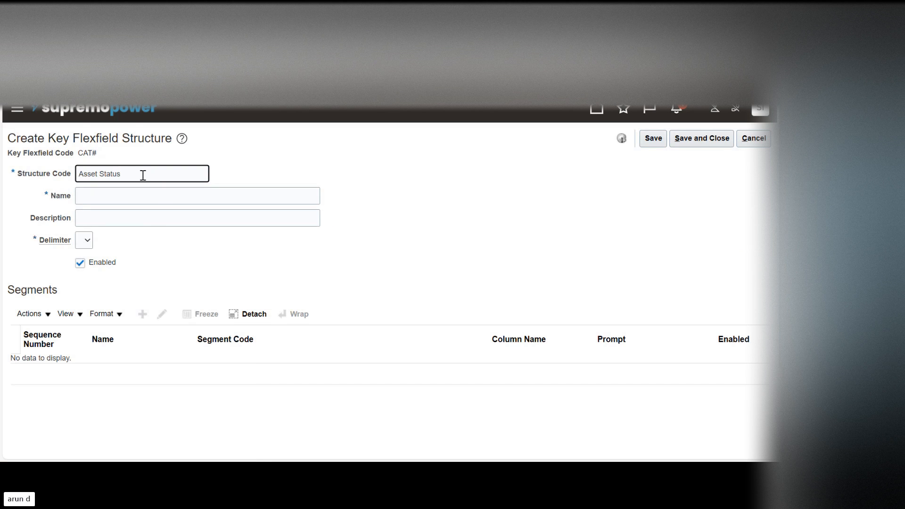
pyautogui.press('BackSpace')
pyautogui.press('BackSpace')
pyautogui.press('BackSpace')
pyautogui.press('BackSpace')
pyautogui.write('Catego')
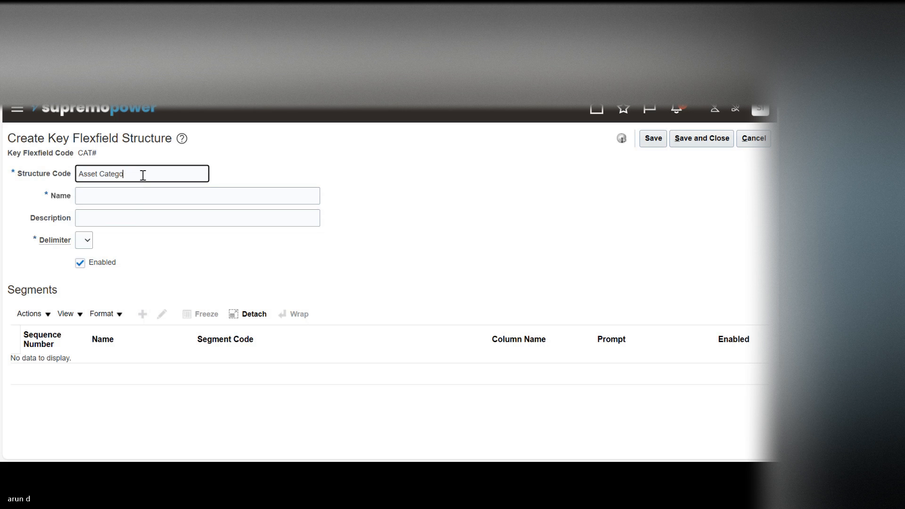
pyautogui.press('BackSpace')
pyautogui.press('BackSpace')
pyautogui.press('BackSpace')
pyautogui.press('BackSpace')
pyautogui.press('BackSpace')
pyautogui.press('BackSpace')
pyautogui.write('Category_FF')
pyautogui.press('Tab')
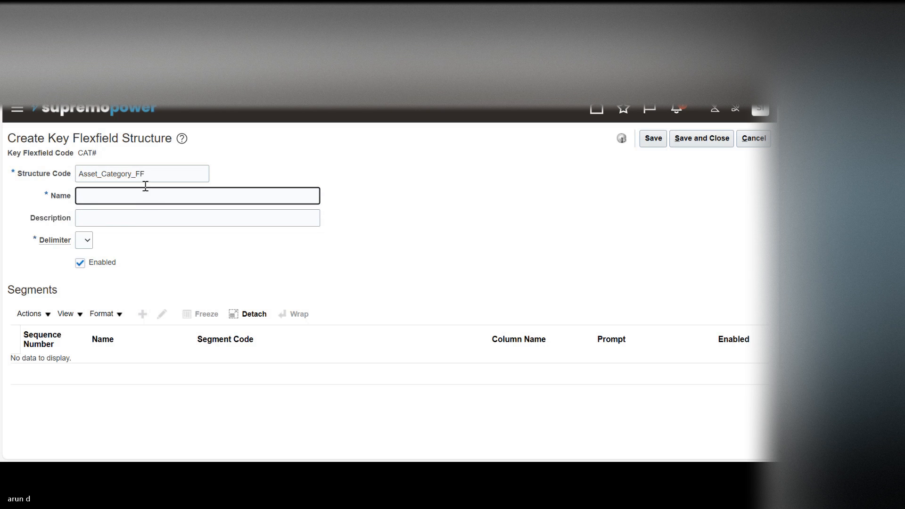
# Step: Name the structure Asset_Category_FF, set its delimiter to a hyphen and save it
pyautogui.doubleClick(116, 175)
pyautogui.hotkey('ctrl', 'c')
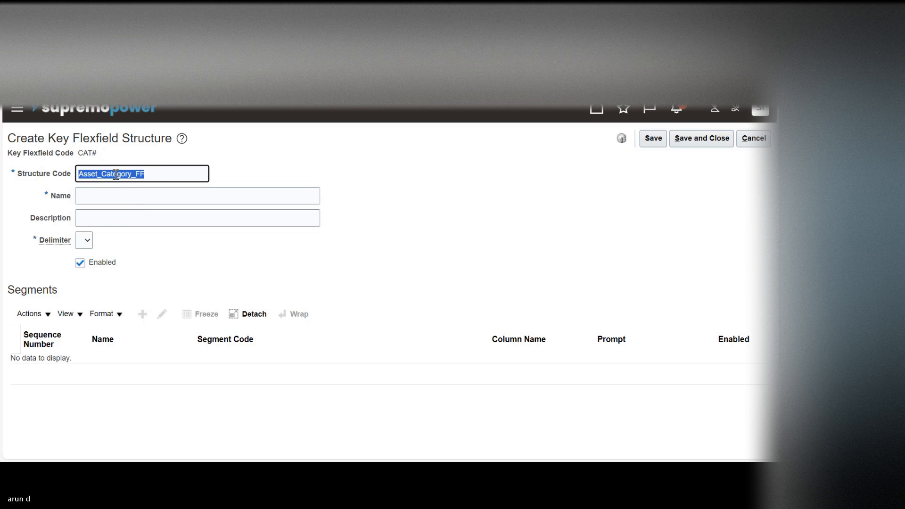
pyautogui.press('Tab')
pyautogui.hotkey('ctrl', 'v')
pyautogui.press('Tab')
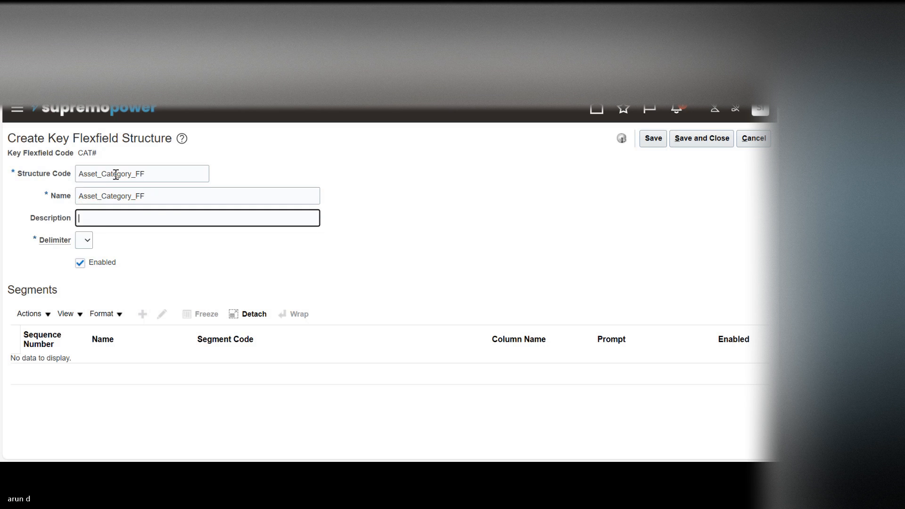
pyautogui.click(86, 242)
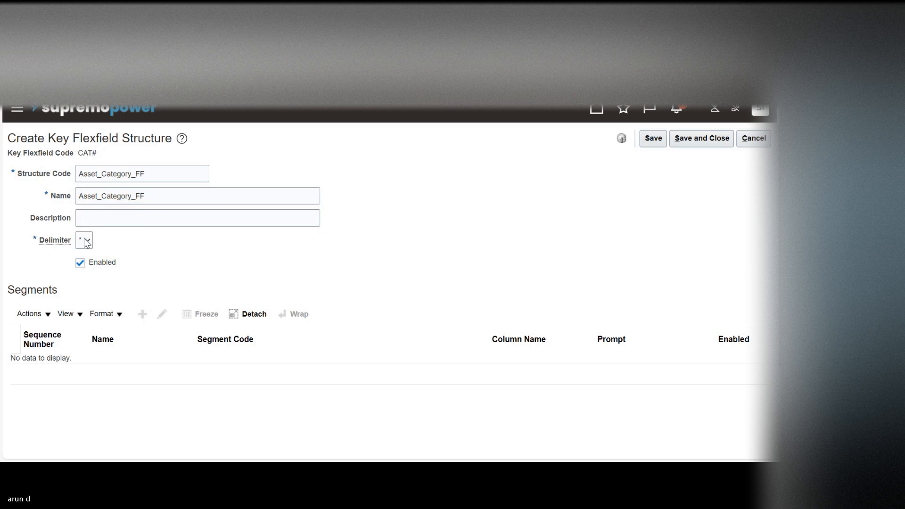
pyautogui.click(86, 242)
pyautogui.click(654, 139)
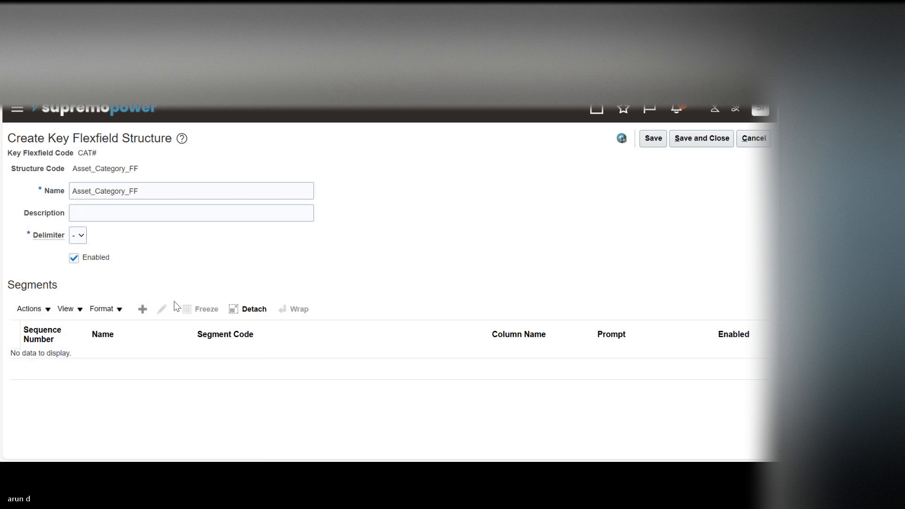
# Step: Add a segment to the Asset_Category_FF structure with Major as its segment code and name
pyautogui.click(142, 309)
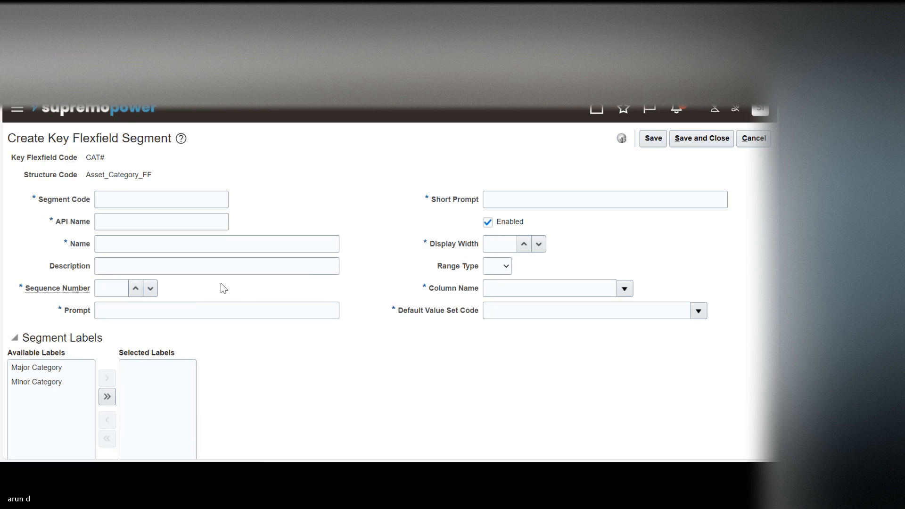
pyautogui.click(114, 200)
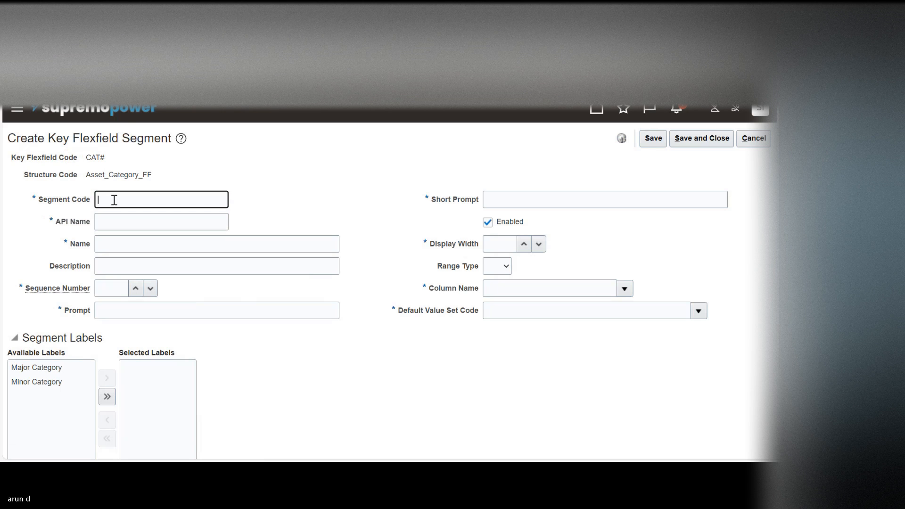
pyautogui.write('Major')
pyautogui.press('Tab')
pyautogui.press('Tab')
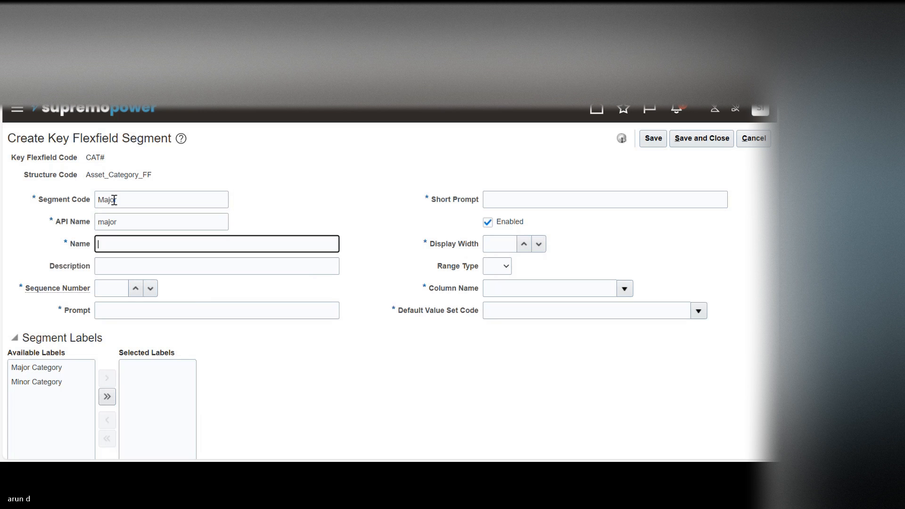
pyautogui.write('Major')
pyautogui.hotkey('ctrl', 'a')
pyautogui.hotkey('ctrl', 'c')
# Step: Set the Major segment's sequence number to 1 and enter Major as its prompt and short prompt
pyautogui.press('Tab')
pyautogui.press('Tab')
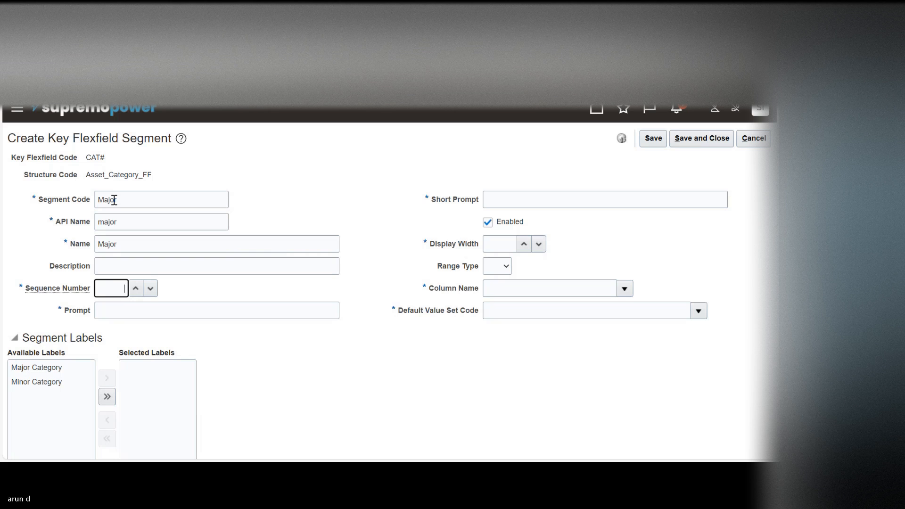
pyautogui.press('Tab')
pyautogui.hotkey('ctrl', 'v')
pyautogui.press('Tab')
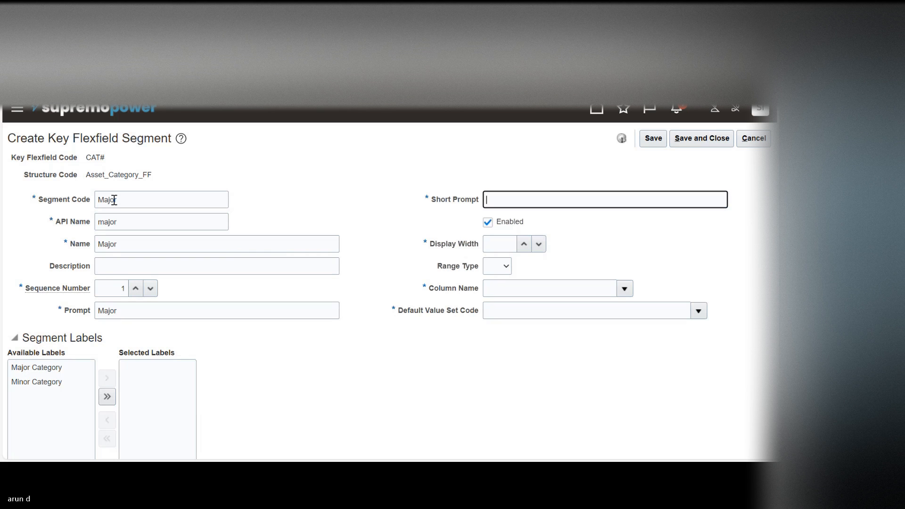
pyautogui.hotkey('ctrl', 'v')
# Step: Set the Major segment's display width to 15 and its column name to SEGMENT1
pyautogui.press('Tab')
pyautogui.press('Tab')
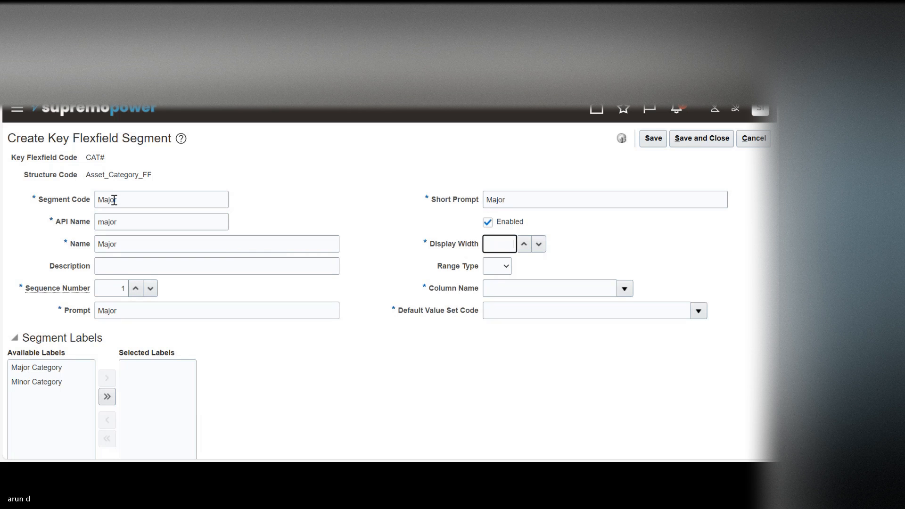
pyautogui.write('15')
pyautogui.press('Tab')
pyautogui.press('Tab')
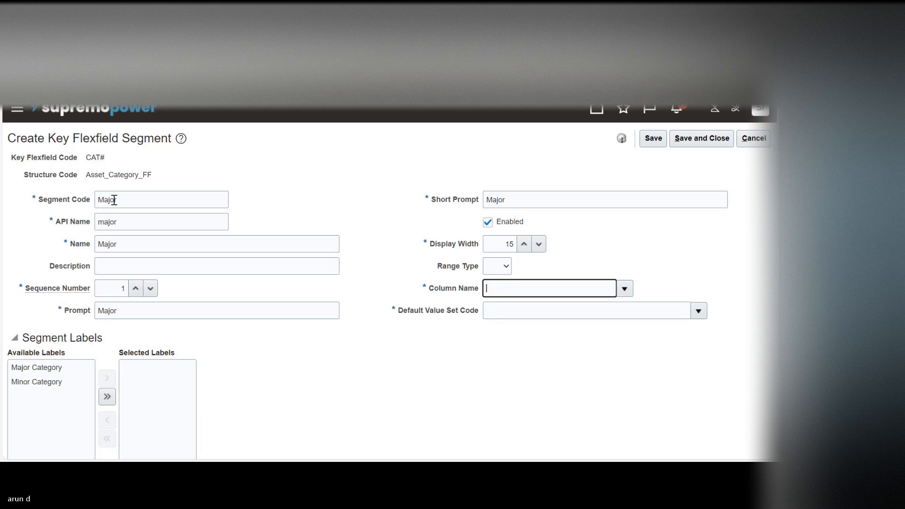
pyautogui.click(624, 289)
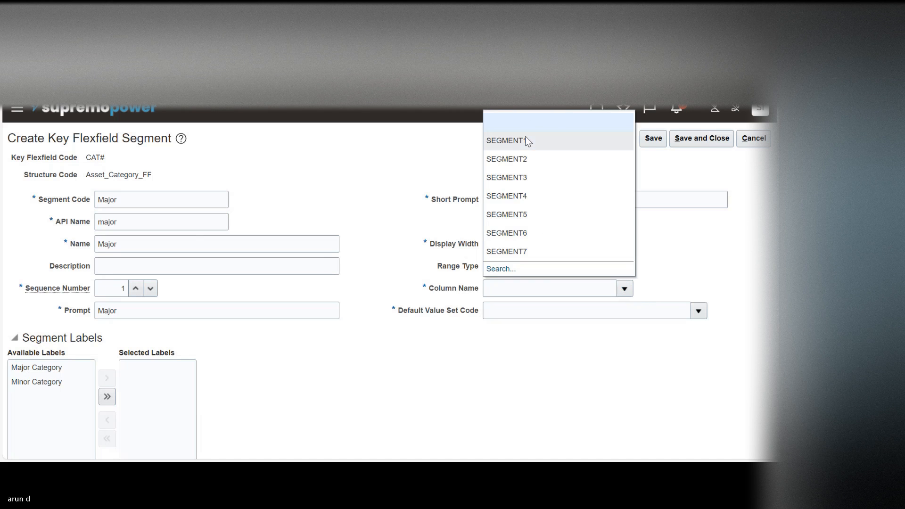
pyautogui.click(525, 140)
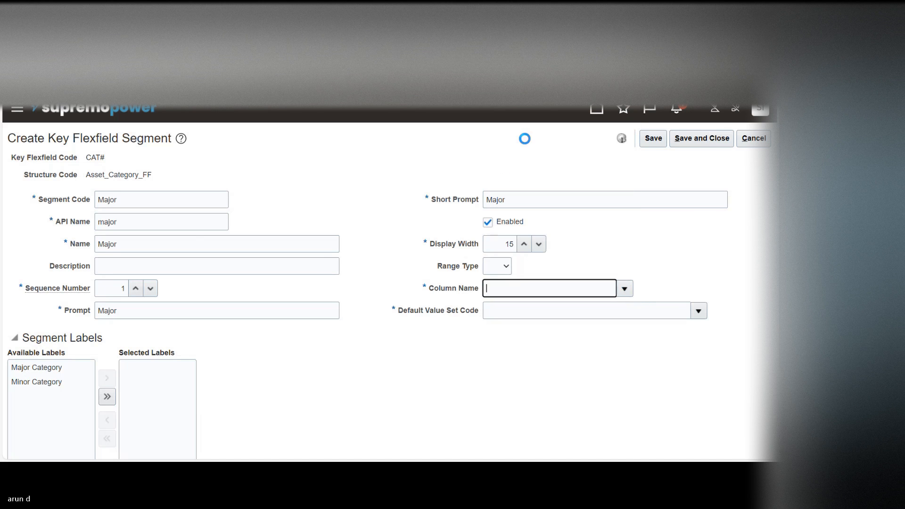
# Step: Assign the Major Category label to the Major segment and try to save the segment
pyautogui.click(42, 368)
pyautogui.click(107, 377)
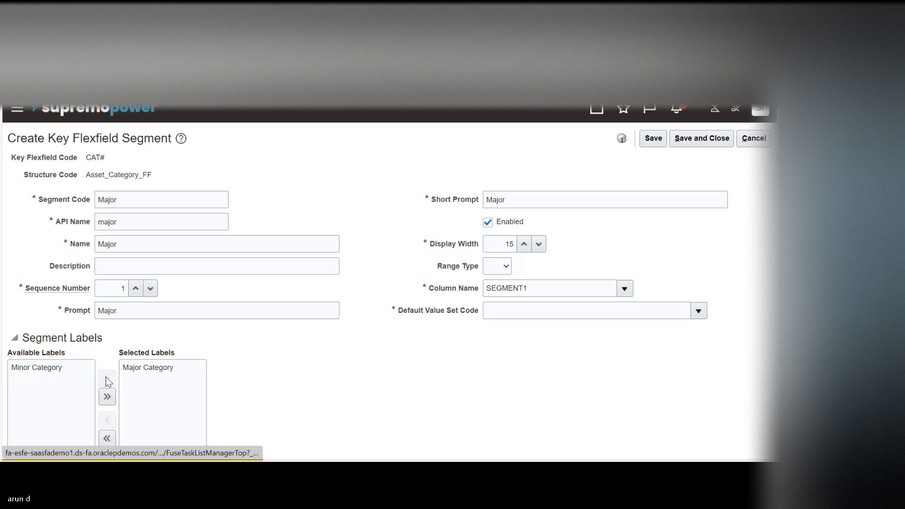
pyautogui.click(648, 140)
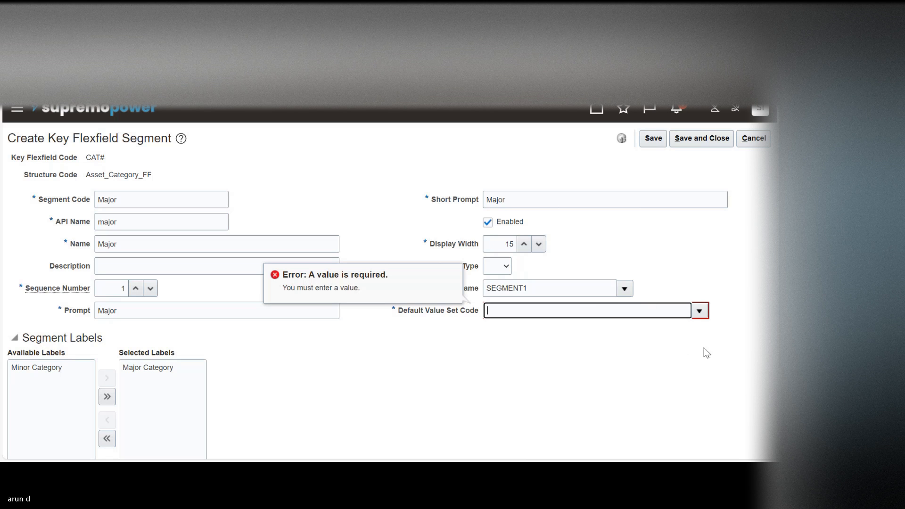
# Step: In a duplicate browser tab, open the Manage Fixed Assets Flexfield Value Sets task from the Financials setup's Fixed Assets area
pyautogui.rightClick(165, 50)
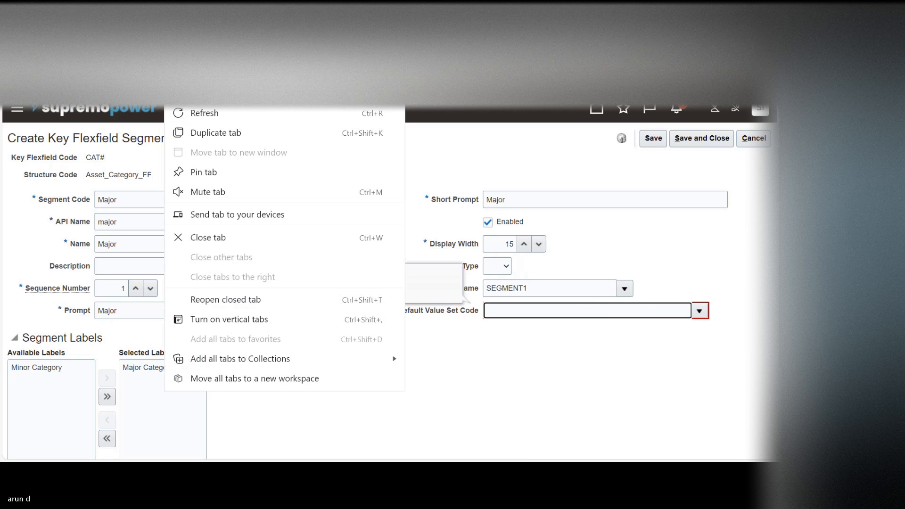
pyautogui.click(206, 134)
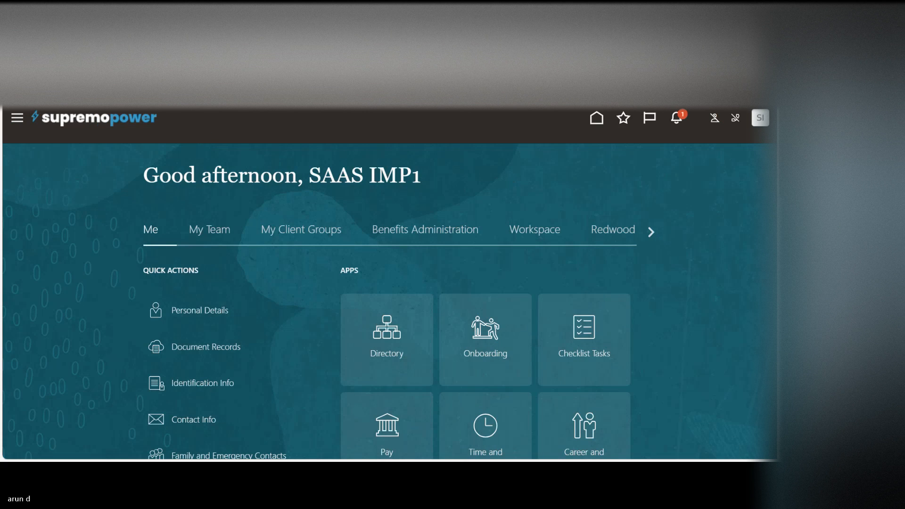
pyautogui.click(760, 118)
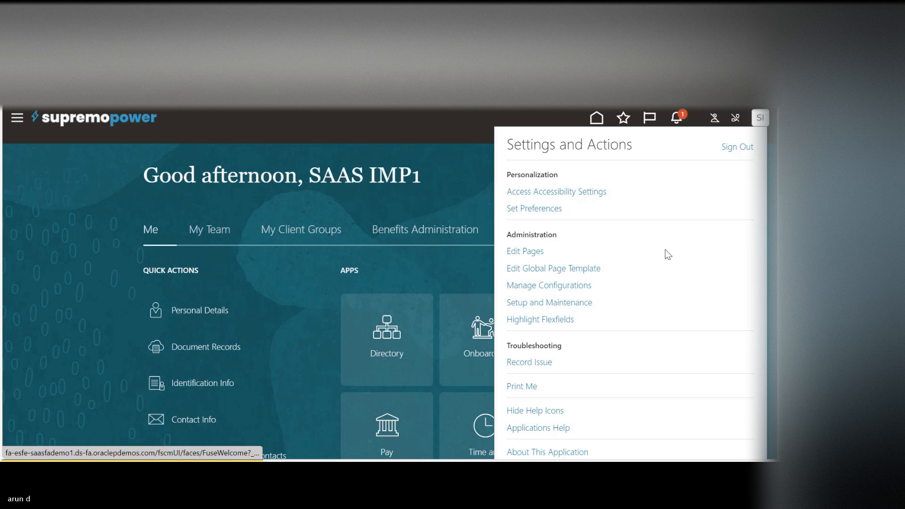
pyautogui.click(542, 302)
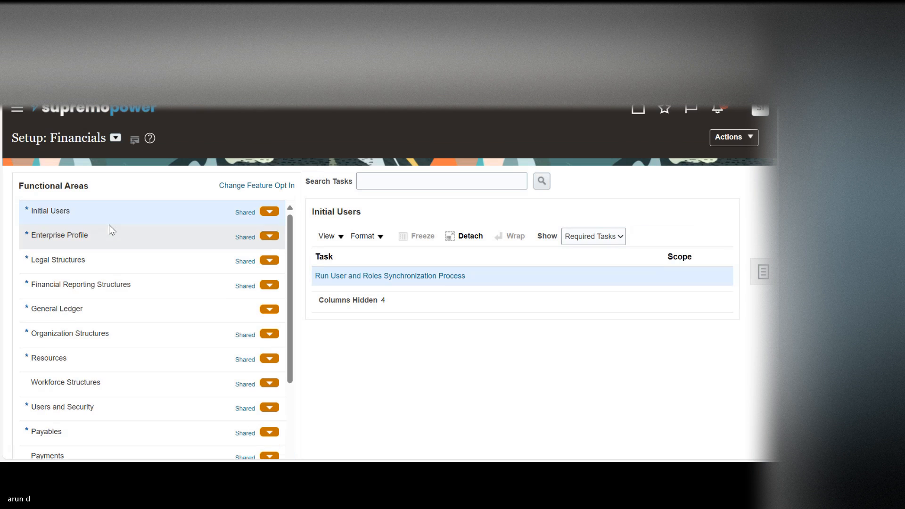
pyautogui.moveTo(289, 296); pyautogui.dragTo(283, 394)
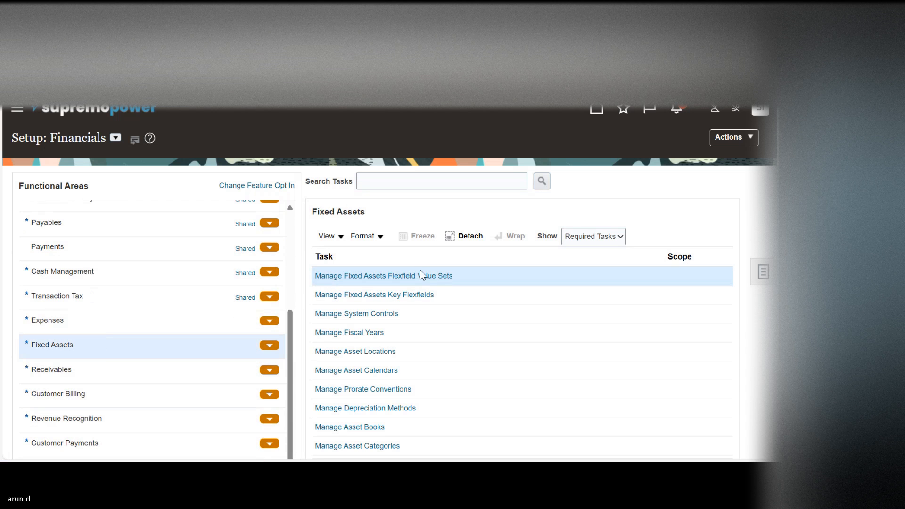
pyautogui.click(420, 275)
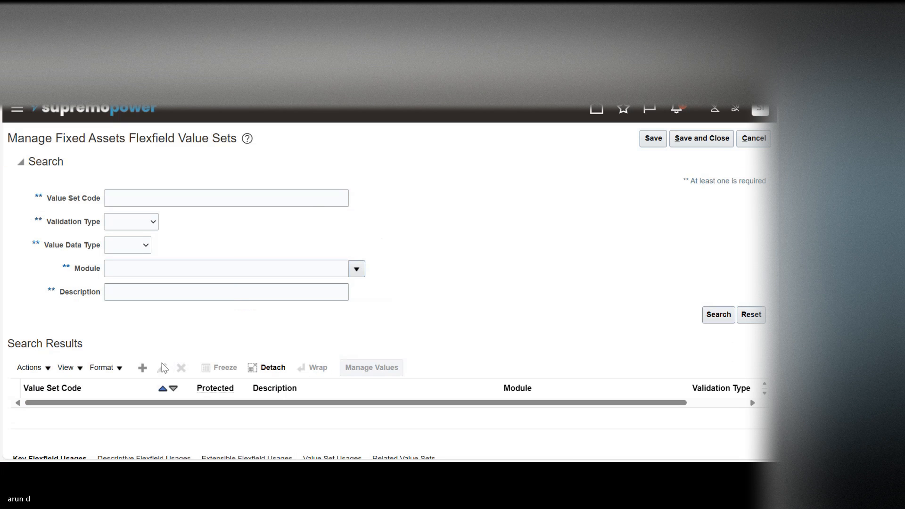
# Step: Start a new value set with Major_KFF as its value set code and Assets as its module
pyautogui.click(143, 368)
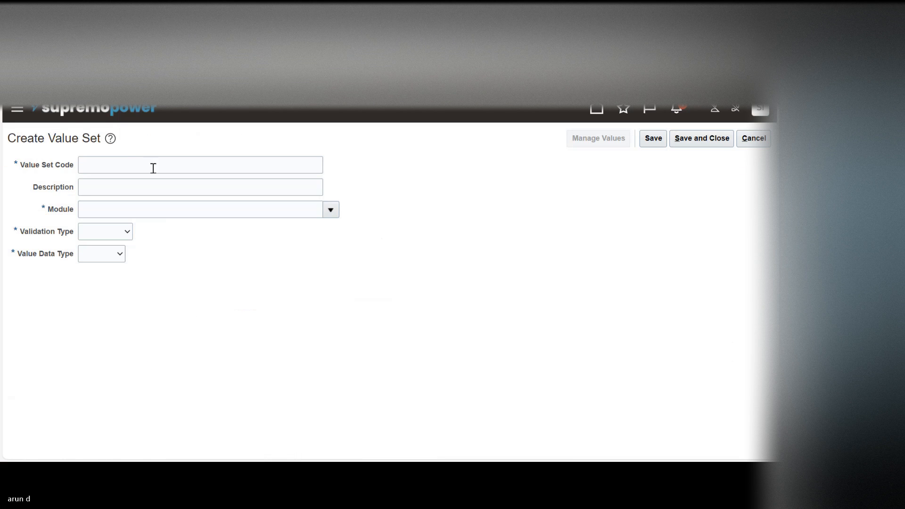
pyautogui.click(129, 161)
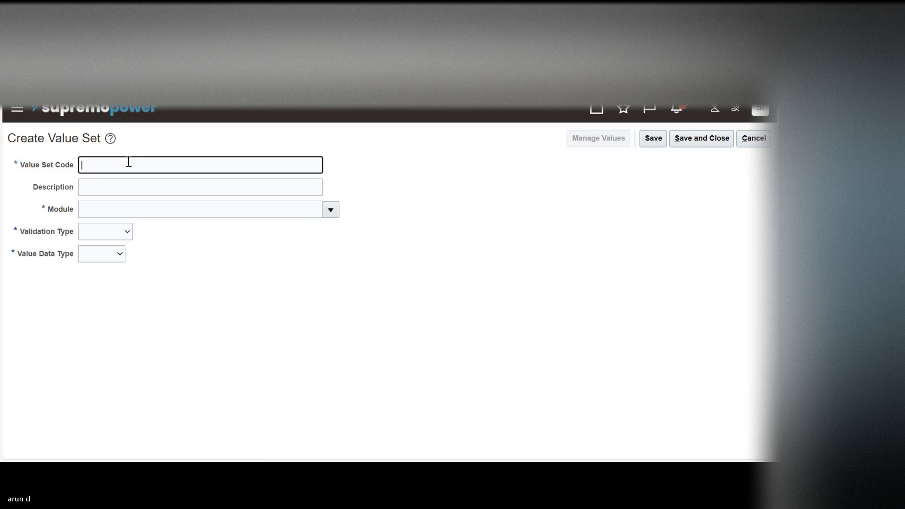
pyautogui.write('Major_KFF')
pyautogui.press('Tab')
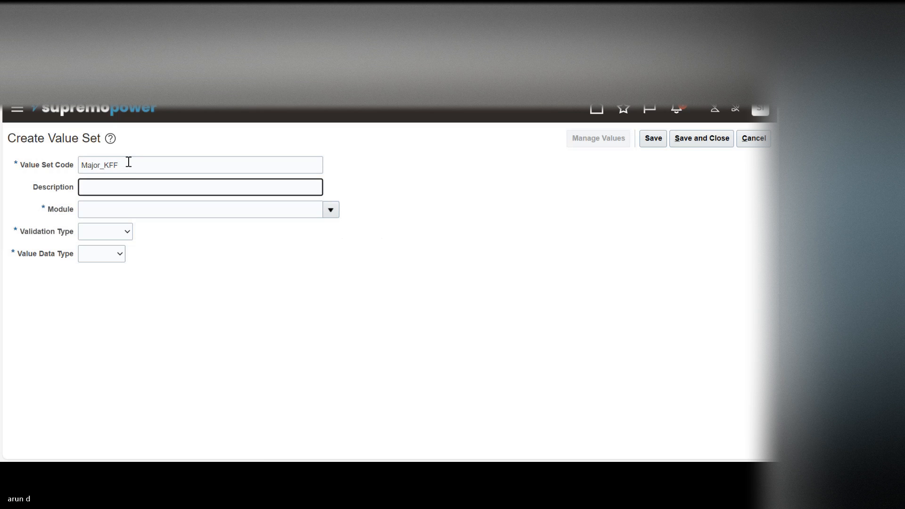
pyautogui.click(336, 212)
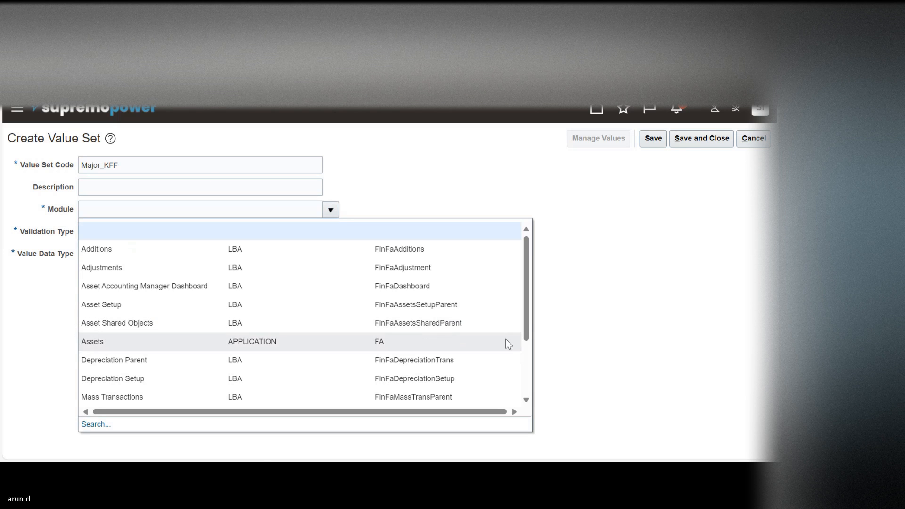
pyautogui.moveTo(527, 309); pyautogui.dragTo(527, 330)
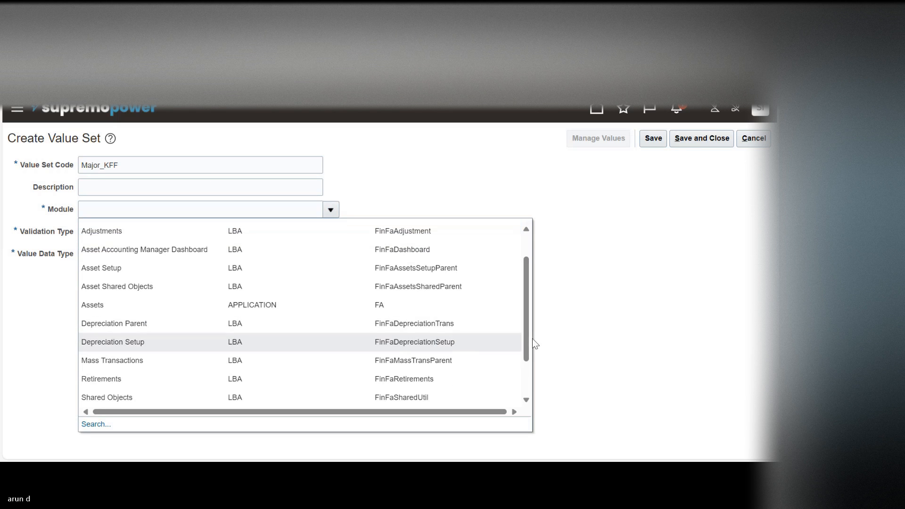
pyautogui.click(470, 306)
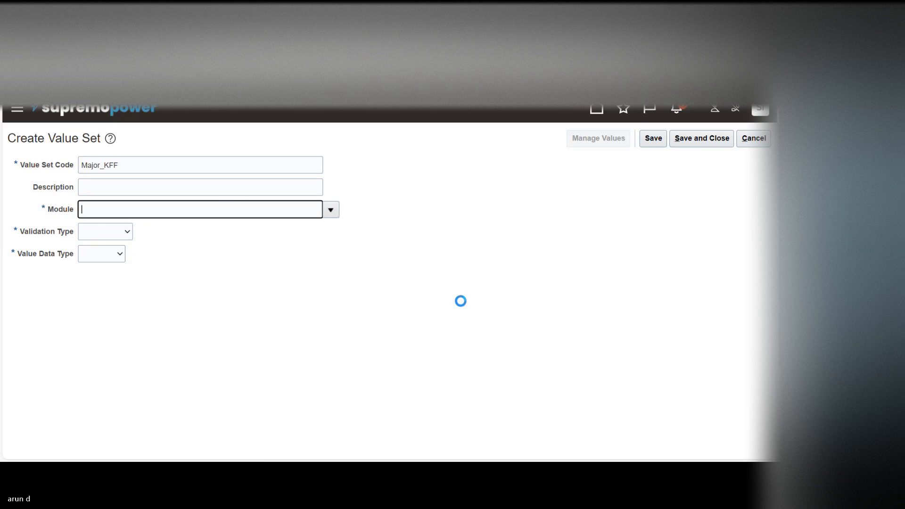
# Step: Set the Major_KFF value set's validation type to Independent, value data type to Character and value subtype to Text
pyautogui.click(91, 236)
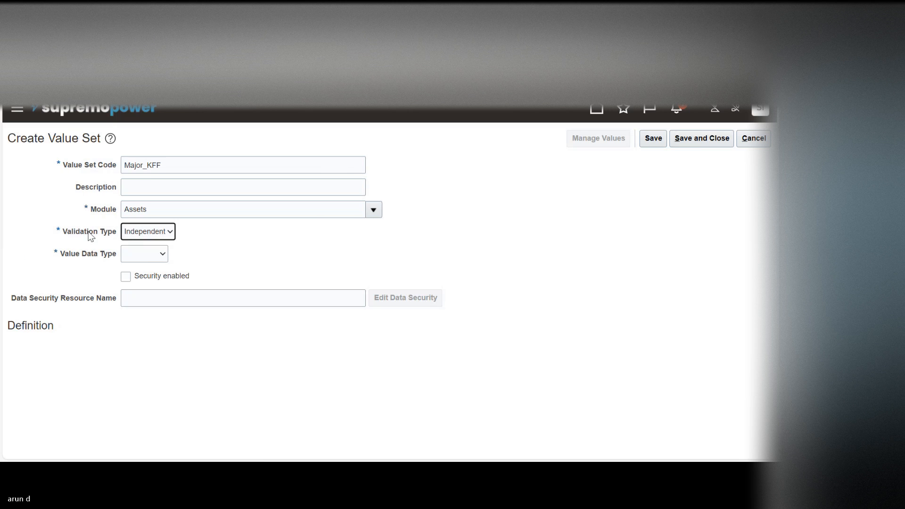
pyautogui.click(151, 256)
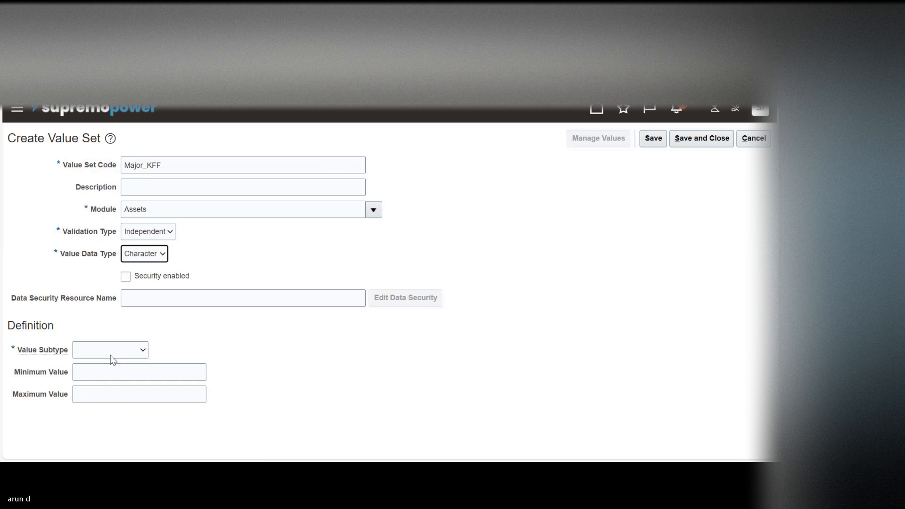
pyautogui.click(108, 353)
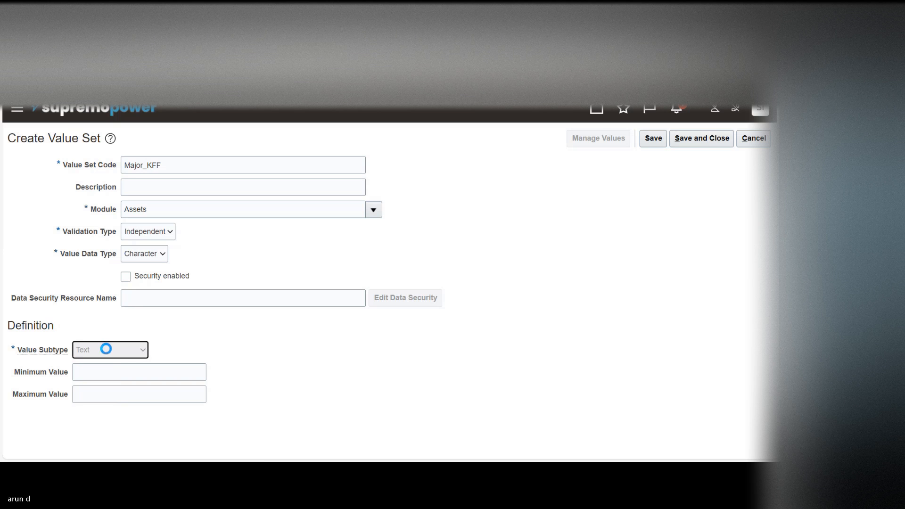
# Step: Set the Major_KFF value set's maximum length to 30, then save and close it
pyautogui.click(104, 375)
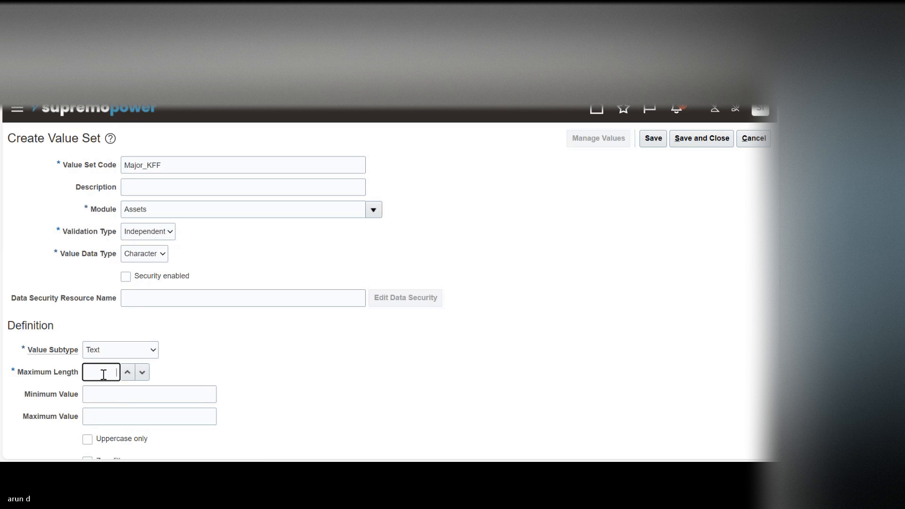
pyautogui.write('30')
pyautogui.press('Tab')
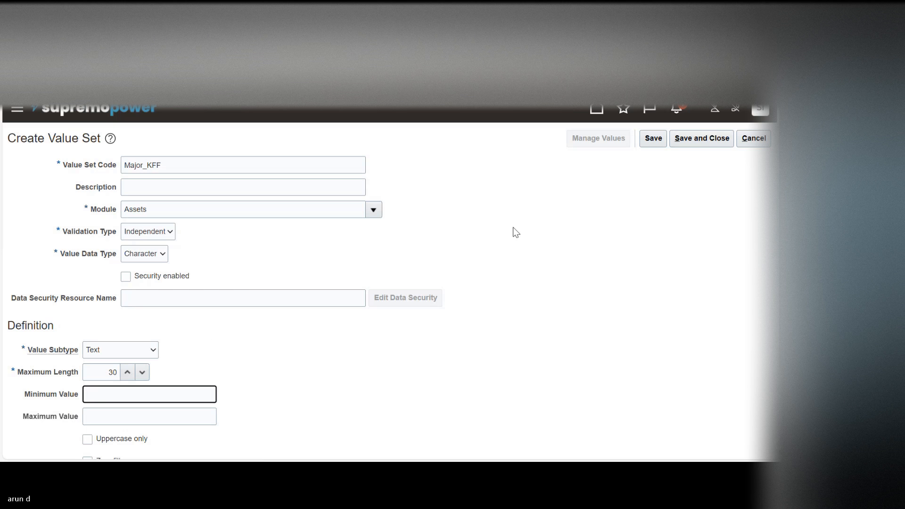
pyautogui.click(654, 142)
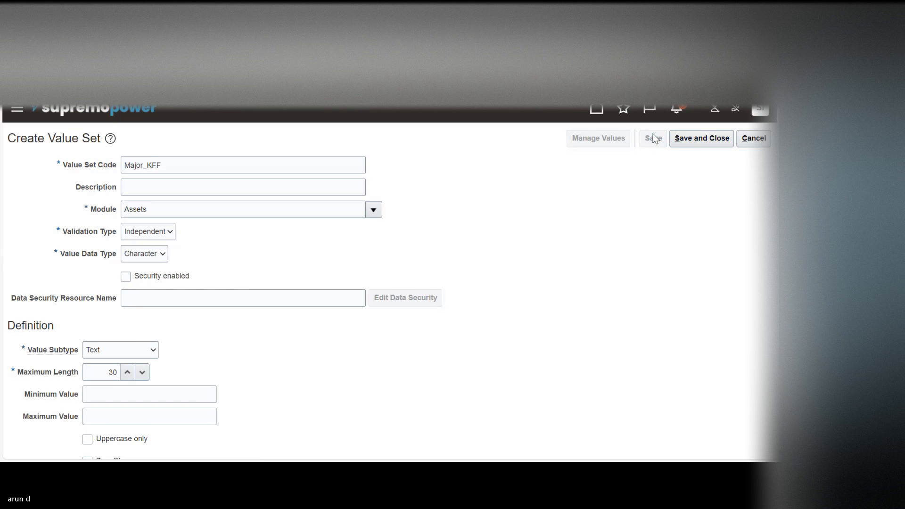
pyautogui.click(692, 137)
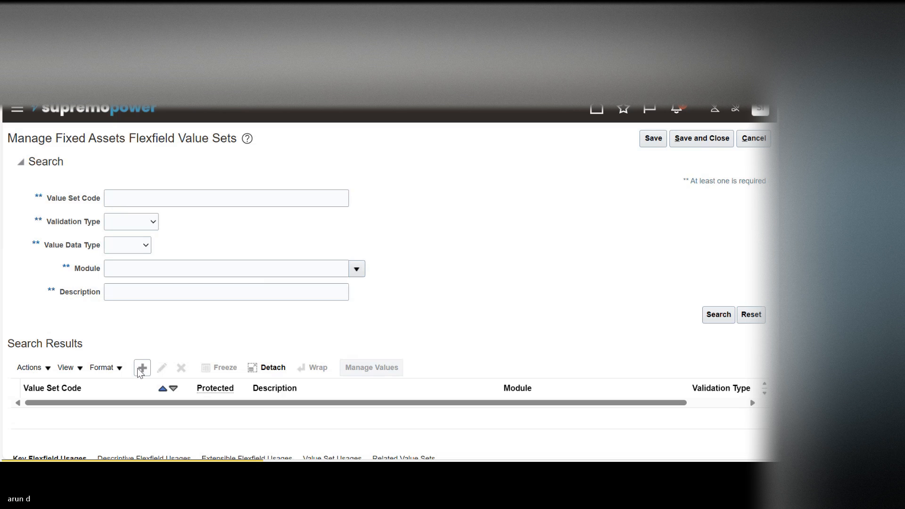
# Step: Start another value set with Minor_KFF as its value set code and Assets as its module
pyautogui.click(139, 368)
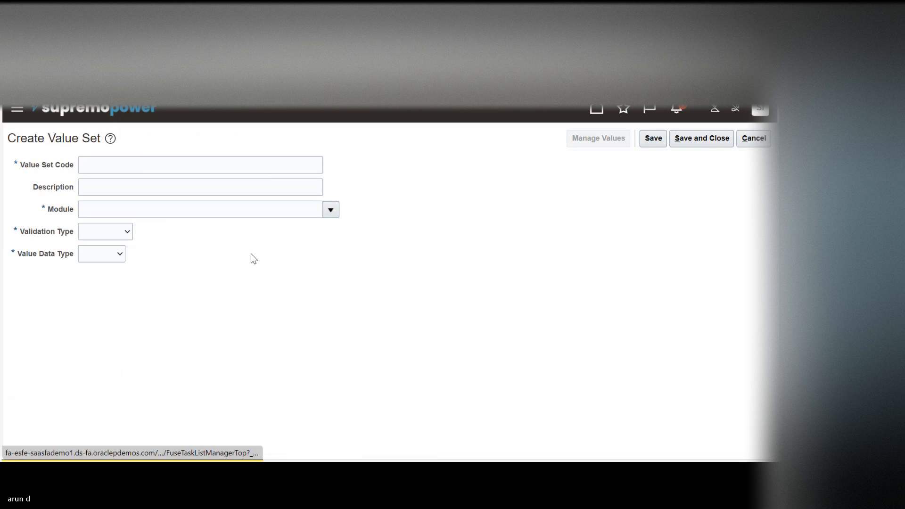
pyautogui.click(140, 162)
pyautogui.write('Minor')
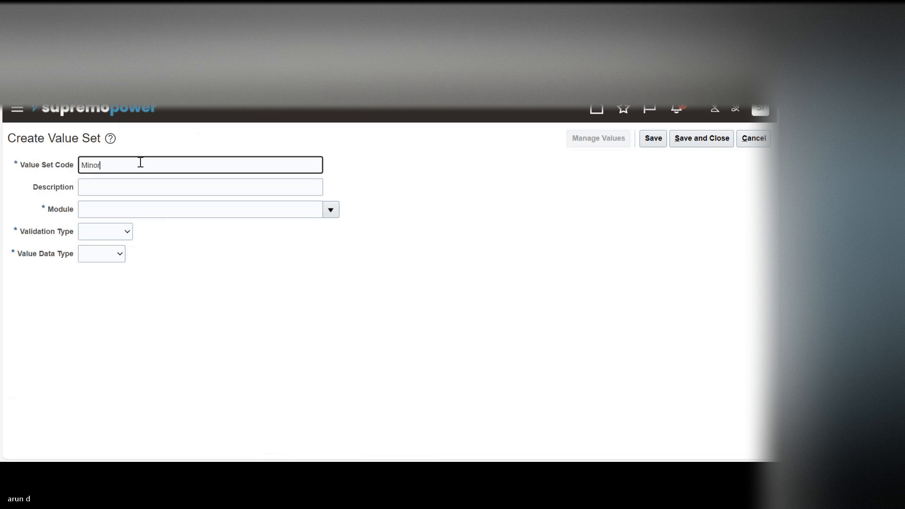
pyautogui.write('_KFF')
pyautogui.press('Tab')
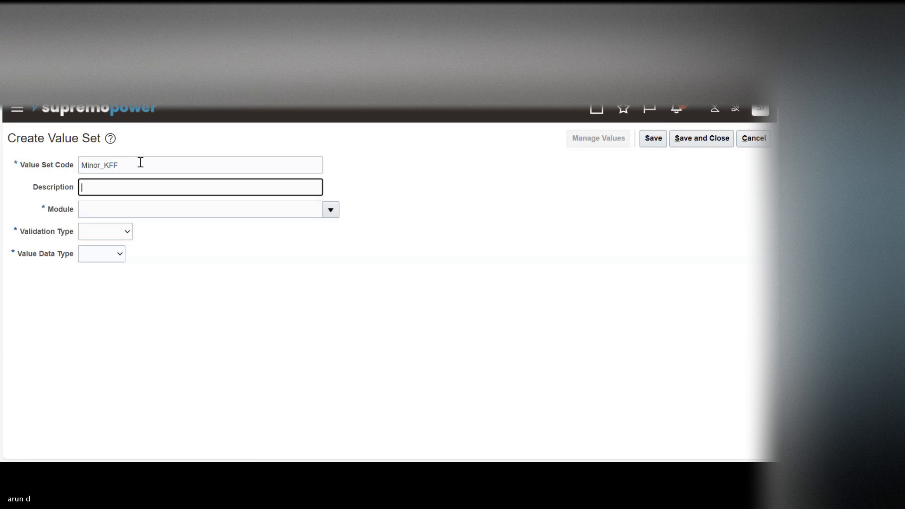
pyautogui.click(330, 210)
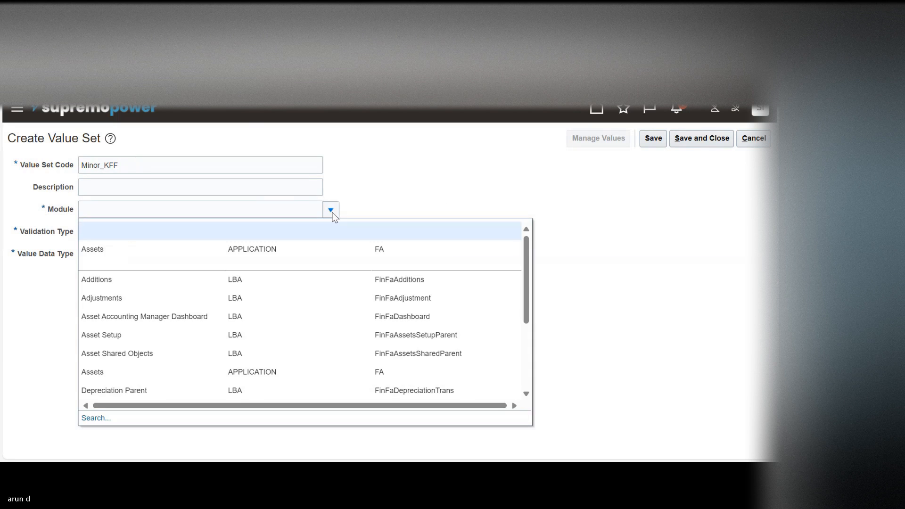
pyautogui.click(208, 249)
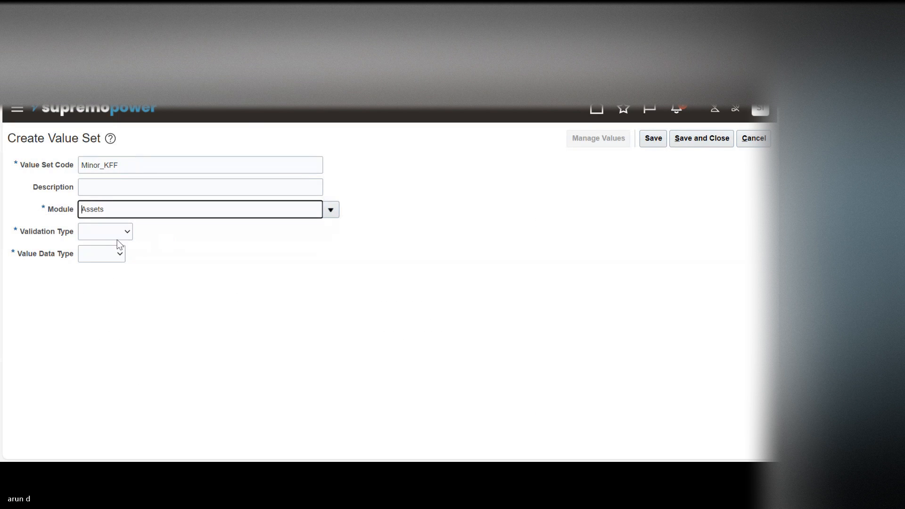
# Step: Set the Minor_KFF value set's validation type to Dependent and its value data type to Character
pyautogui.click(105, 234)
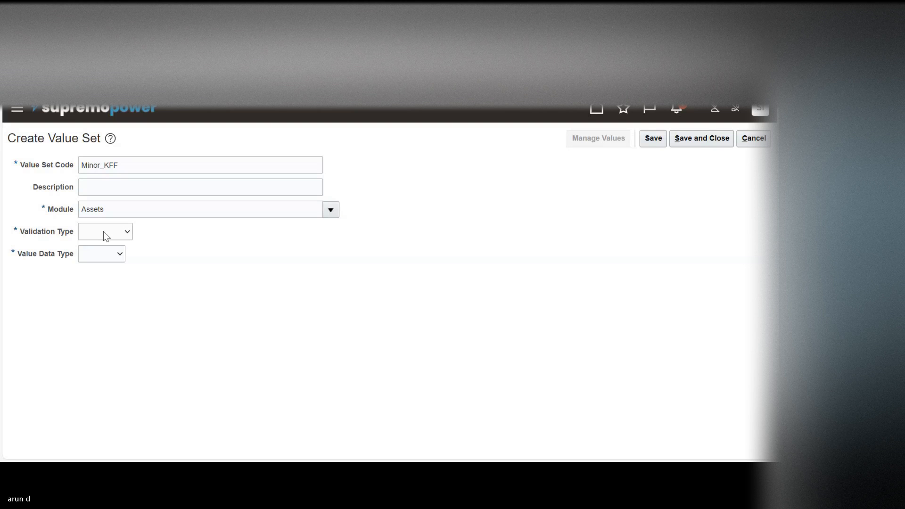
pyautogui.press('d')
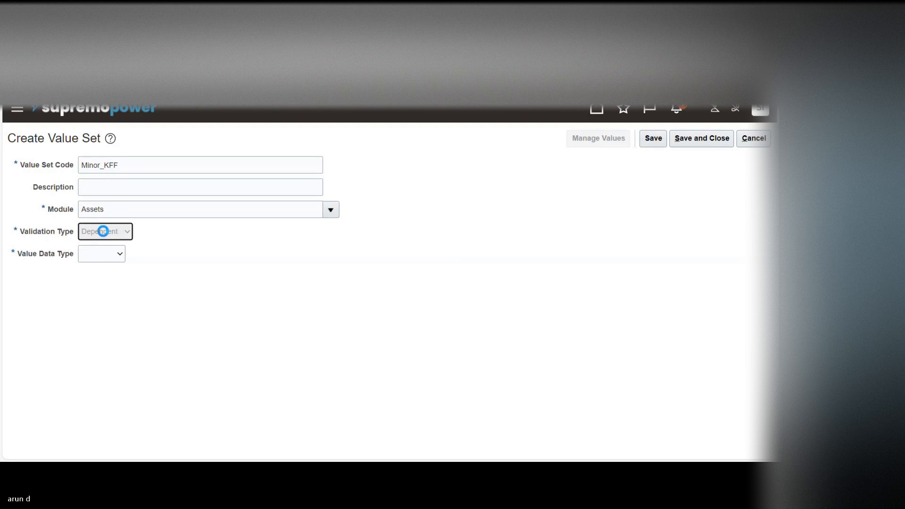
pyautogui.click(138, 251)
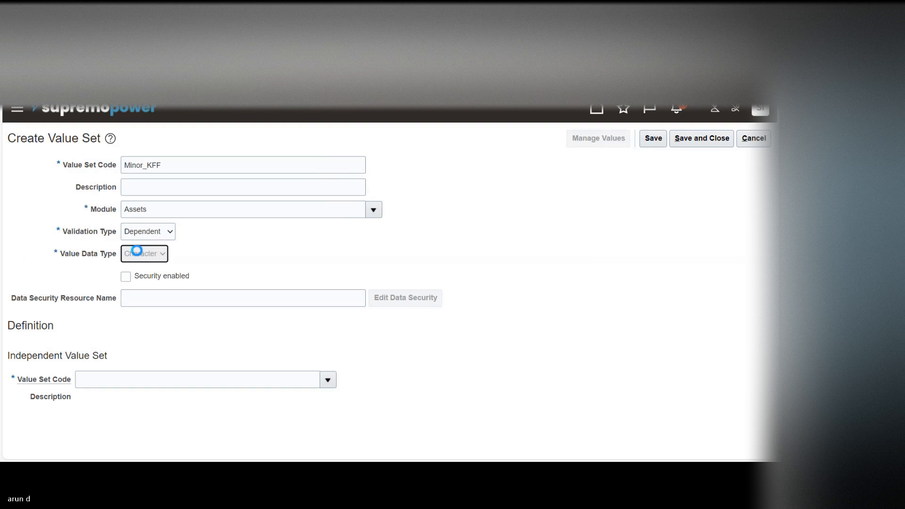
# Step: Set the value subtype of the Minor_KFF value set to Text
pyautogui.click(105, 351)
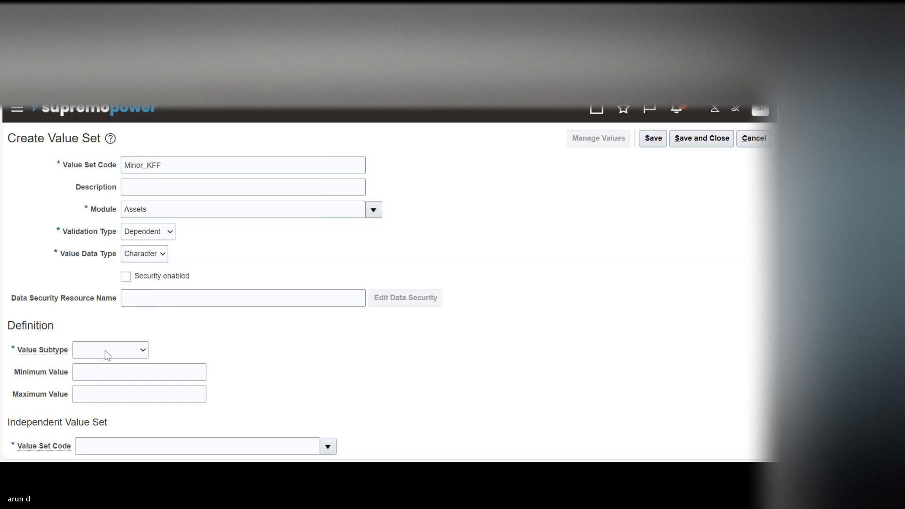
pyautogui.press('Down')
pyautogui.press('Down')
pyautogui.press('Return')
pyautogui.click(105, 351)
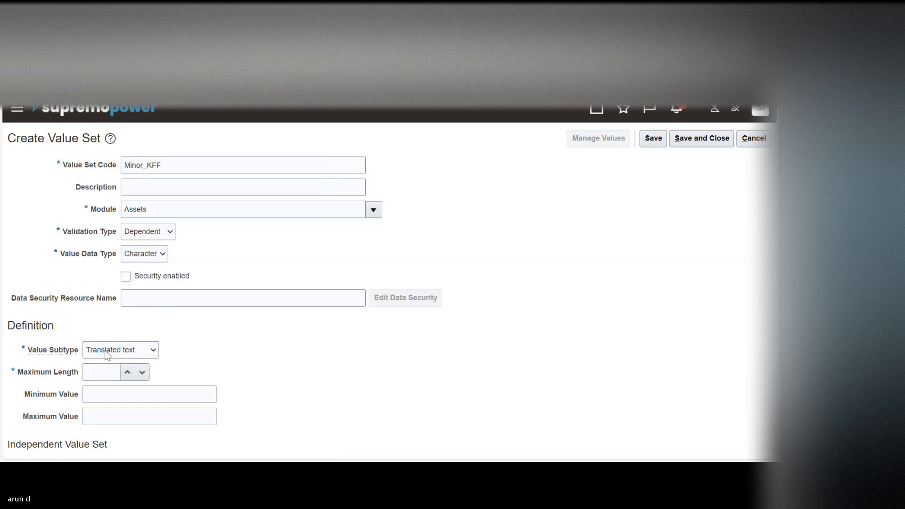
pyautogui.press('Up')
pyautogui.press('Return')
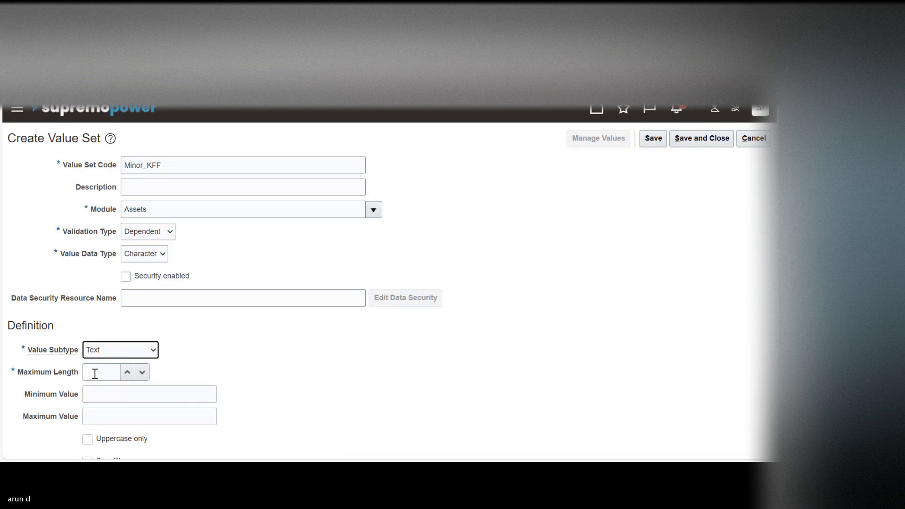
# Step: Set the Minor_KFF value set's maximum length to 30 and choose Major_KFF as its independent value set
pyautogui.click(95, 373)
pyautogui.press('Tab')
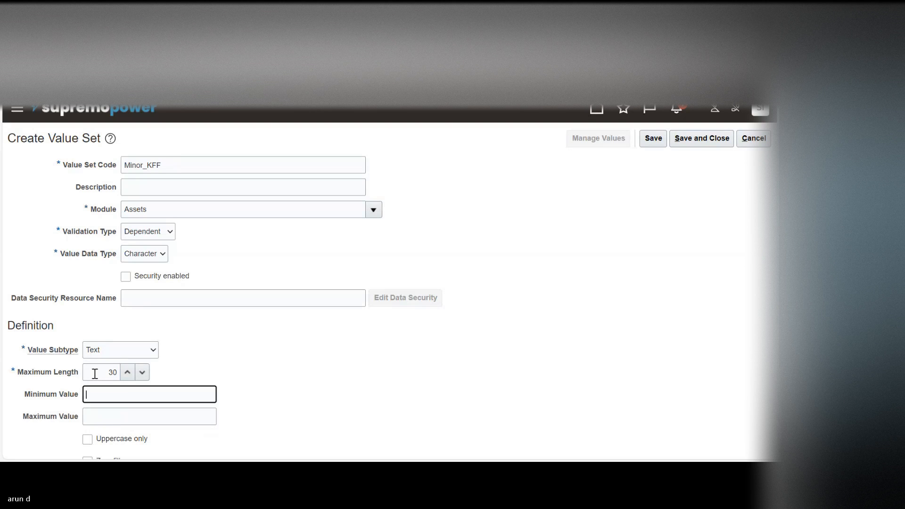
pyautogui.scroll(-2, 227, 387)
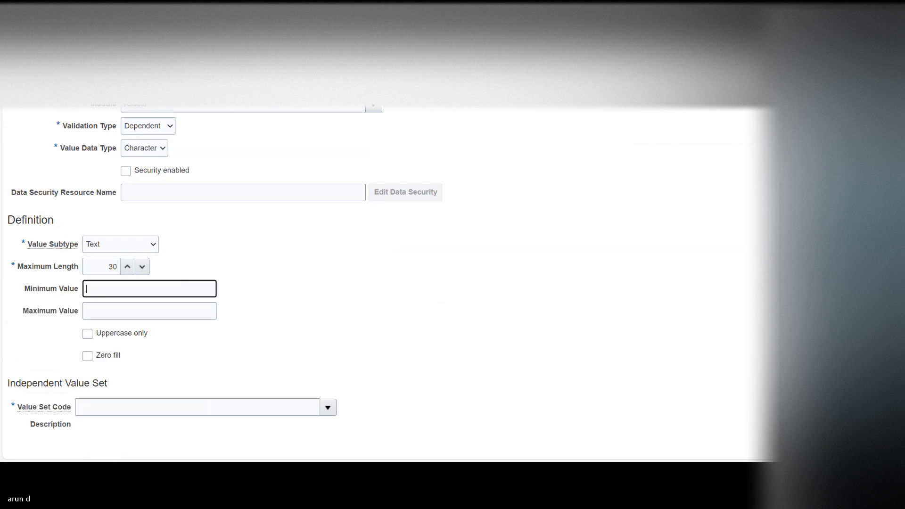
pyautogui.click(328, 408)
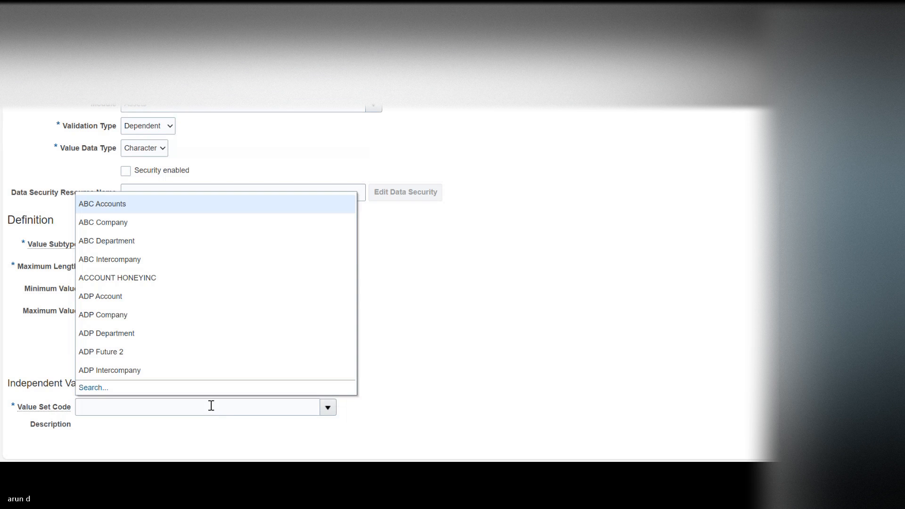
pyautogui.click(92, 387)
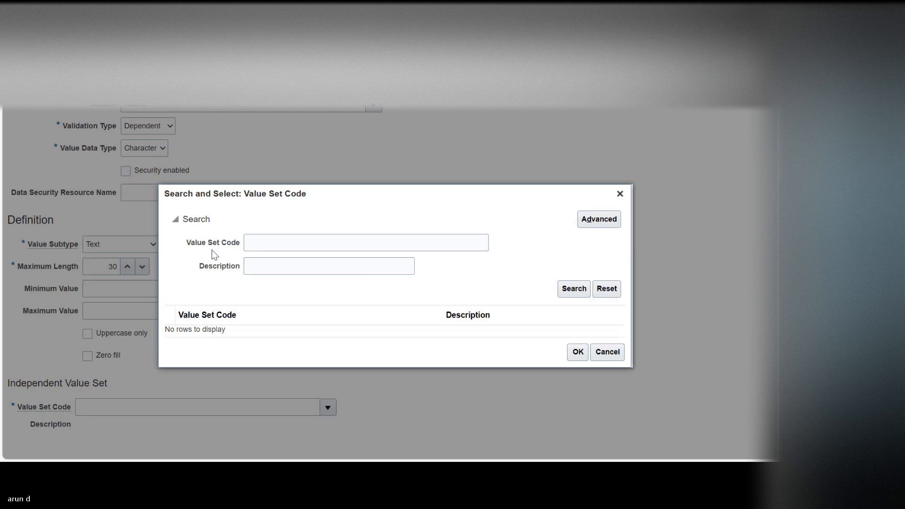
pyautogui.click(276, 244)
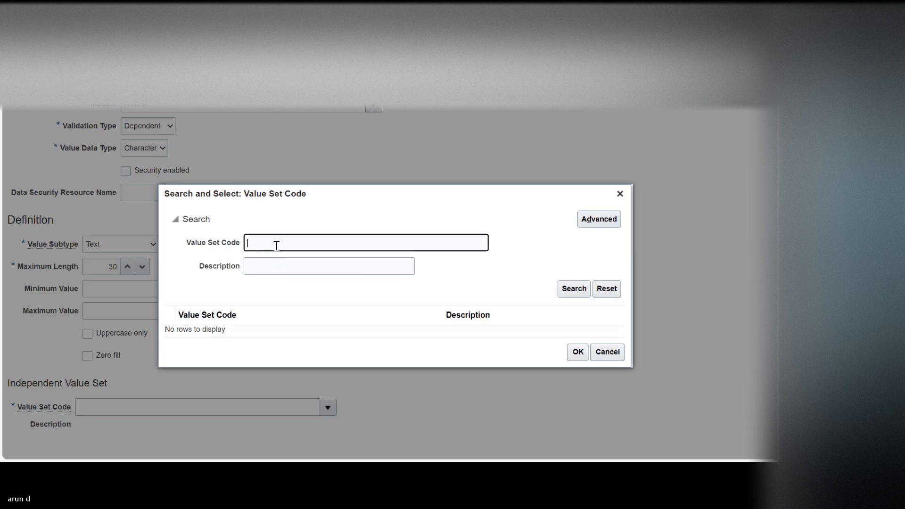
pyautogui.write('Majo')
pyautogui.press('Return')
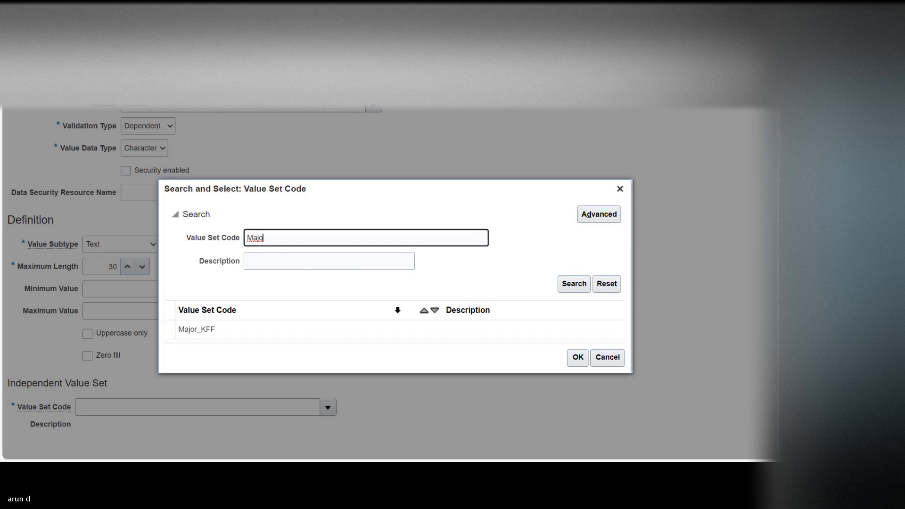
pyautogui.doubleClick(338, 331)
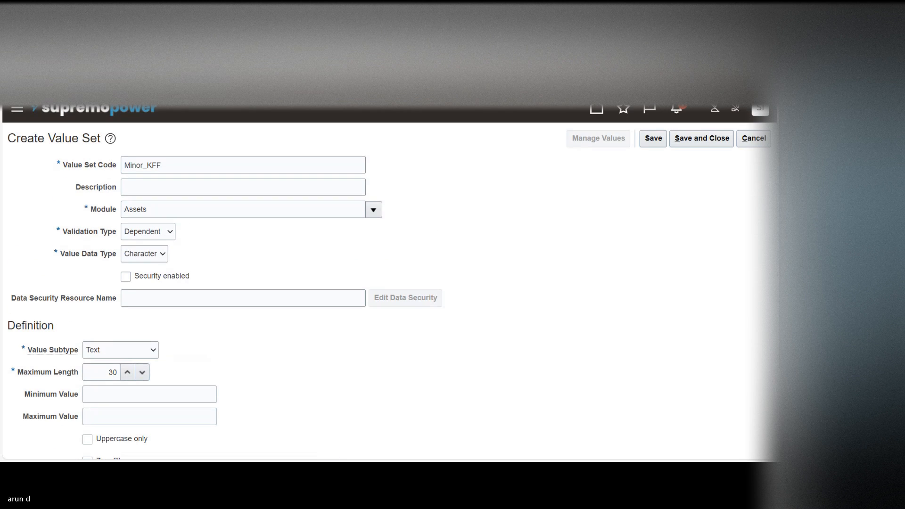
# Step: Save and close the Minor_KFF value set
pyautogui.scroll(2, 615, 216)
pyautogui.click(654, 139)
pyautogui.click(697, 138)
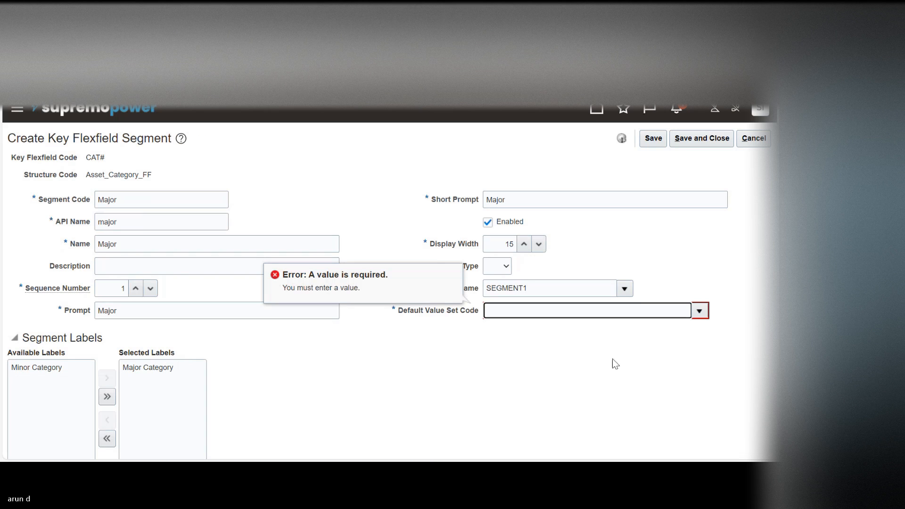
# Step: Assign Major_KFF as the default value set of the Major segment, then save and close the segment
pyautogui.click(700, 311)
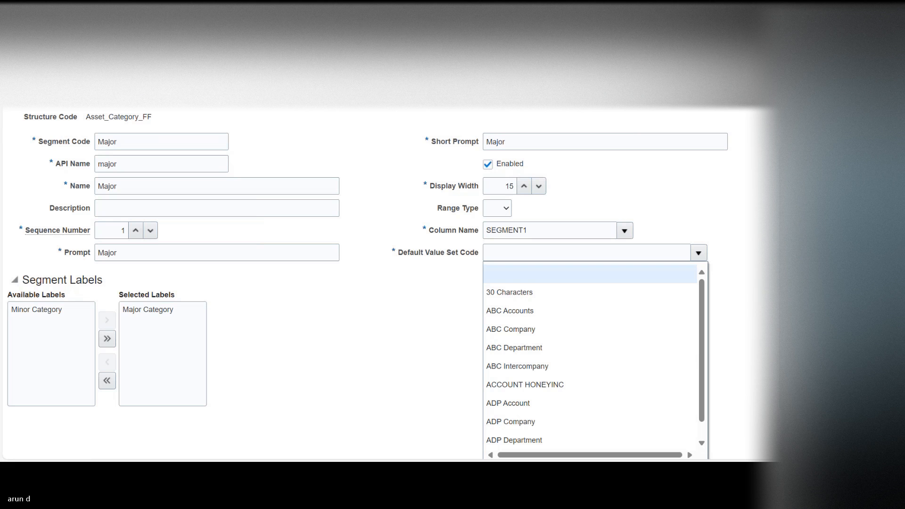
pyautogui.scroll(-1, 587, 445)
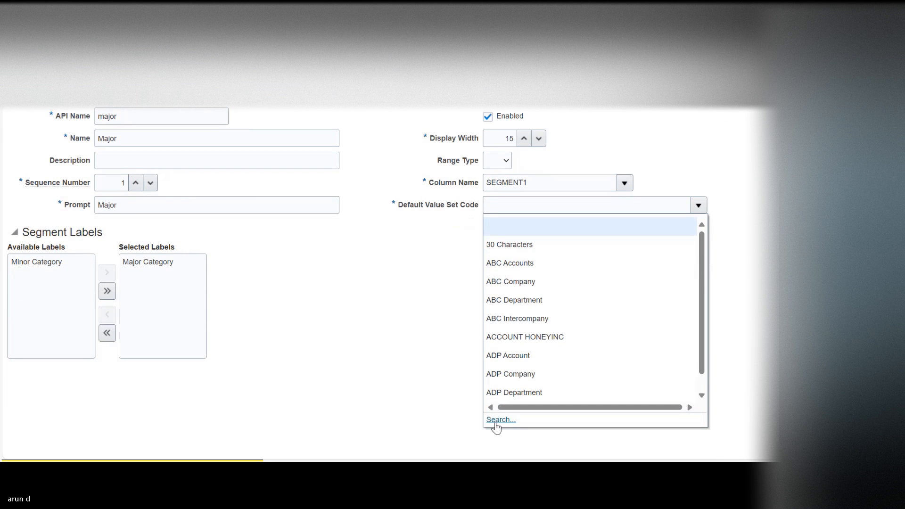
pyautogui.click(495, 420)
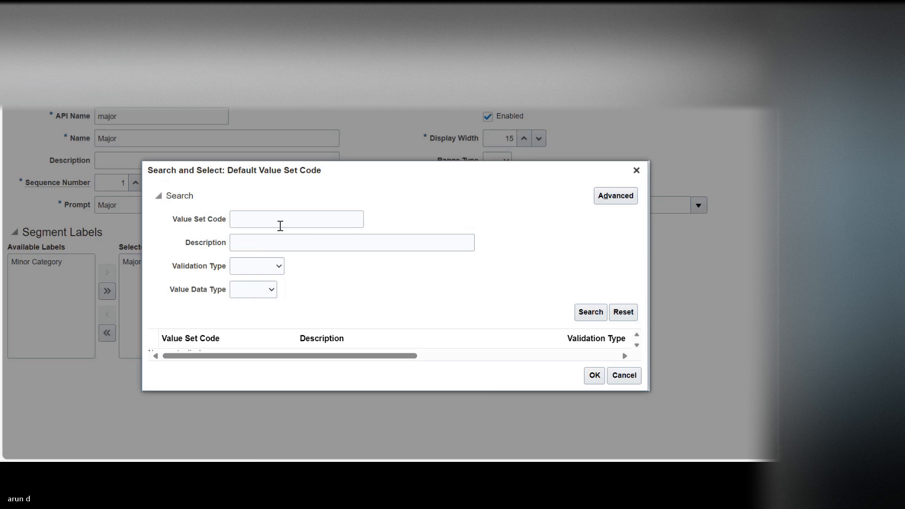
pyautogui.click(273, 219)
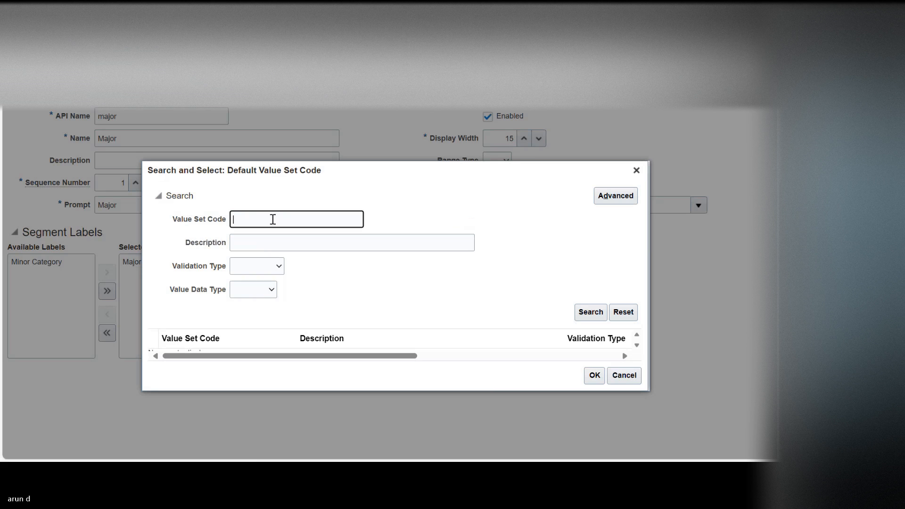
pyautogui.write('Major')
pyautogui.press('Return')
pyautogui.click(243, 348)
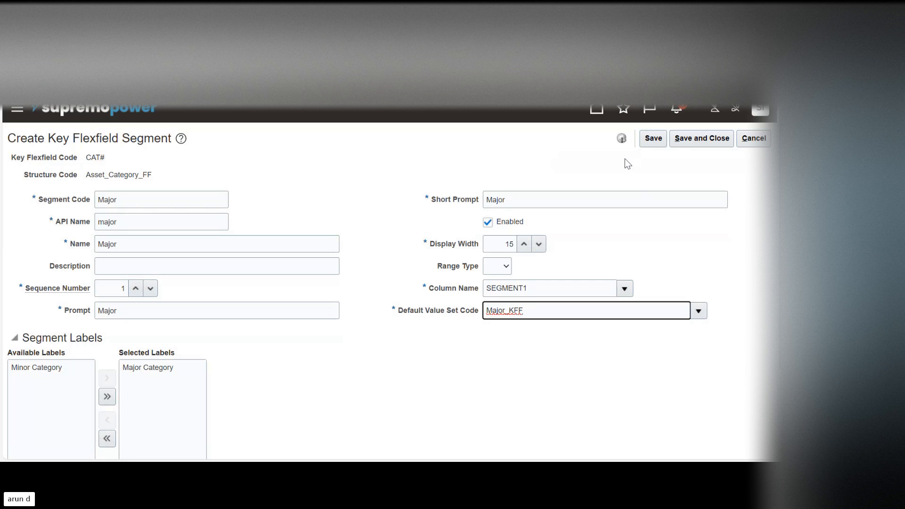
pyautogui.click(683, 138)
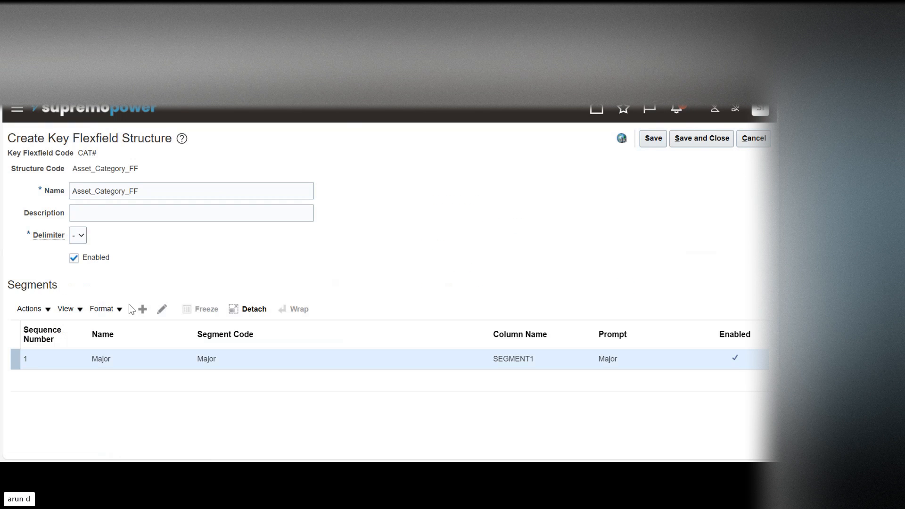
# Step: Add another segment to the Asset_Category_FF structure with Minor as its segment code and name
pyautogui.click(142, 309)
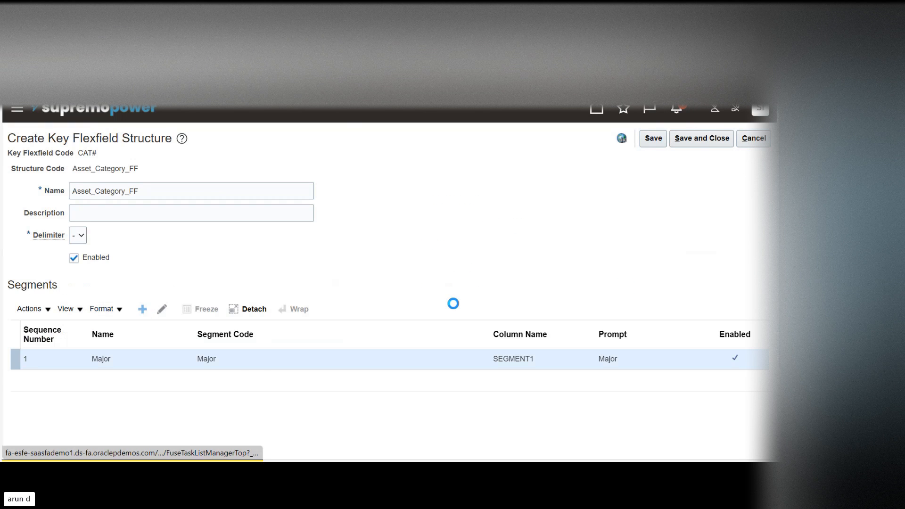
pyautogui.click(132, 202)
pyautogui.write('Mi')
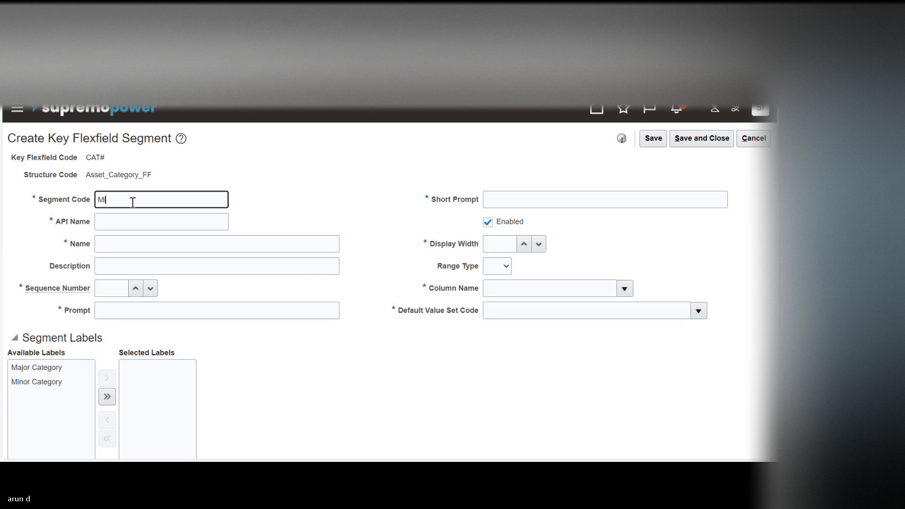
pyautogui.write('nor')
pyautogui.doubleClick(132, 202)
pyautogui.hotkey('ctrl', 'c')
pyautogui.press('Tab')
pyautogui.press('Tab')
pyautogui.hotkey('ctrl', 'v')
# Step: Give the Minor segment sequence number 2 and enter Minor as both its prompt and short prompt
pyautogui.press('Tab')
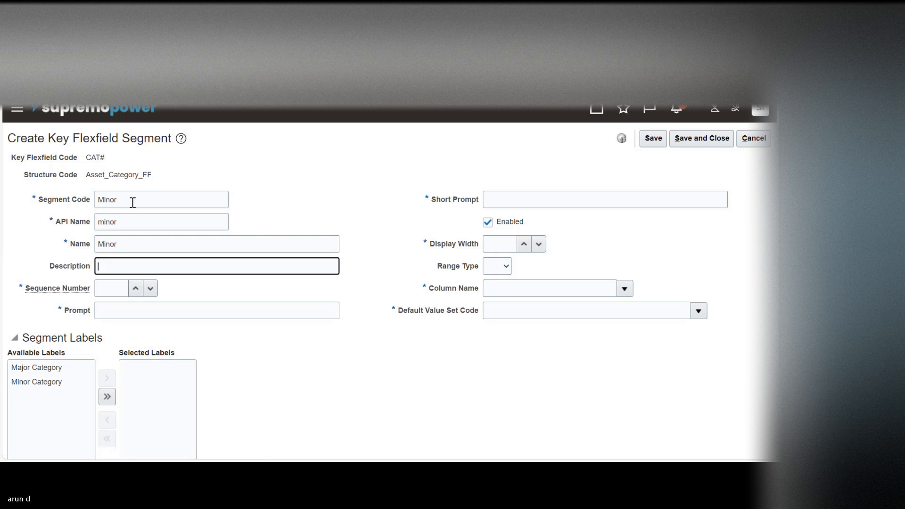
pyautogui.press('Tab')
pyautogui.press('Tab')
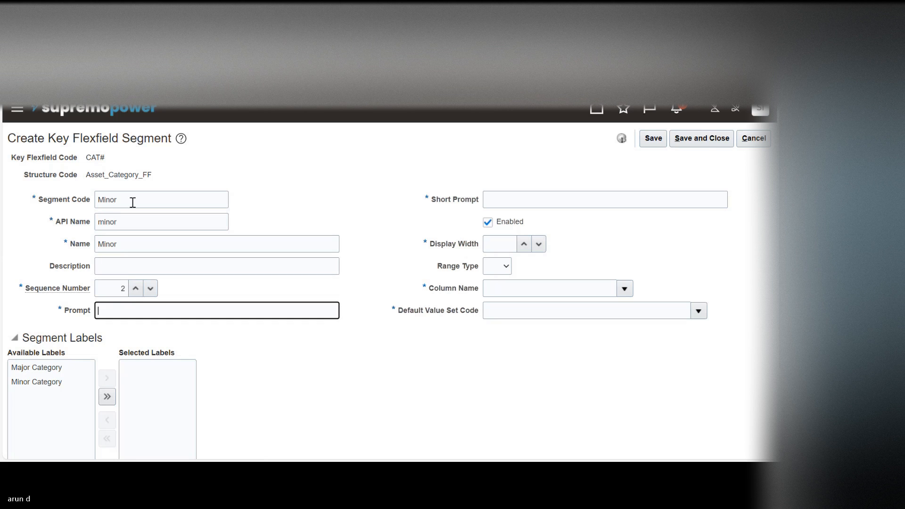
pyautogui.hotkey('ctrl', 'v')
# Step: Set the Minor segment's display width to 15 and its column name to SEGMENT2
pyautogui.press('Tab')
pyautogui.hotkey('ctrl', 'v')
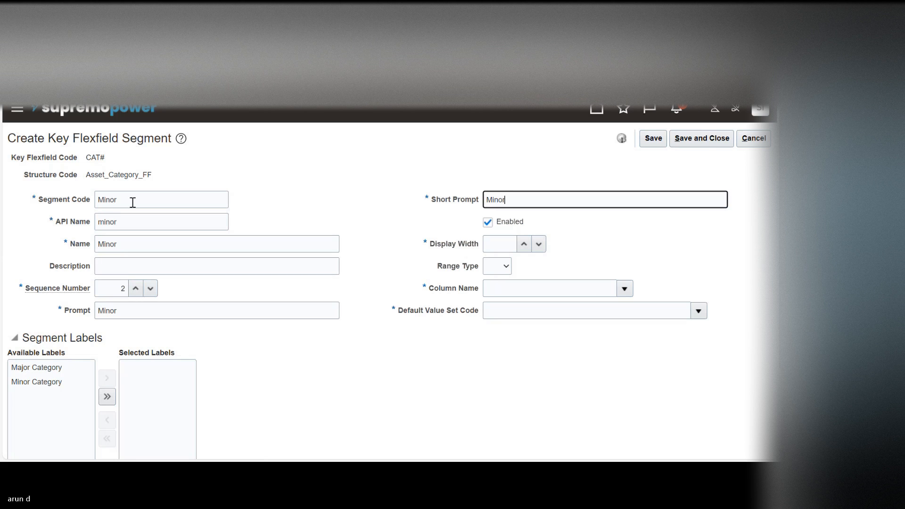
pyautogui.press('Tab')
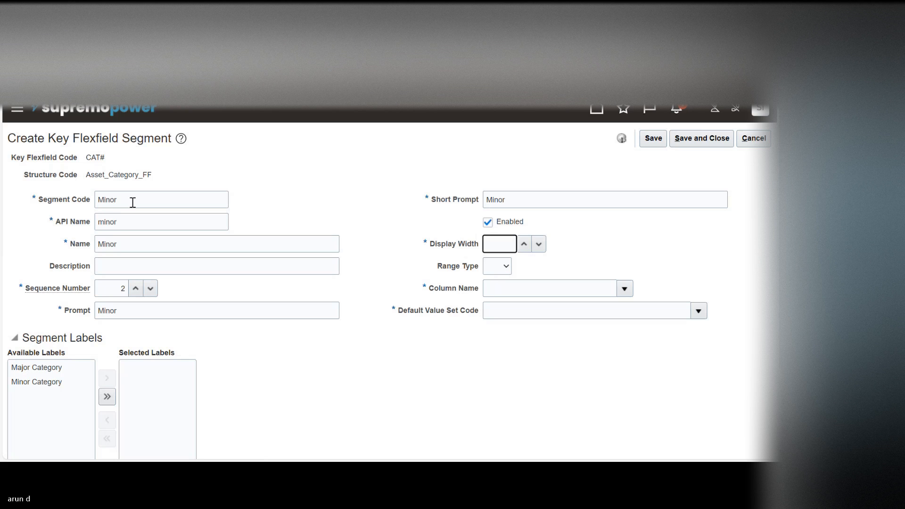
pyautogui.write('15')
pyautogui.press('Tab')
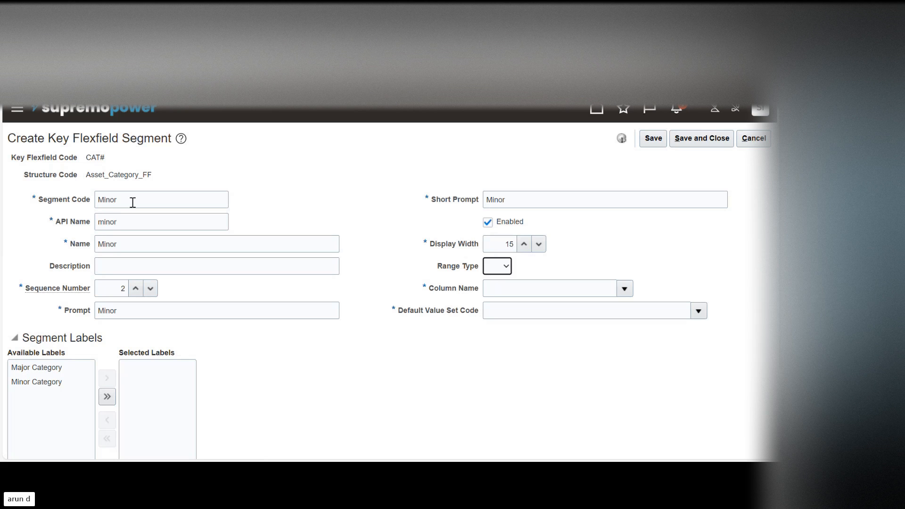
pyautogui.click(624, 288)
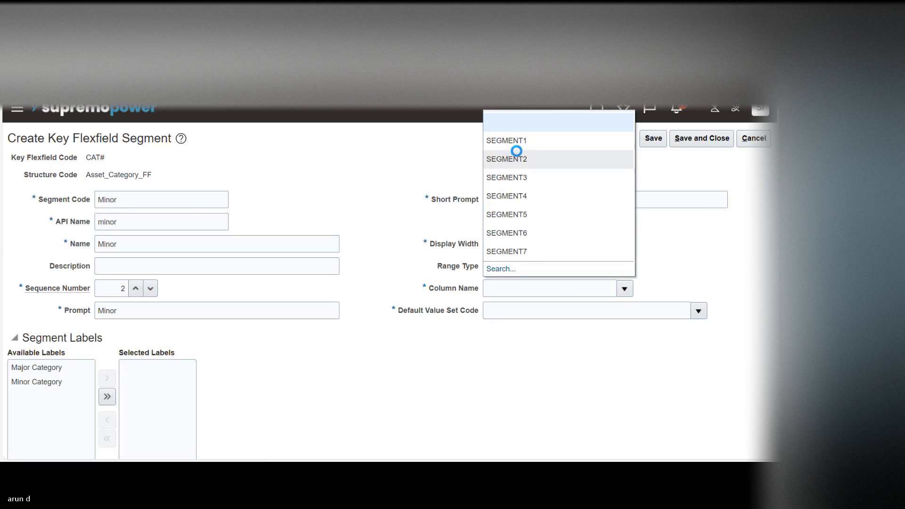
pyautogui.click(517, 161)
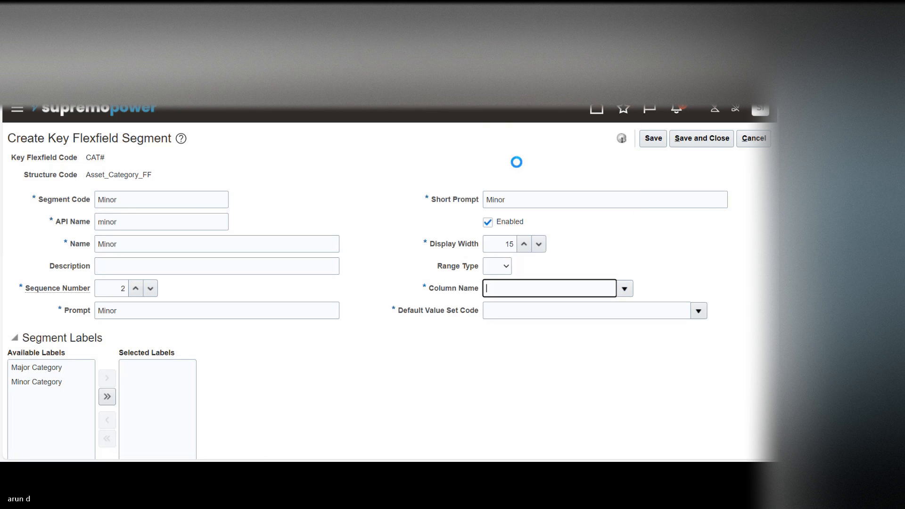
# Step: Find the Minor_KFF value set and assign it as the Minor segment's default value set
pyautogui.click(700, 316)
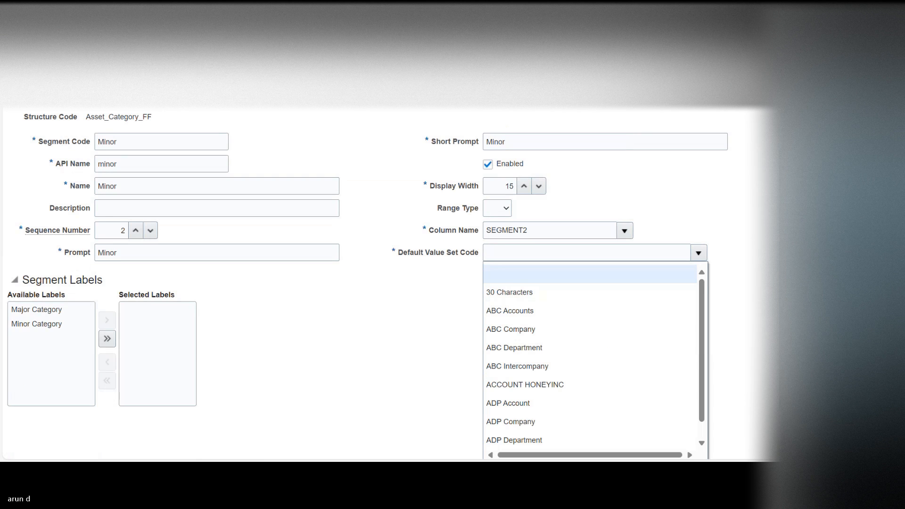
pyautogui.click(507, 421)
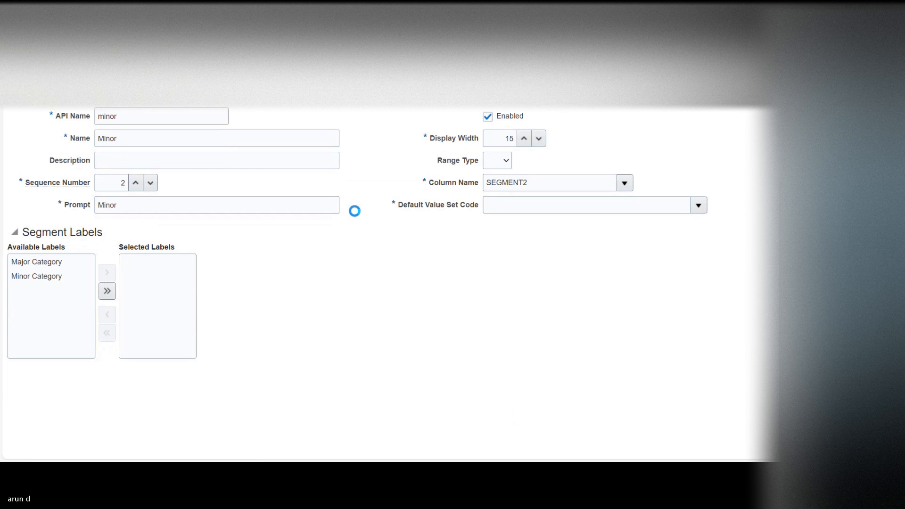
pyautogui.click(283, 226)
pyautogui.write('M')
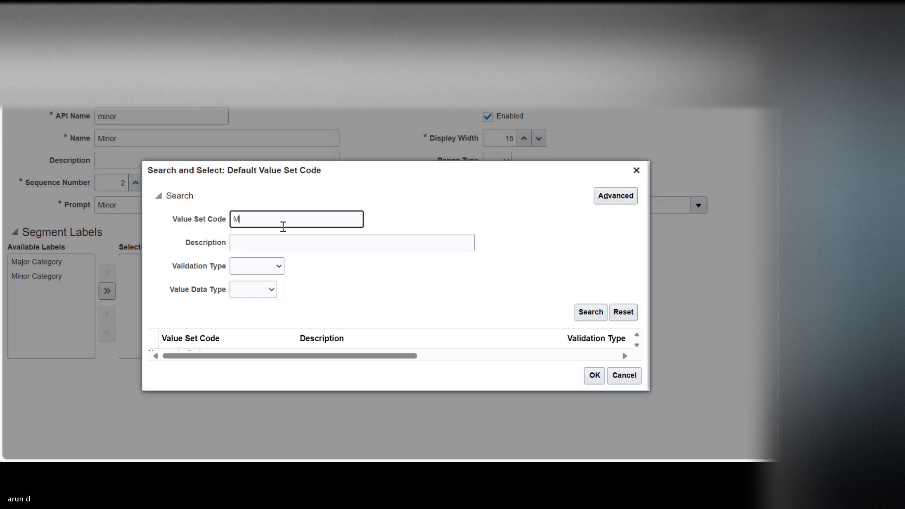
pyautogui.write('ino')
pyautogui.press('Return')
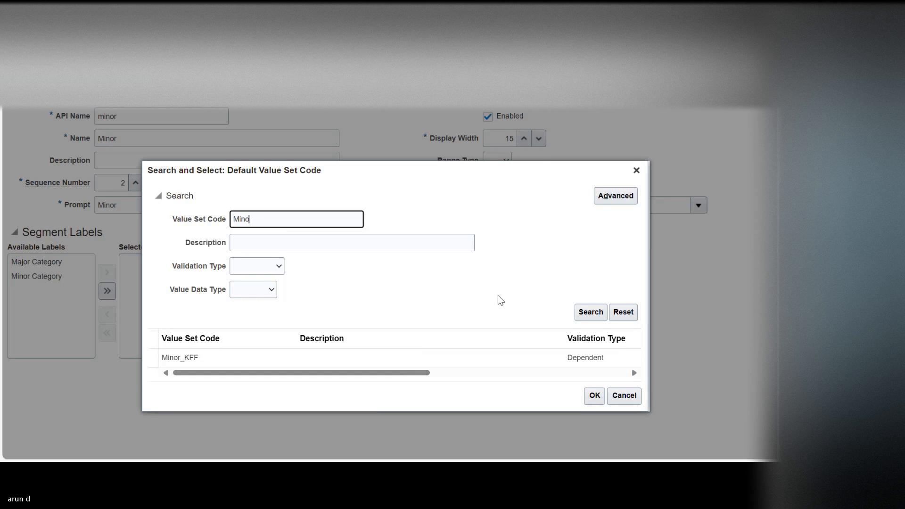
pyautogui.click(280, 349)
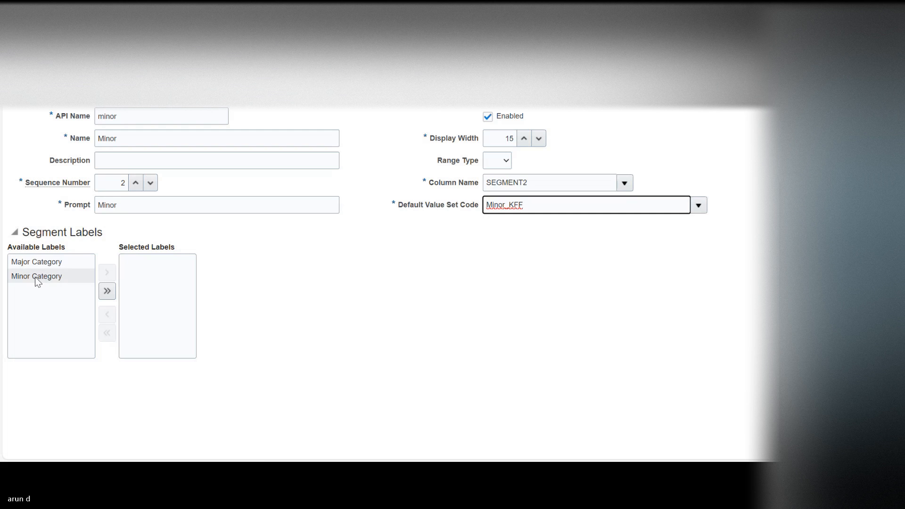
# Step: Assign the Minor Category label to the Minor segment, then save and close the segment and its structure
pyautogui.click(36, 276)
pyautogui.click(108, 273)
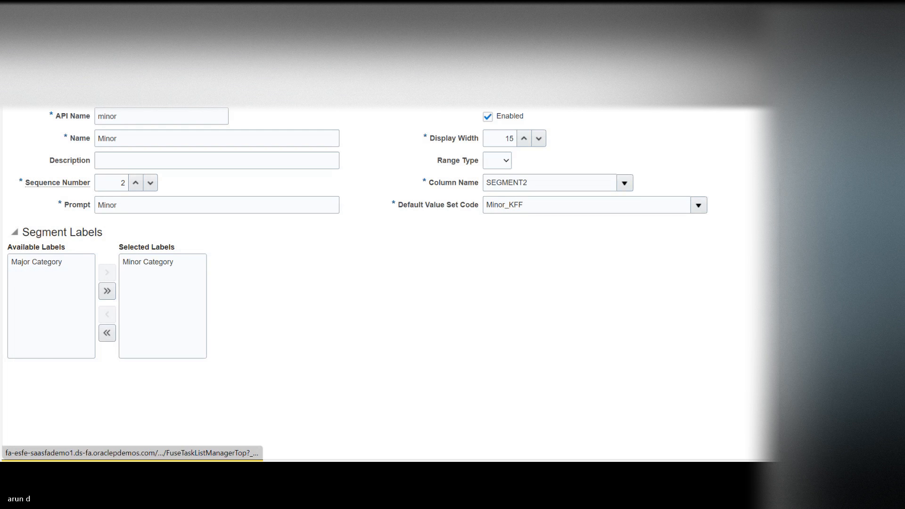
pyautogui.scroll(2, 658, 171)
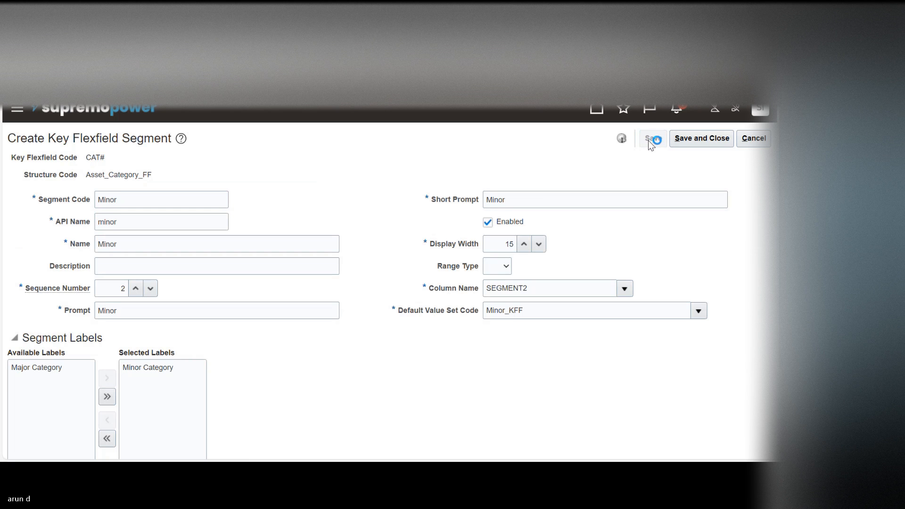
pyautogui.click(714, 138)
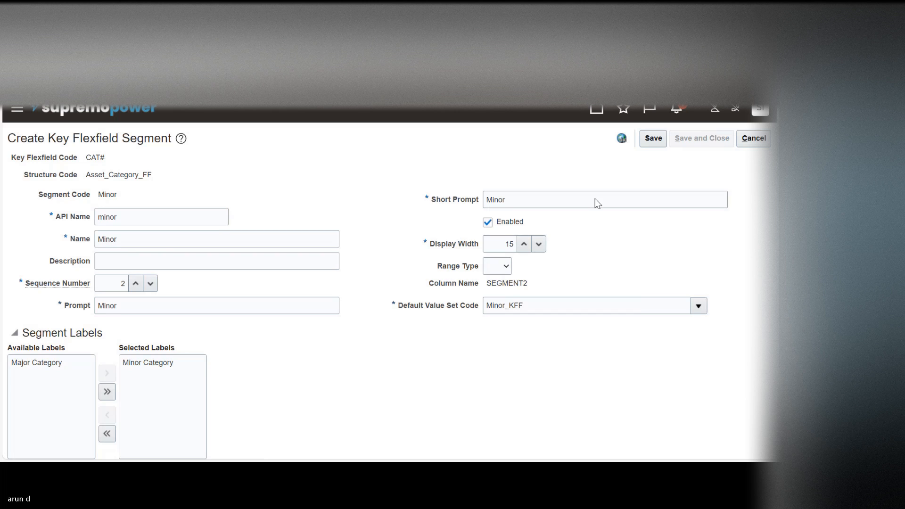
pyautogui.click(694, 138)
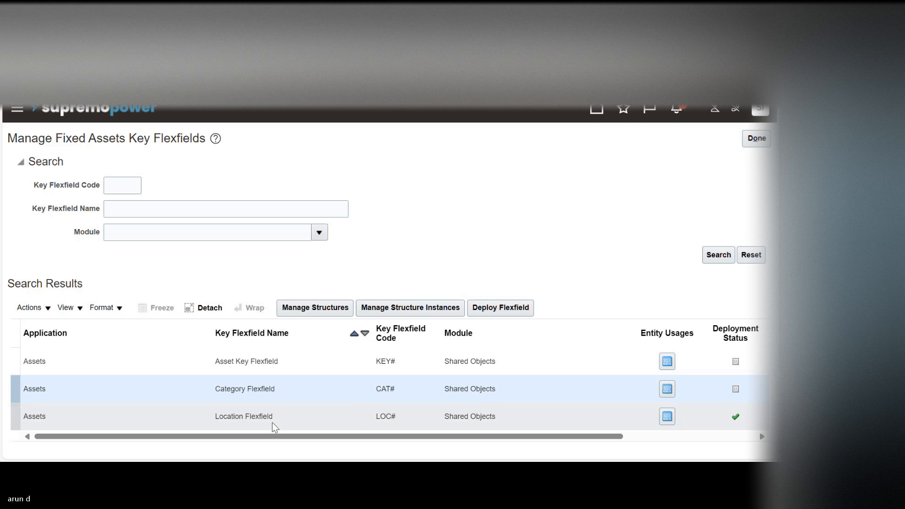
# Step: Open the structure instances of the Category Flexfield and start creating a new instance
pyautogui.click(194, 418)
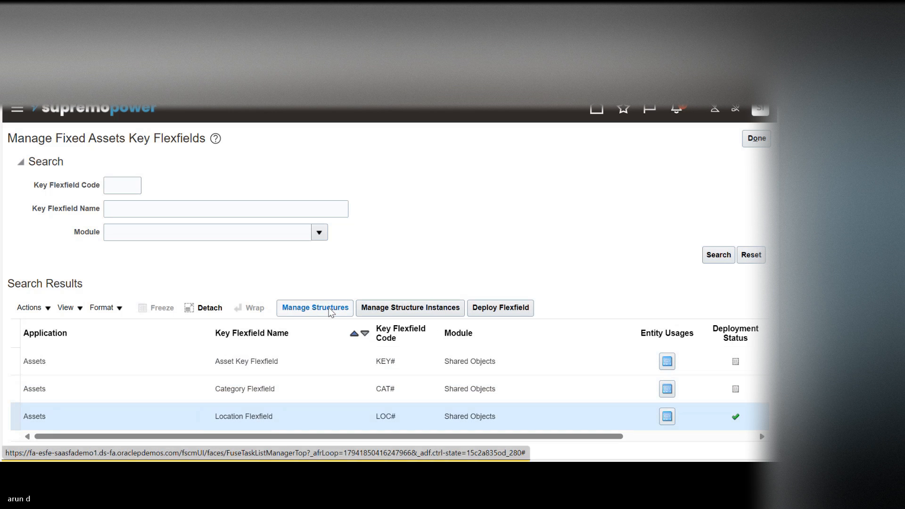
pyautogui.click(313, 392)
pyautogui.click(398, 309)
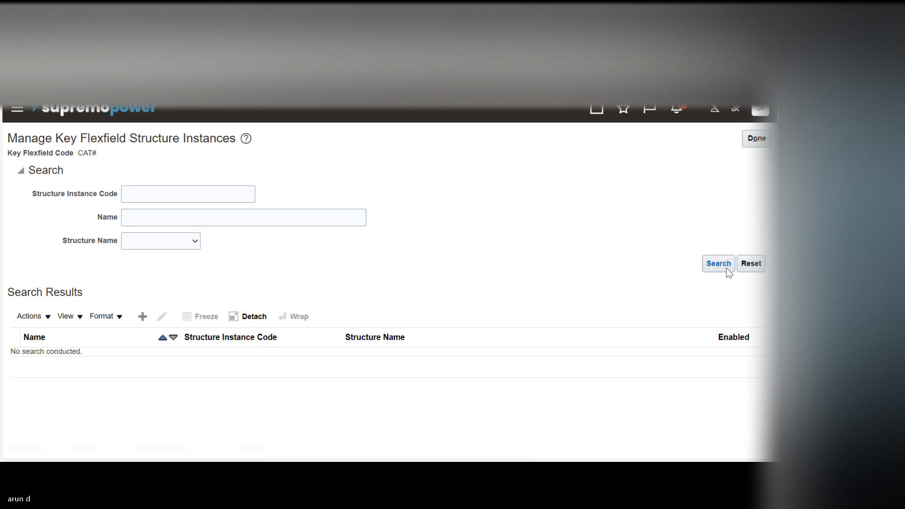
pyautogui.click(725, 270)
pyautogui.click(144, 315)
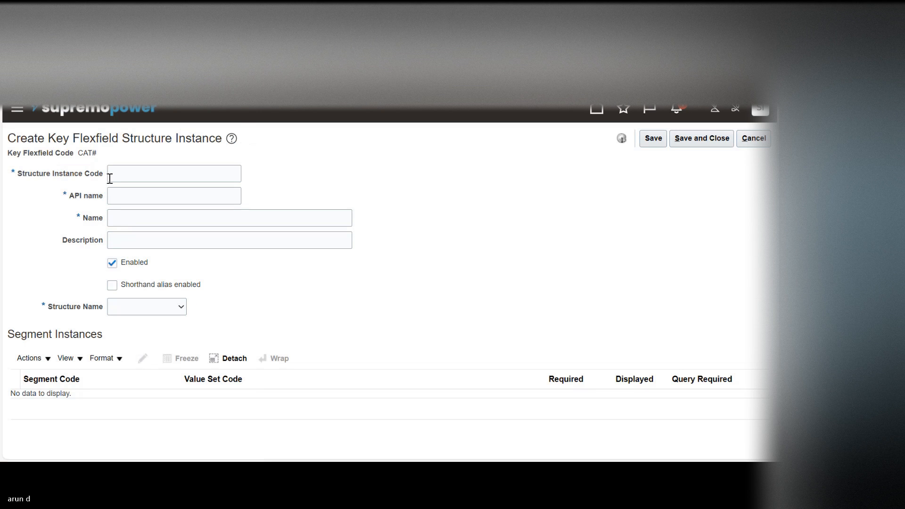
# Step: Enter Minor_KFF as the structure instance code and name, and select Asset_Category_FF as its structure
pyautogui.click(136, 173)
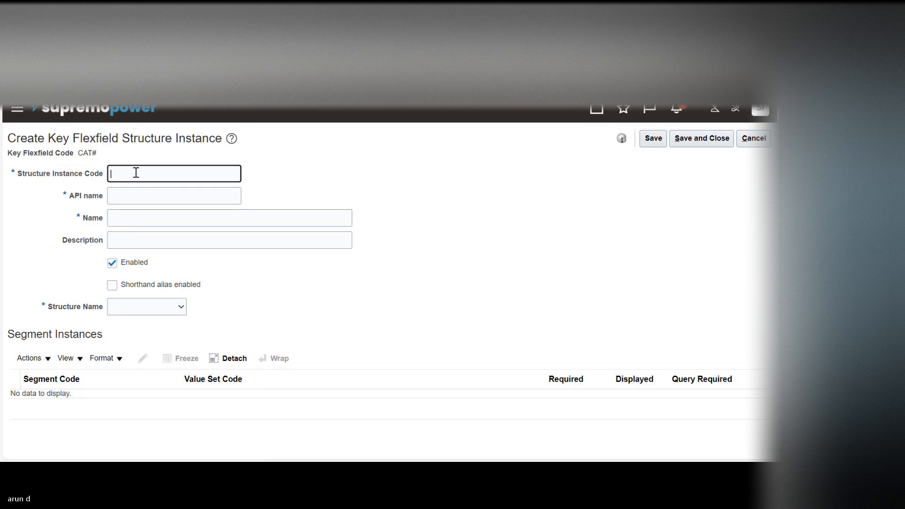
pyautogui.write('Minor_KFF')
pyautogui.press('Tab')
pyautogui.press('Tab')
pyautogui.write('Minor')
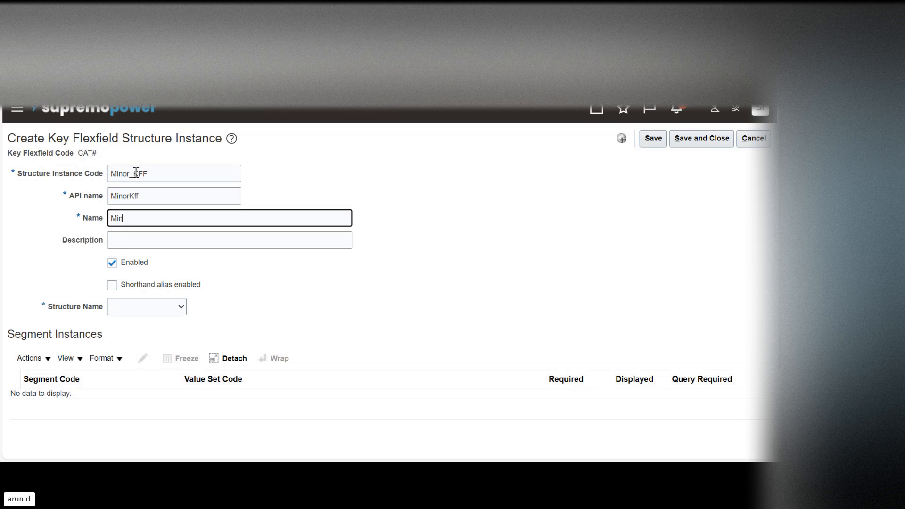
pyautogui.write('_KFF')
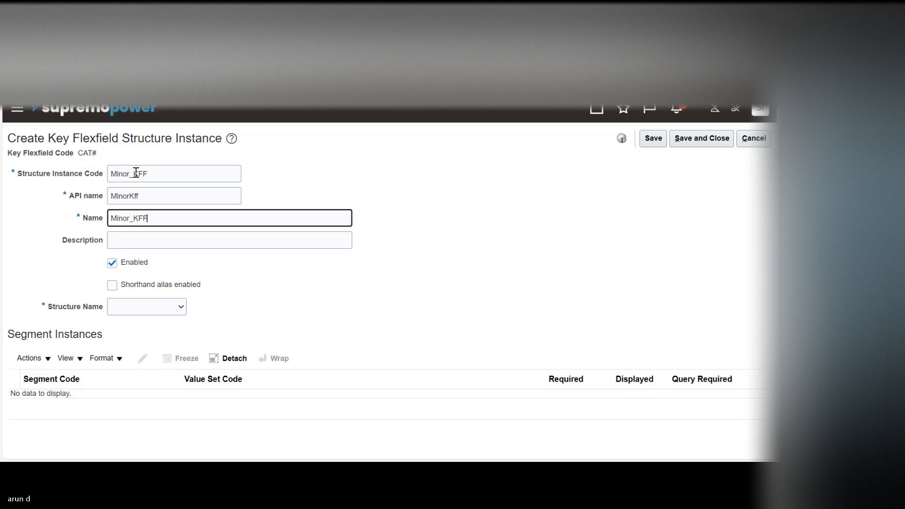
pyautogui.press('Tab')
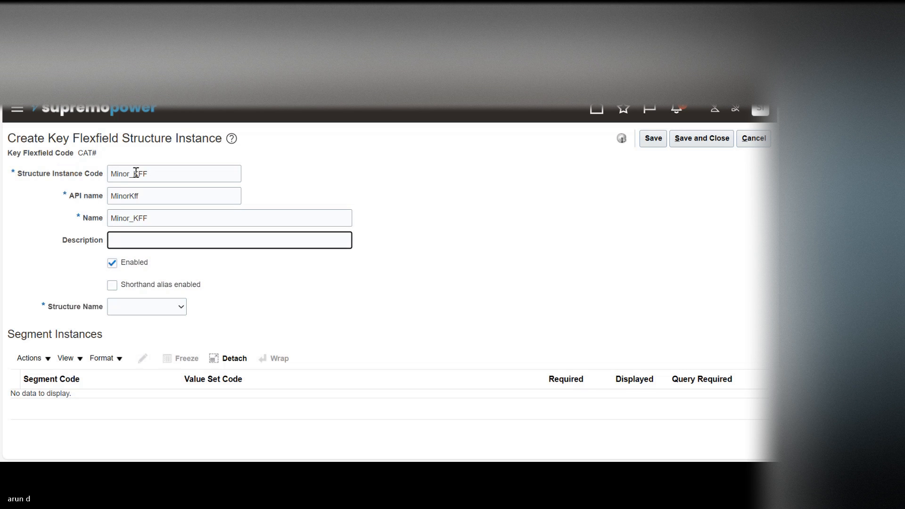
pyautogui.click(141, 308)
pyautogui.click(141, 308)
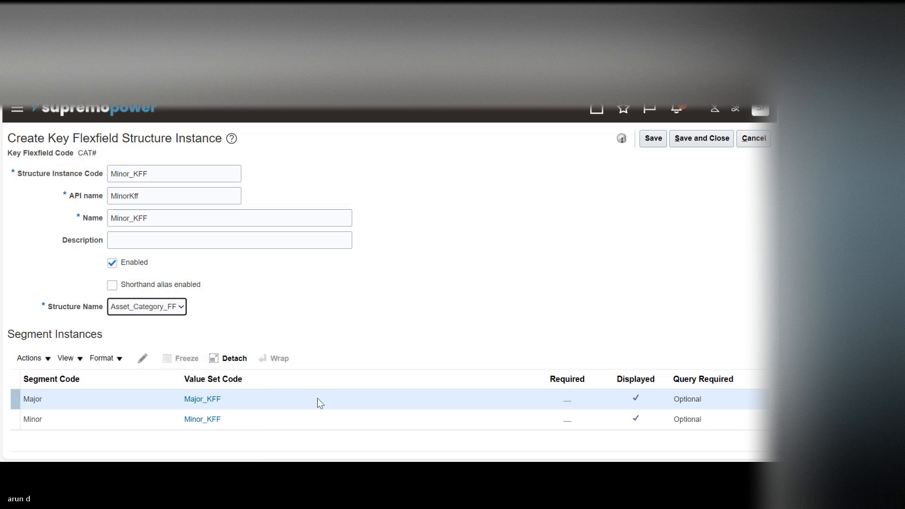
# Step: Mark both the Major and Minor segment instances as required
pyautogui.click(144, 360)
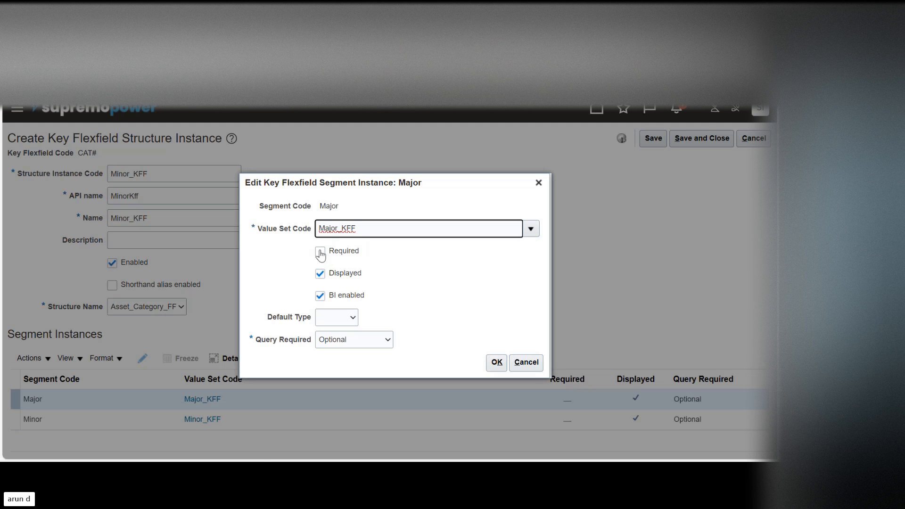
pyautogui.click(320, 251)
pyautogui.click(488, 362)
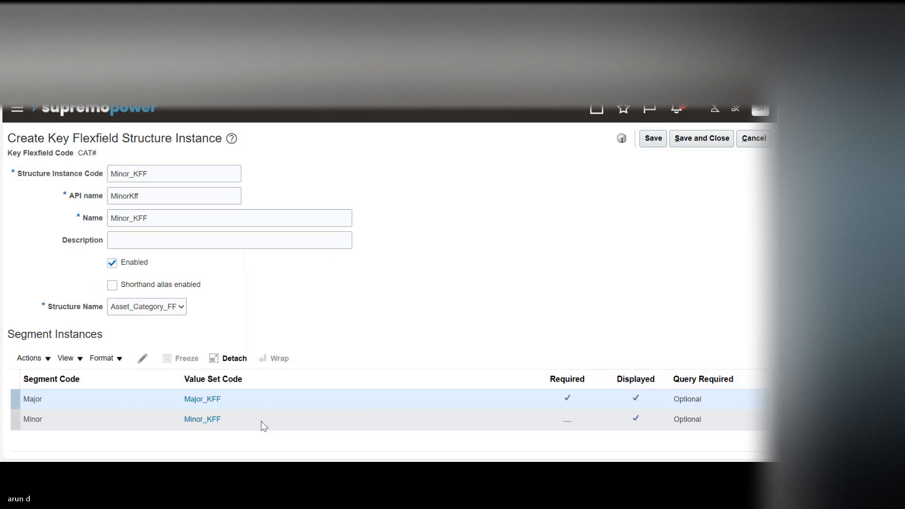
pyautogui.click(254, 422)
pyautogui.click(140, 365)
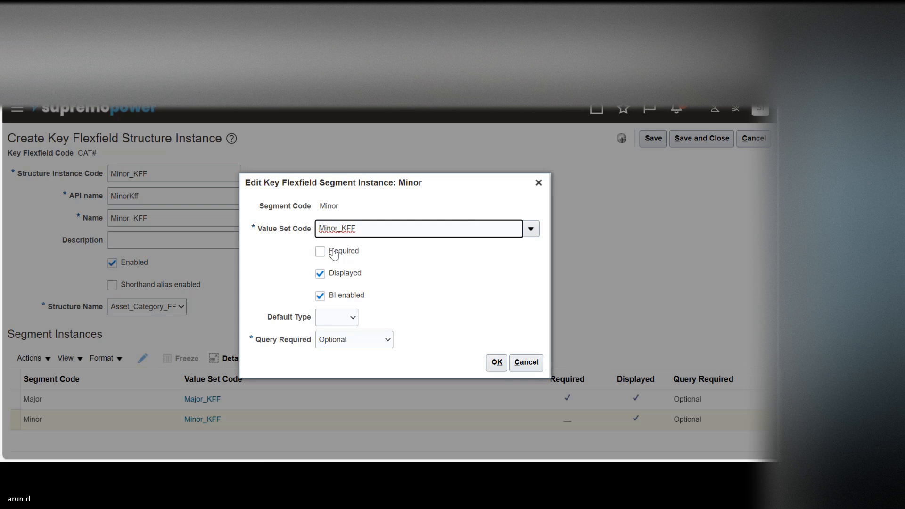
pyautogui.click(321, 252)
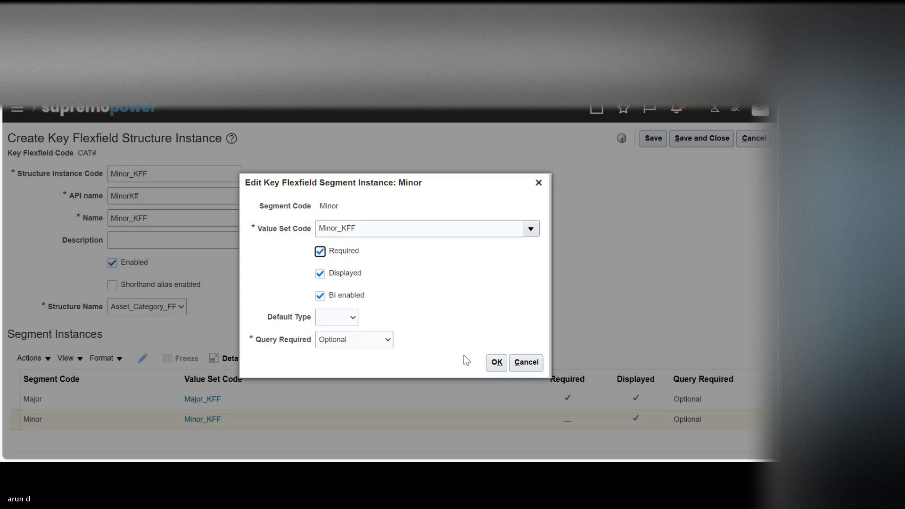
pyautogui.click(497, 365)
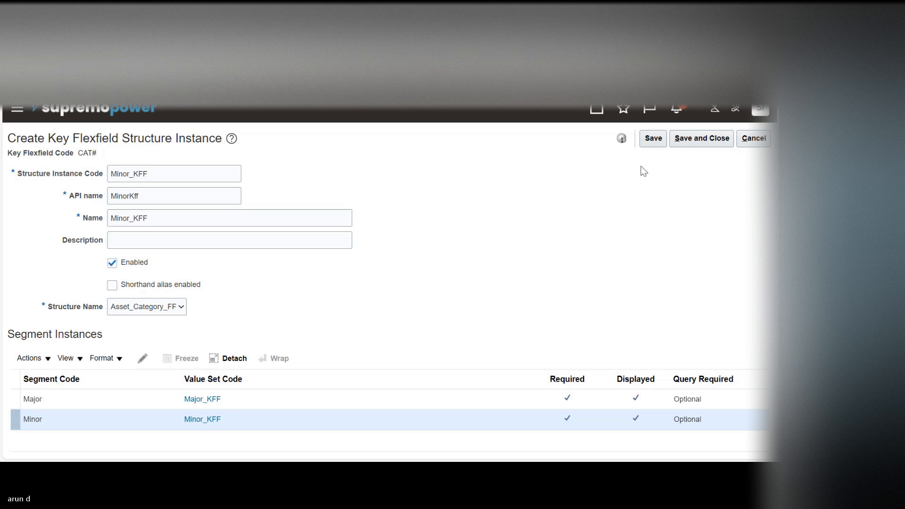
# Step: Save and close the Minor_KFF structure instance, then return to the list of Fixed Assets key flexfields
pyautogui.click(655, 139)
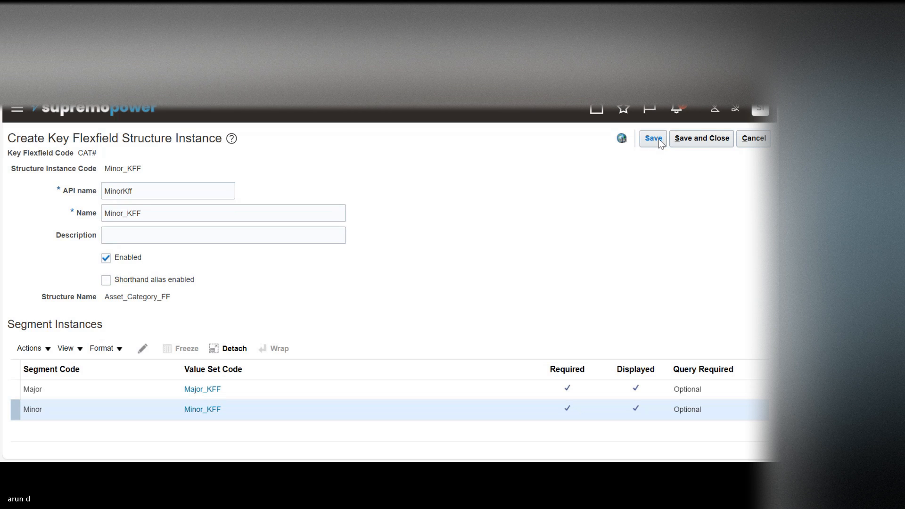
pyautogui.click(698, 139)
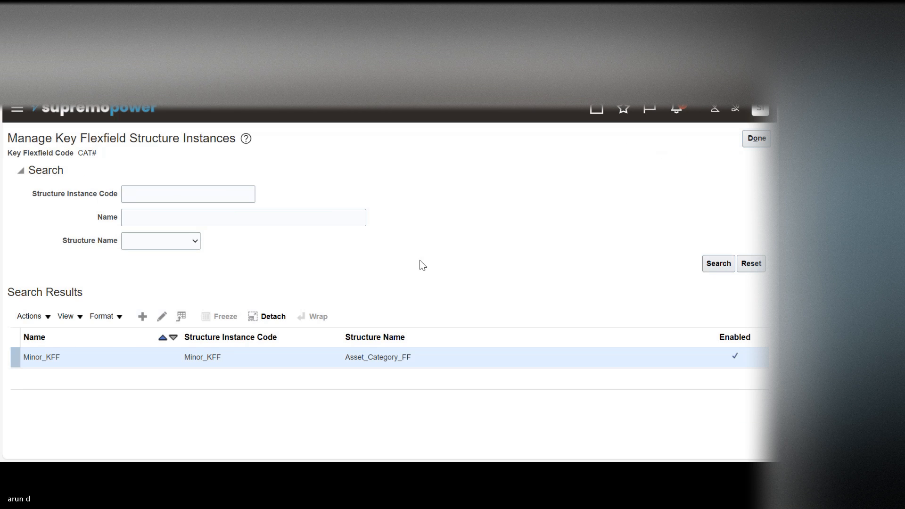
pyautogui.click(757, 136)
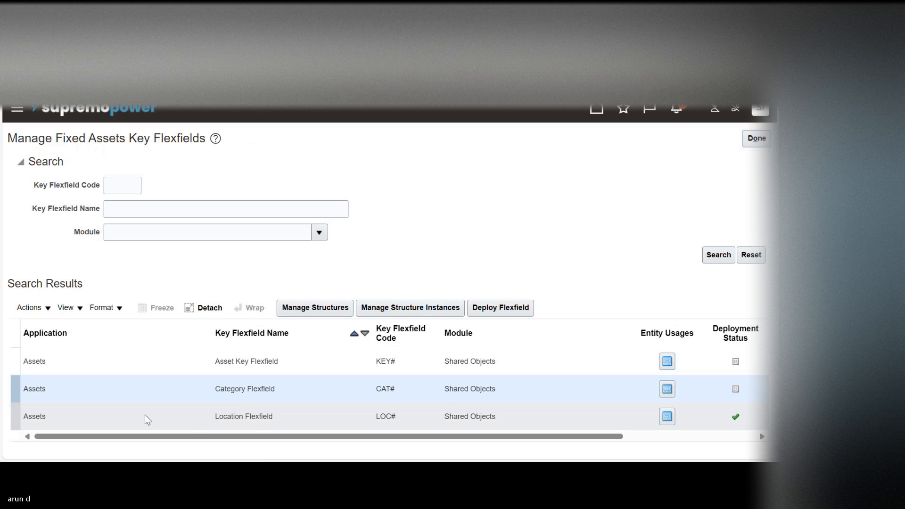
# Step: Start a new structure for the Location Flexfield with the structure code Location_FF
pyautogui.click(146, 418)
pyautogui.click(316, 309)
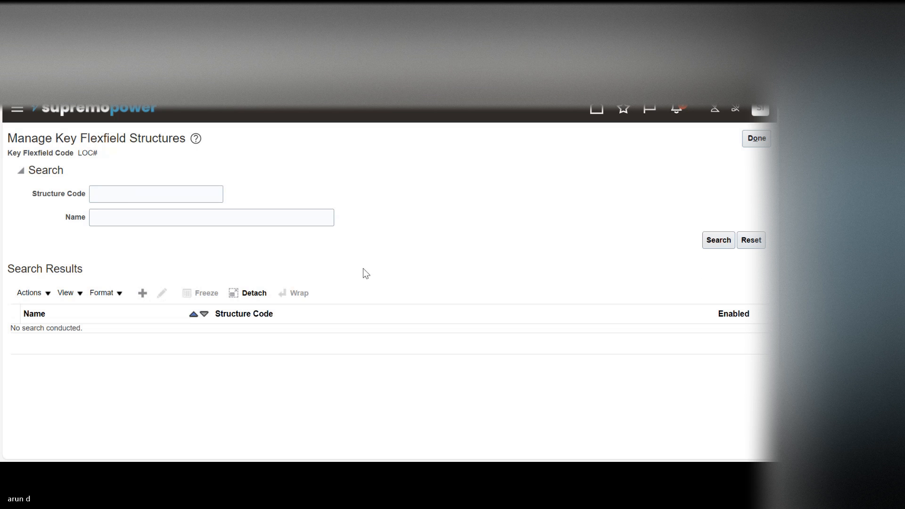
pyautogui.click(142, 293)
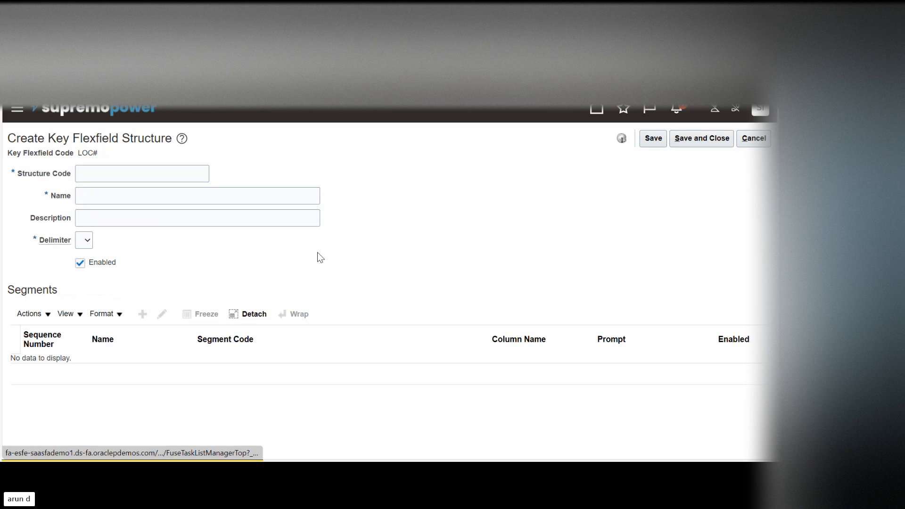
pyautogui.click(107, 174)
pyautogui.write('Loca')
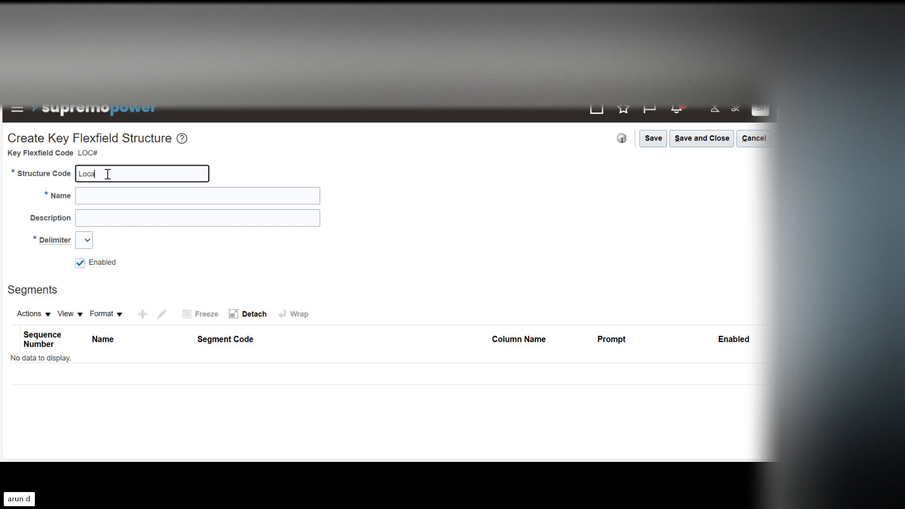
pyautogui.write('tion_FF')
pyautogui.press('Tab')
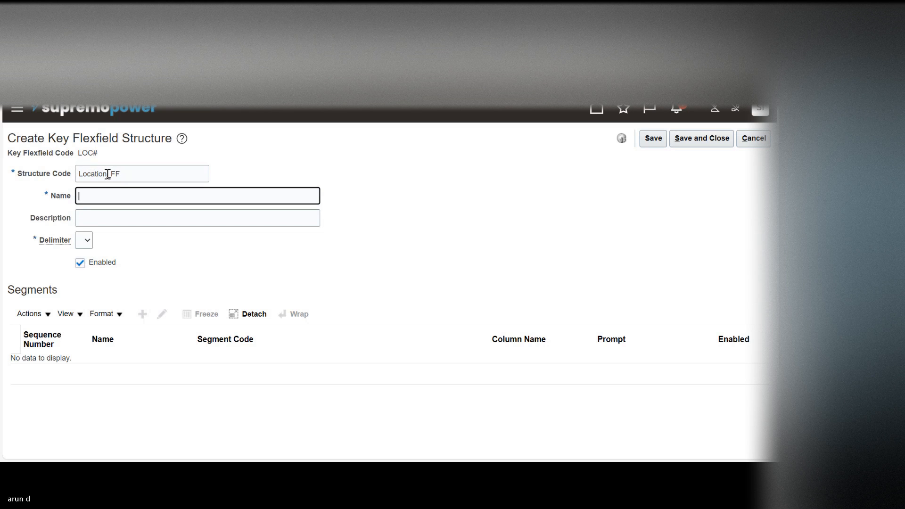
# Step: Name the structure Location_FF, set its delimiter to a hyphen, and save it
pyautogui.doubleClick(108, 174)
pyautogui.hotkey('ctrl', 'c')
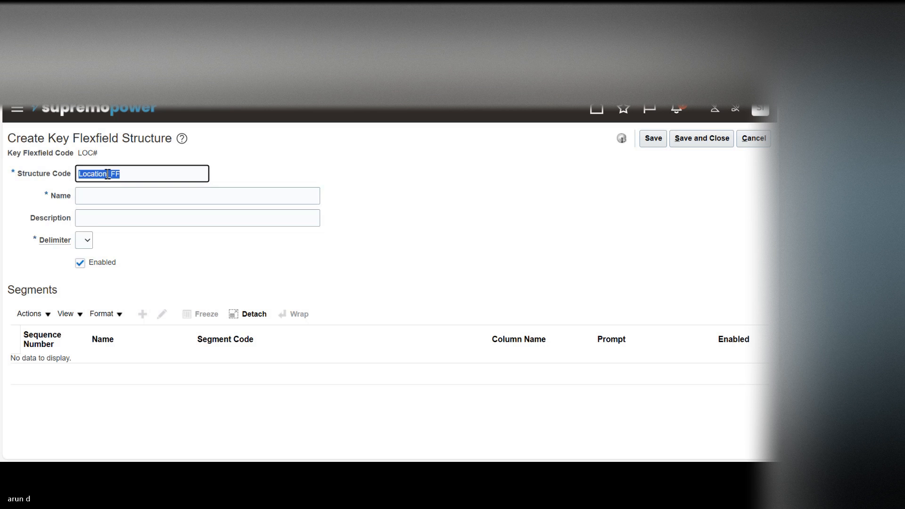
pyautogui.press('Tab')
pyautogui.hotkey('ctrl', 'v')
pyautogui.press('Tab')
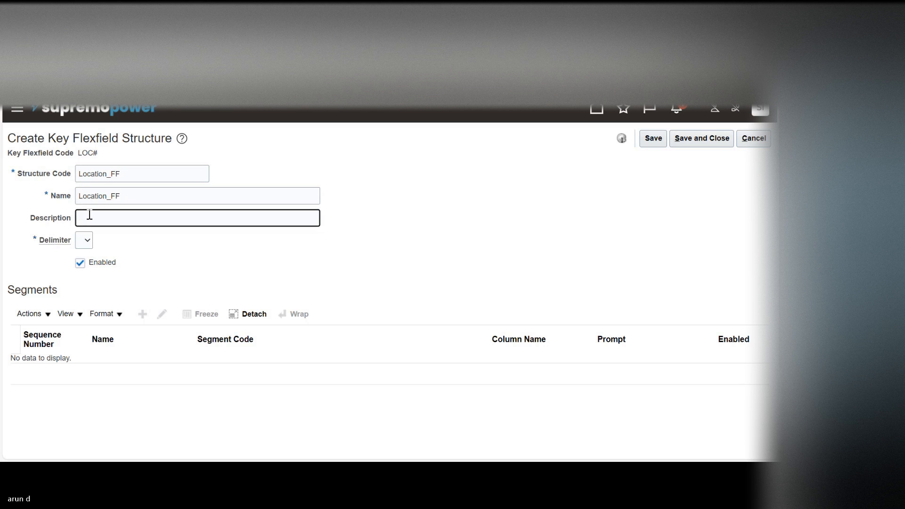
pyautogui.click(89, 245)
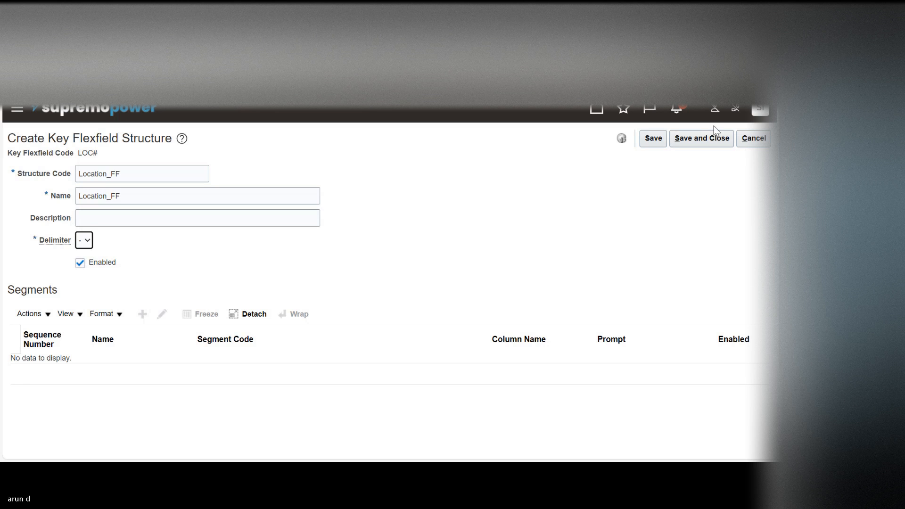
pyautogui.click(659, 137)
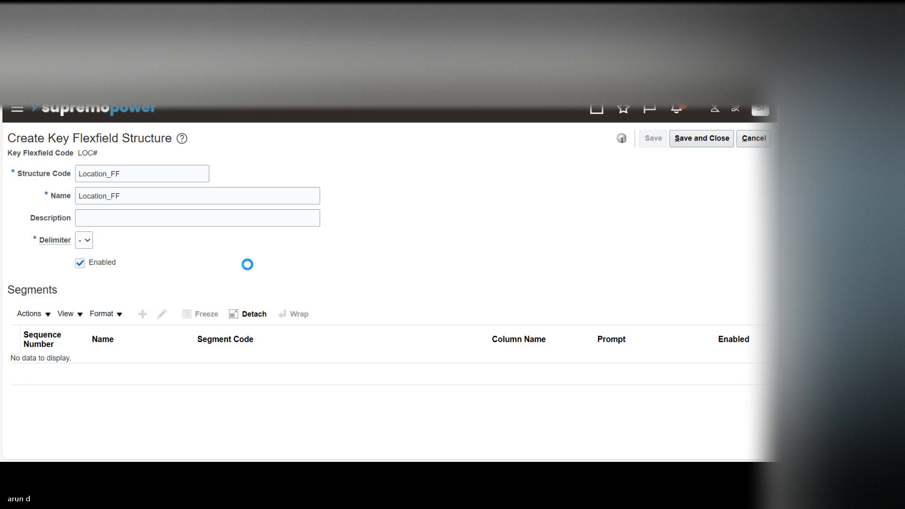
# Step: Add a segment to the Location_FF structure with City as its segment code and name
pyautogui.click(144, 312)
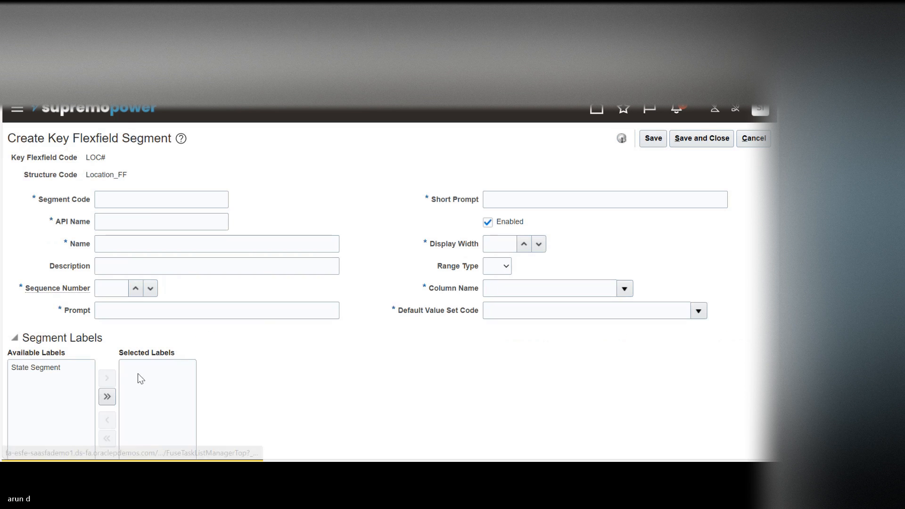
pyautogui.click(136, 203)
pyautogui.write('City')
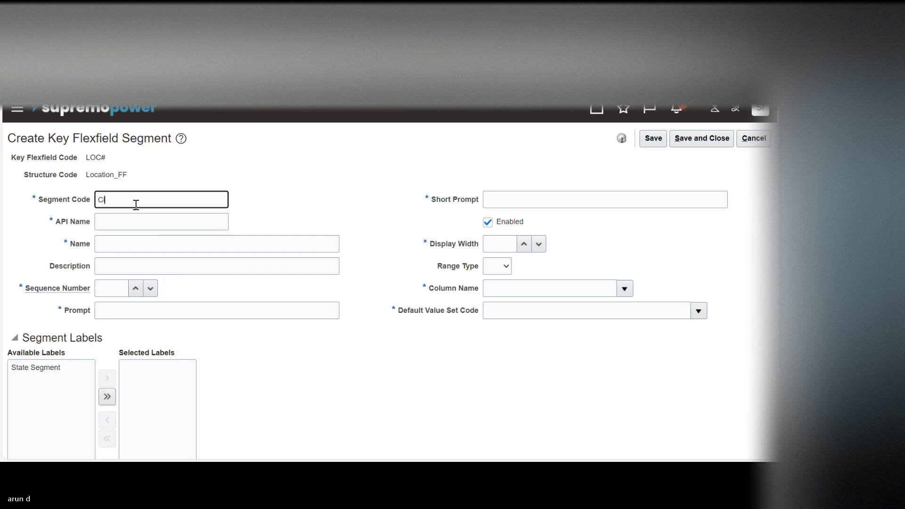
pyautogui.press('Tab')
pyautogui.press('Tab')
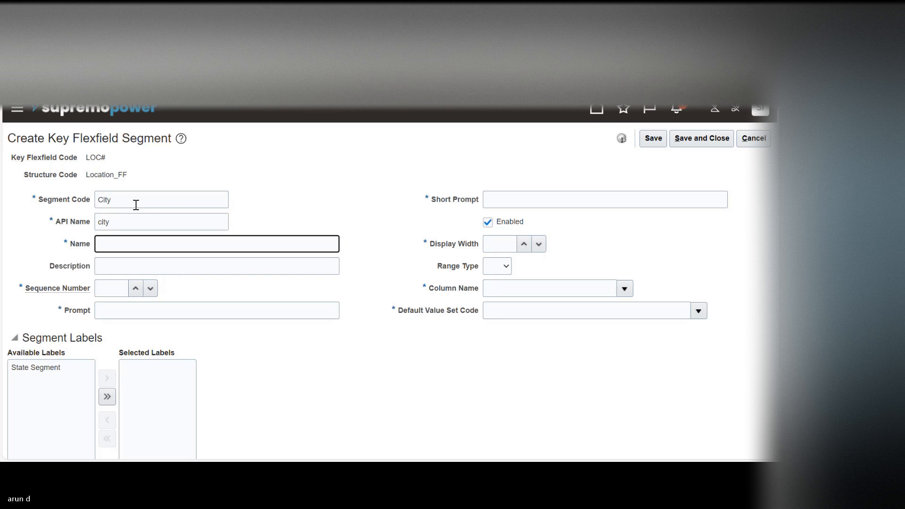
pyautogui.write('City')
# Step: Give the City segment sequence number 1 and enter City as both its prompt and short prompt
pyautogui.press('Tab')
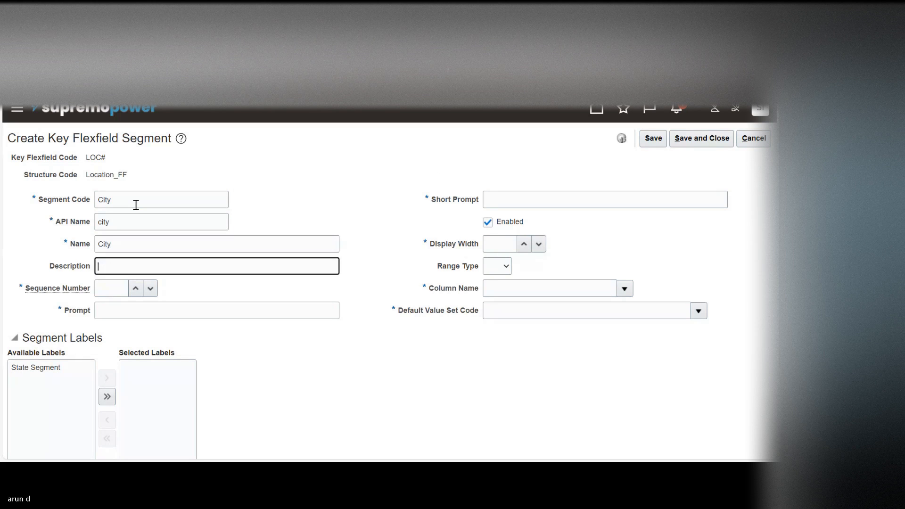
pyautogui.press('Tab')
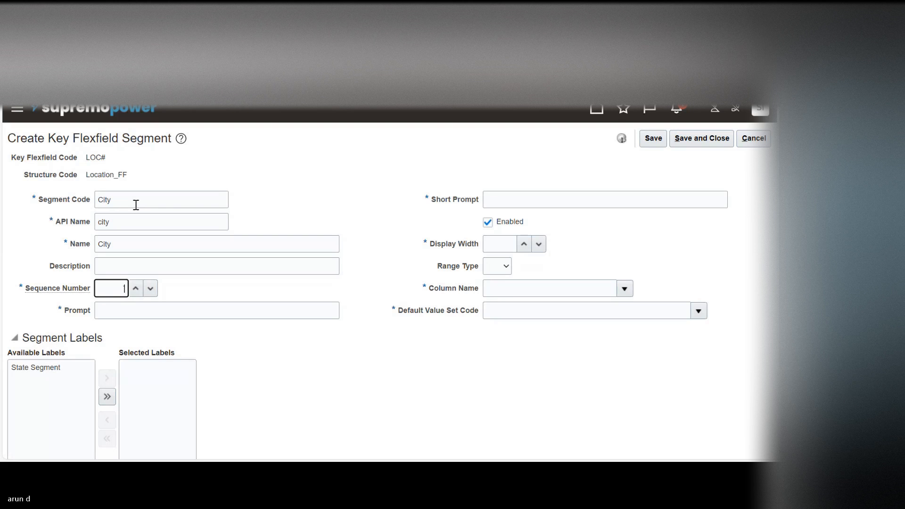
pyautogui.press('Tab')
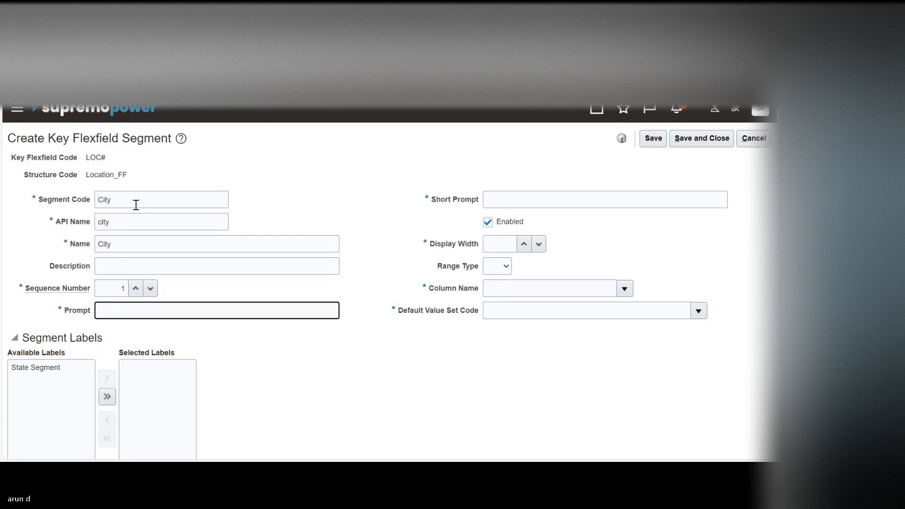
pyautogui.write('City')
pyautogui.press('Tab')
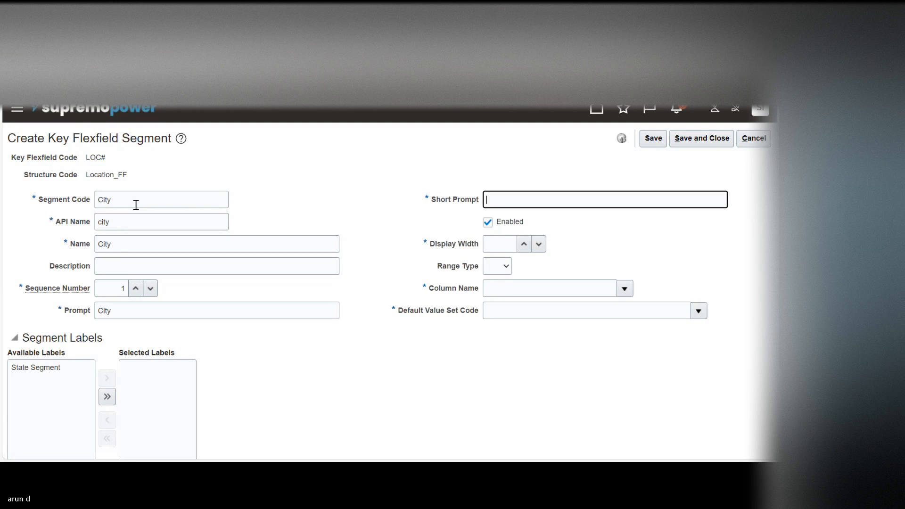
pyautogui.write('City')
pyautogui.press('Tab')
# Step: Set the City segment's display width to 15, its column name to SEGMENT1, and its default value set to 30 Characters
pyautogui.press('Tab')
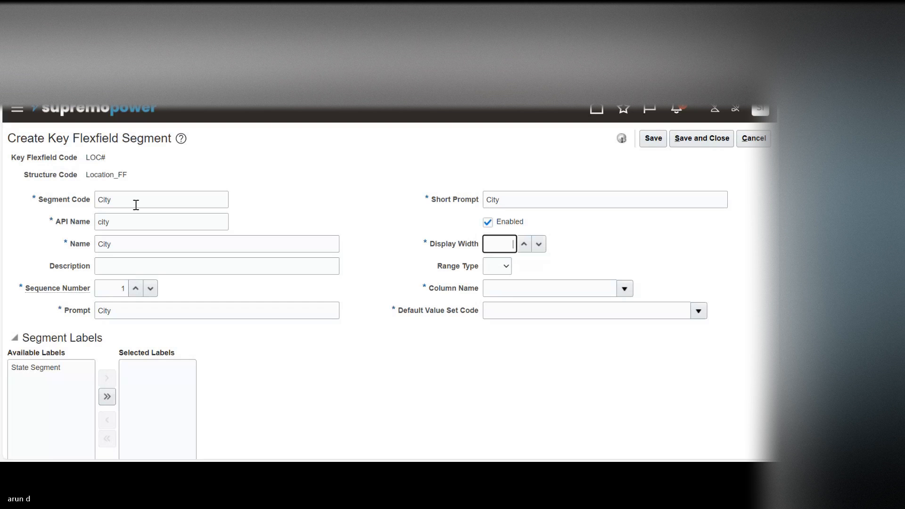
pyautogui.press('Tab')
pyautogui.press('Tab')
pyautogui.press('Tab')
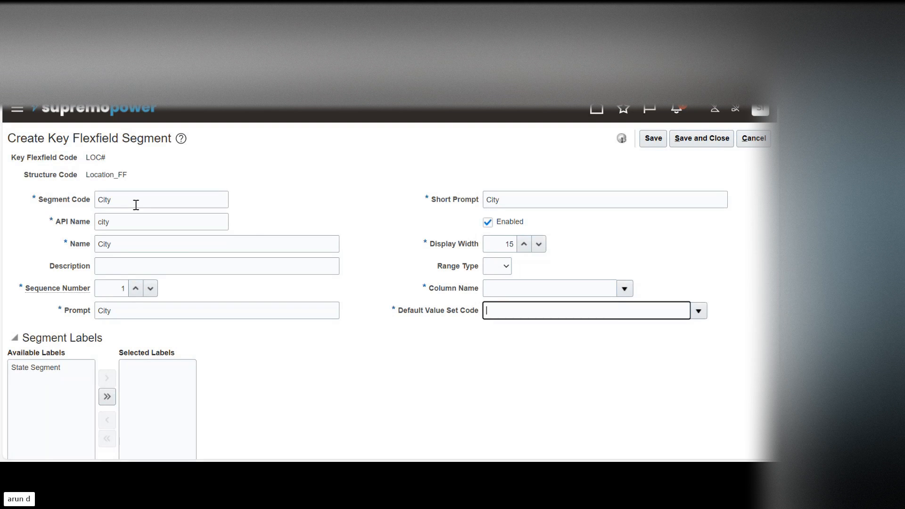
pyautogui.click(624, 288)
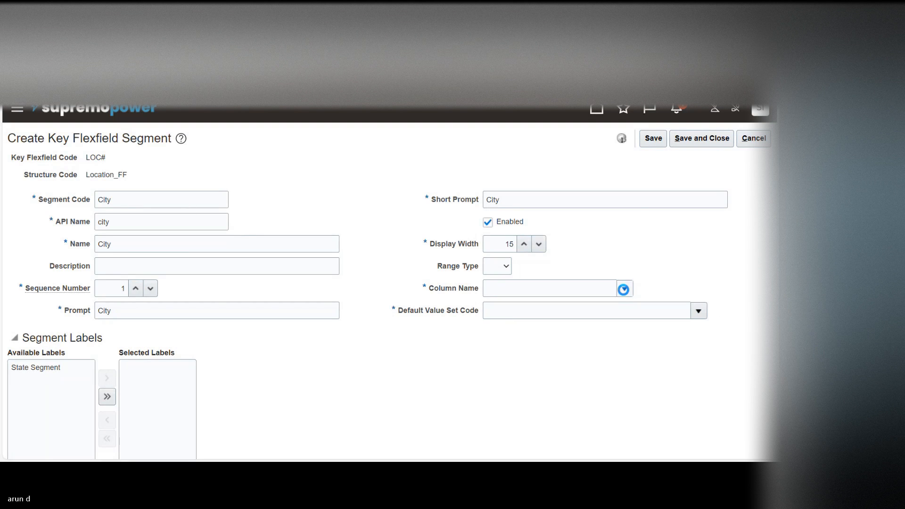
pyautogui.click(507, 140)
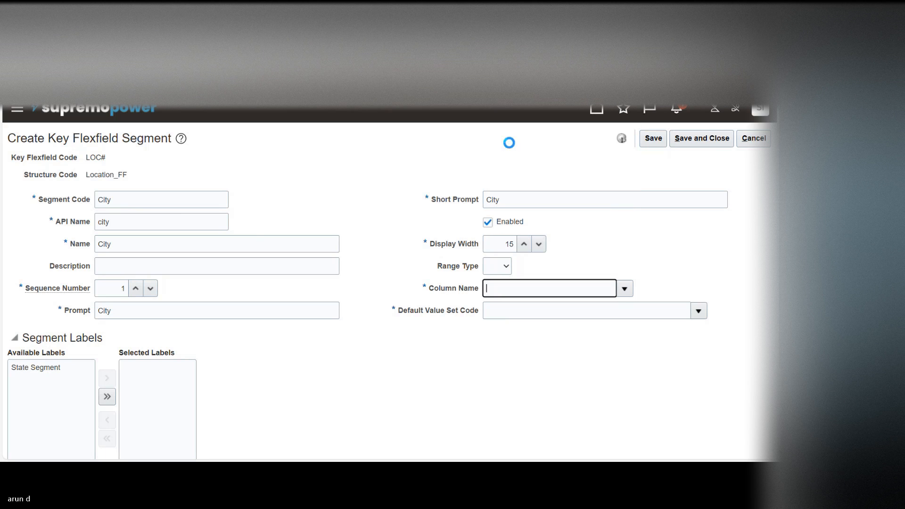
pyautogui.click(699, 312)
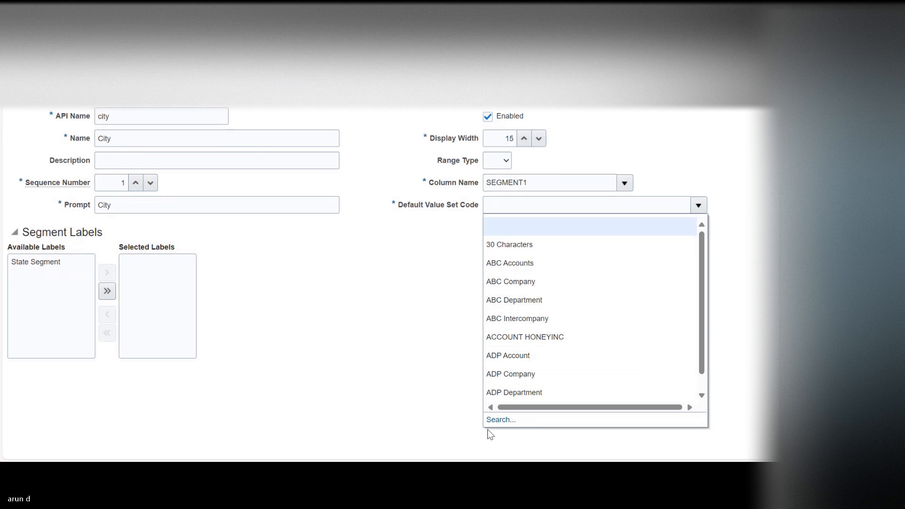
pyautogui.click(525, 244)
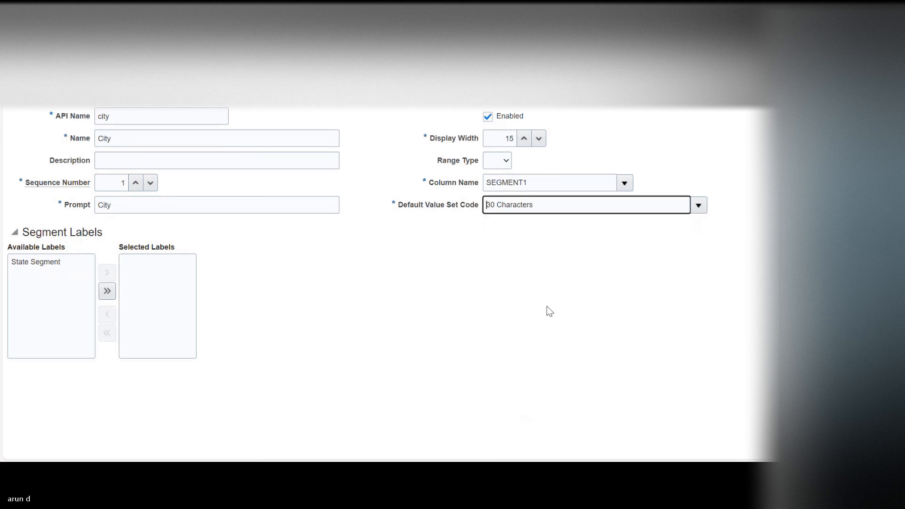
# Step: Assign the State Segment label to the City segment, and save and close the segment
pyautogui.click(65, 265)
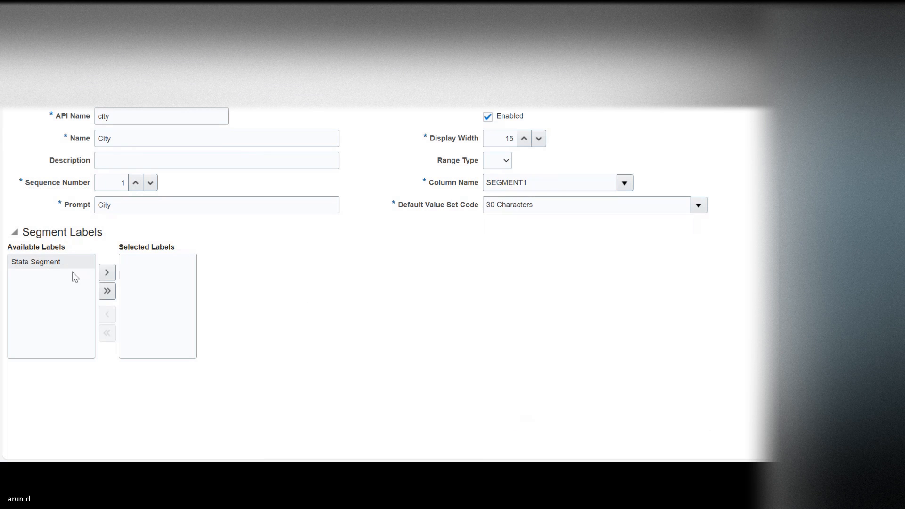
pyautogui.click(106, 276)
pyautogui.scroll(3, 683, 212)
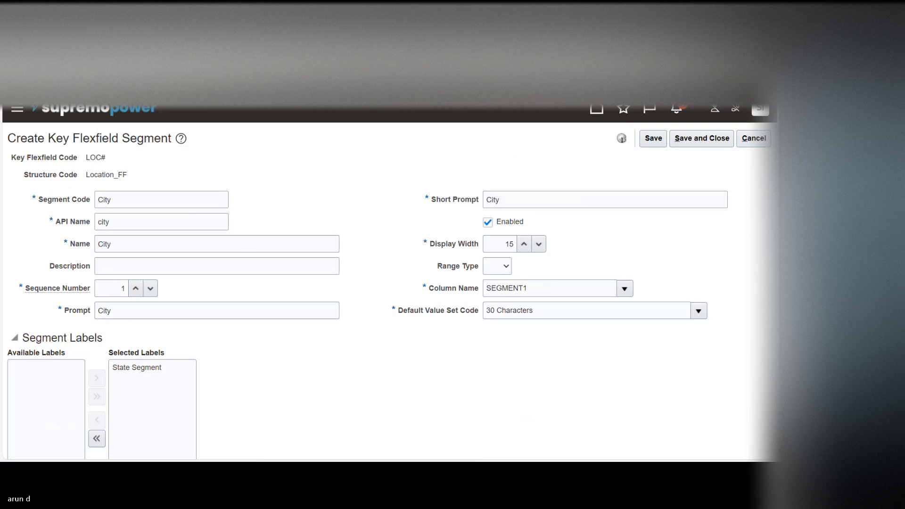
pyautogui.click(698, 141)
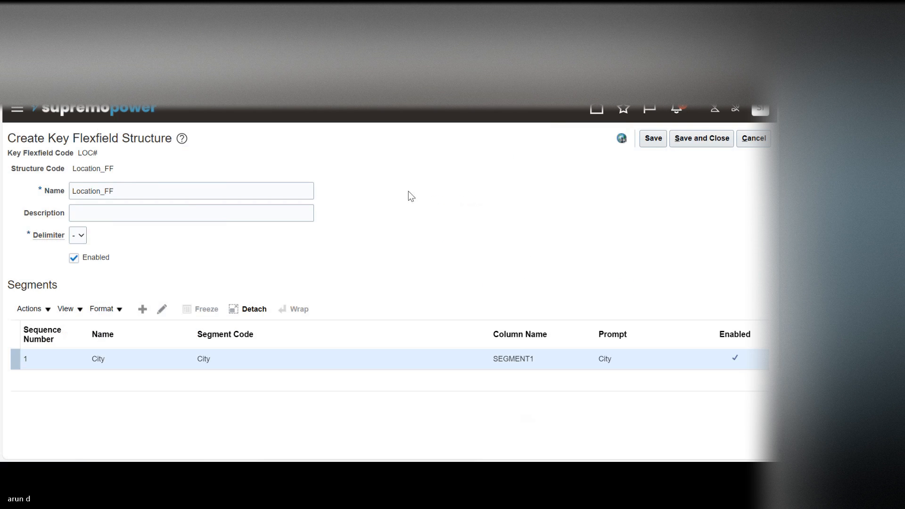
# Step: Save and close the Location_FF structure, and deploy the Location Flexfield
pyautogui.click(707, 142)
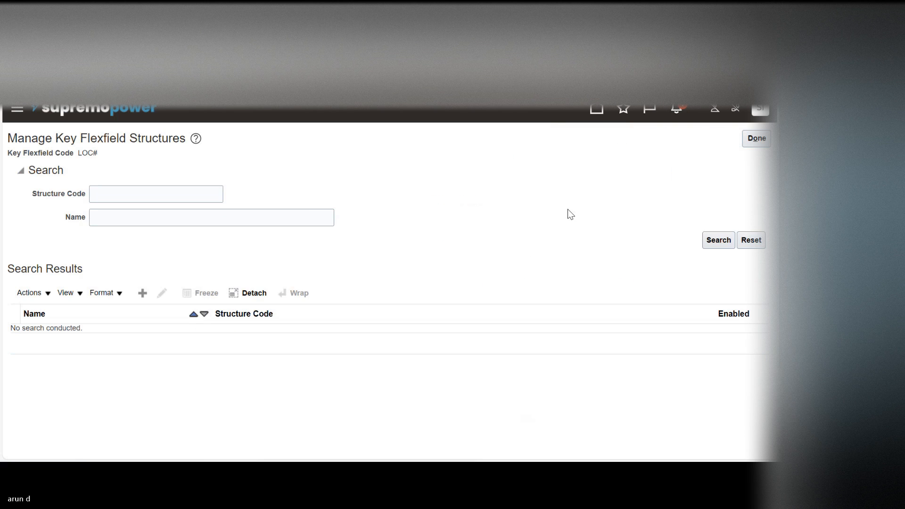
pyautogui.click(756, 139)
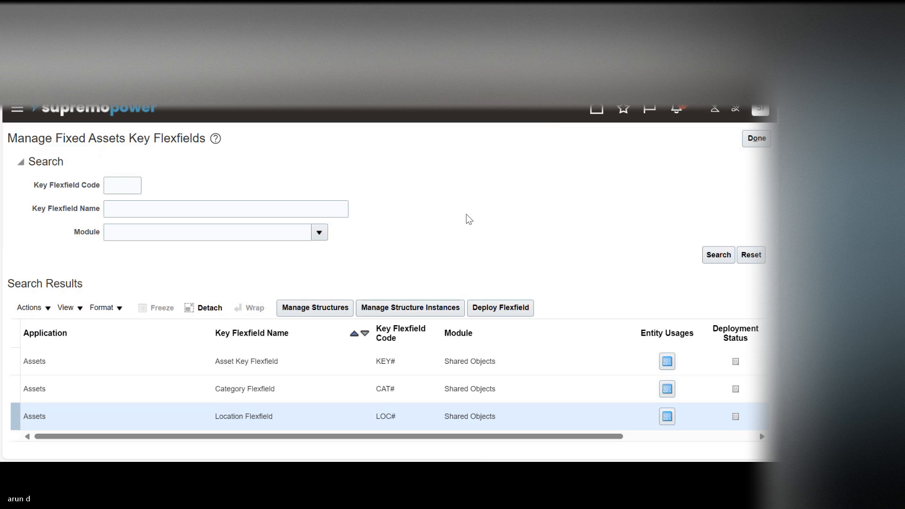
pyautogui.click(500, 309)
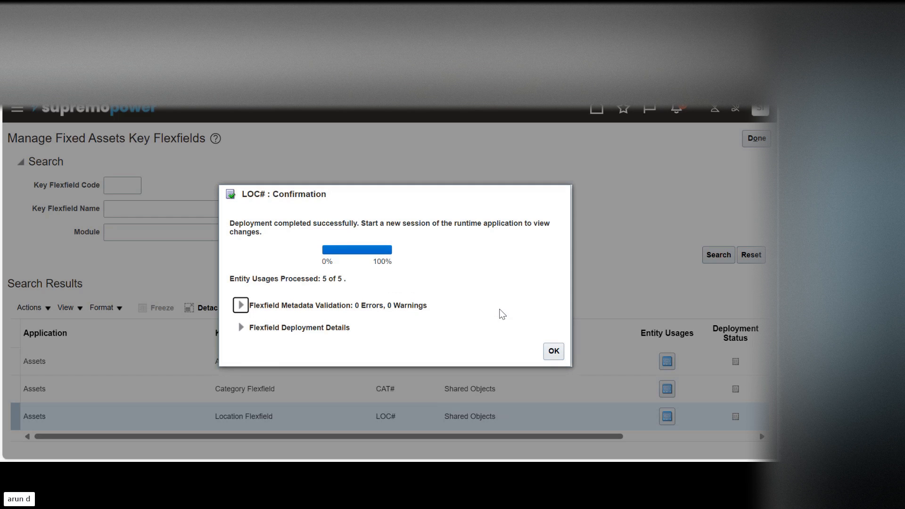
pyautogui.click(552, 351)
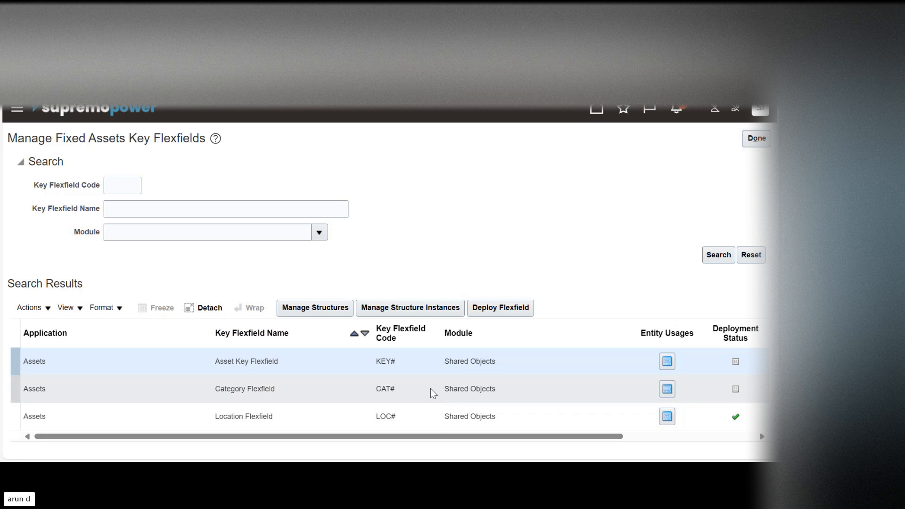
# Step: Deploy the Category Flexfield and the Asset Key Flexfield
pyautogui.click(431, 388)
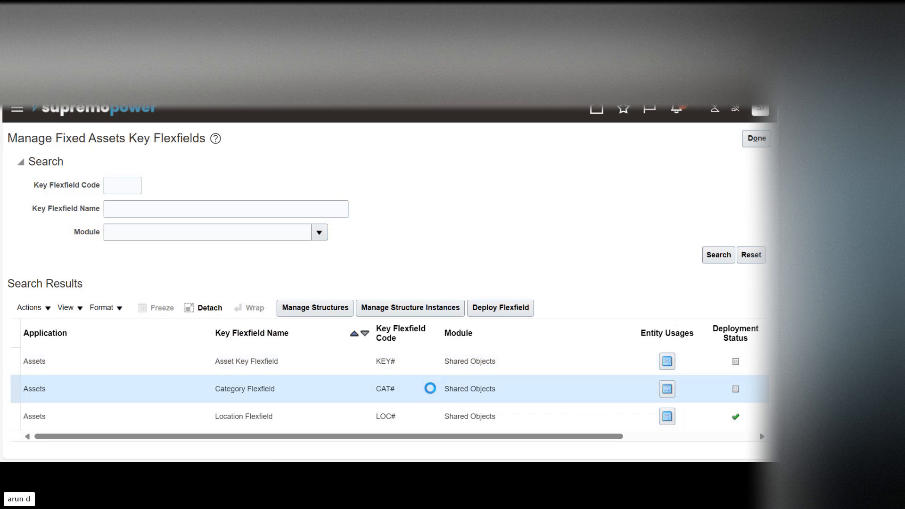
pyautogui.click(495, 307)
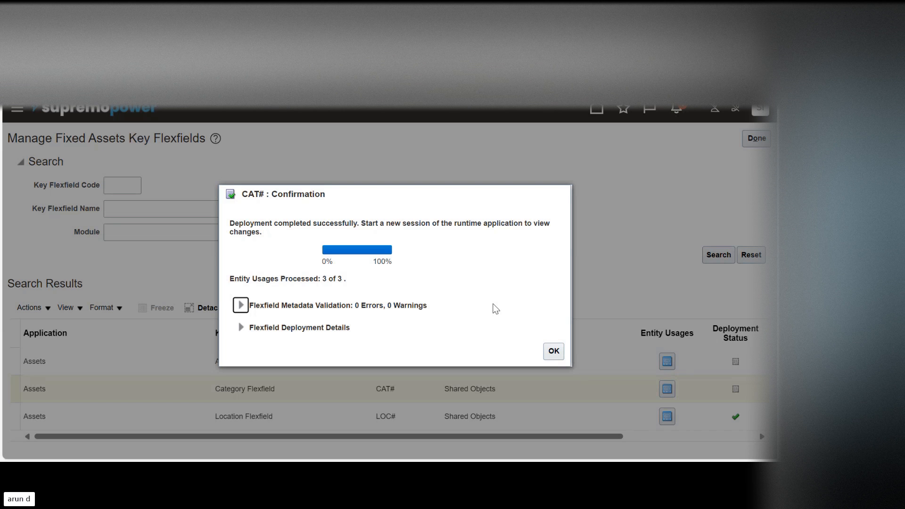
pyautogui.click(554, 352)
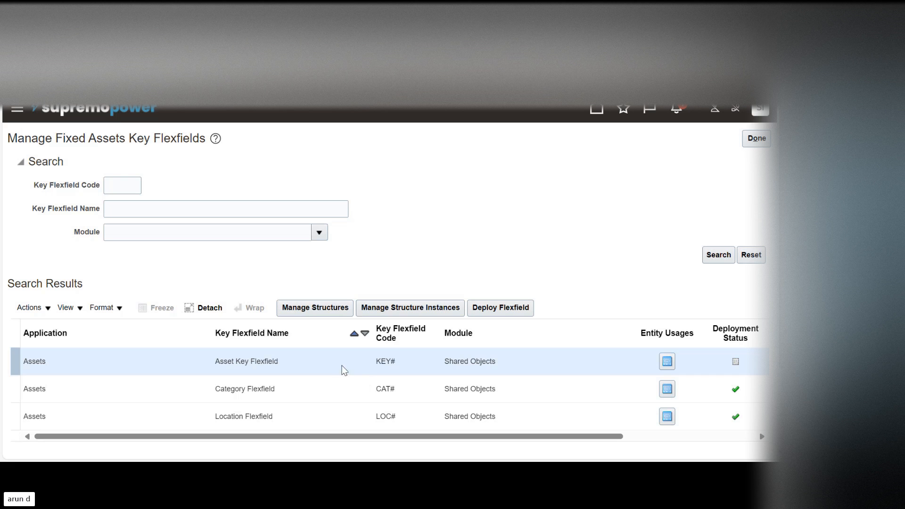
pyautogui.click(512, 313)
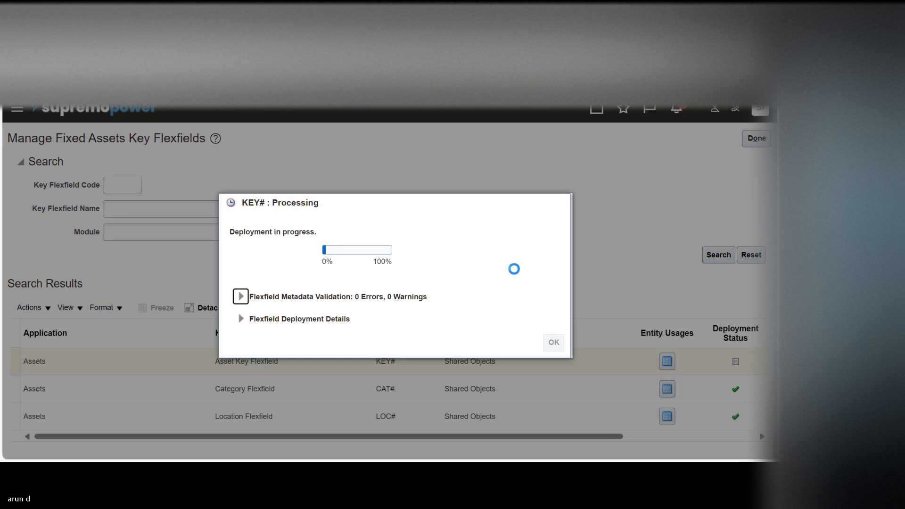
pyautogui.click(553, 352)
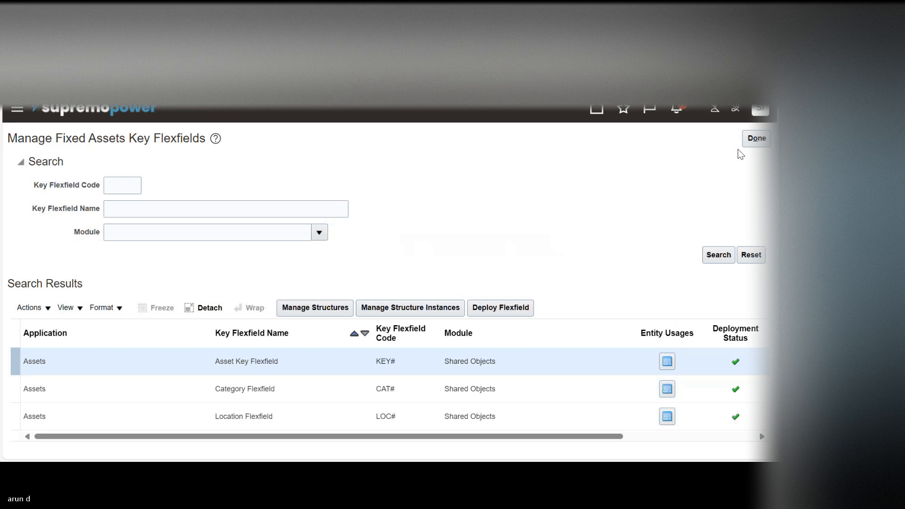
# Step: Leave the key flexfields page and reload the Financials offering by switching to Help Desk and back
pyautogui.click(754, 139)
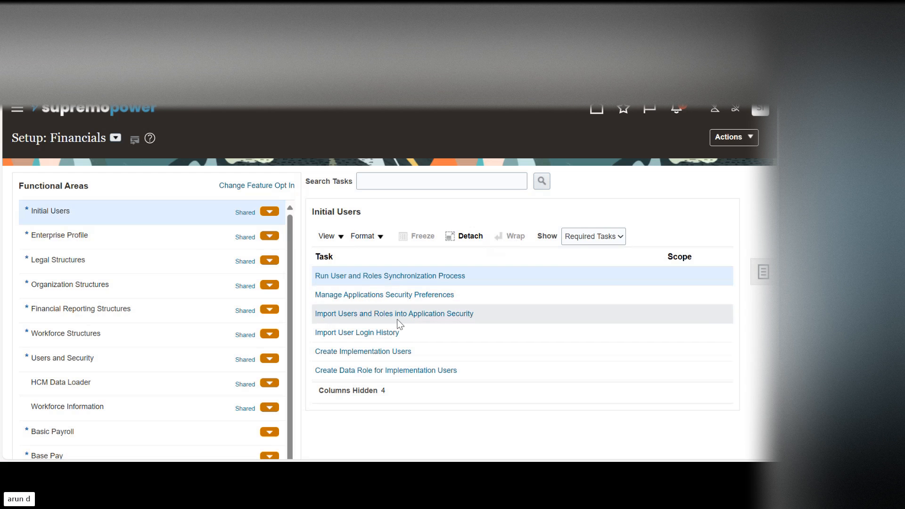
pyautogui.click(115, 137)
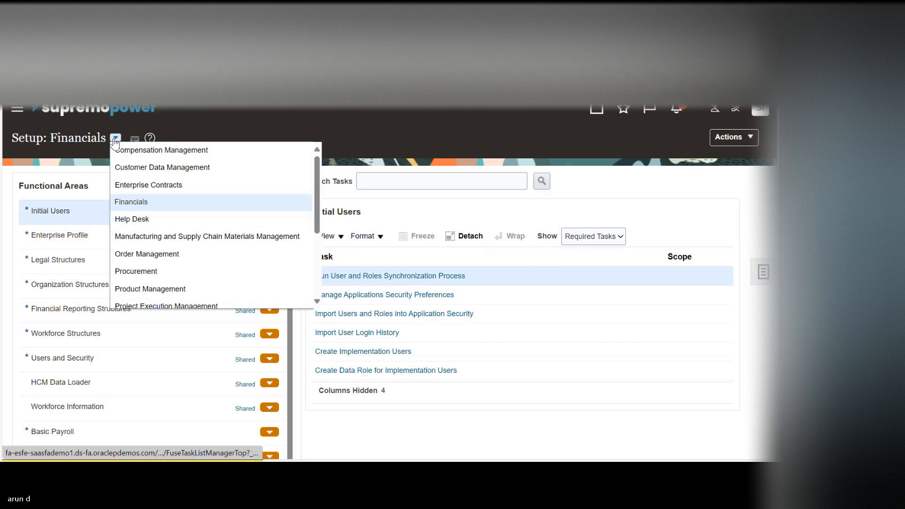
pyautogui.click(154, 221)
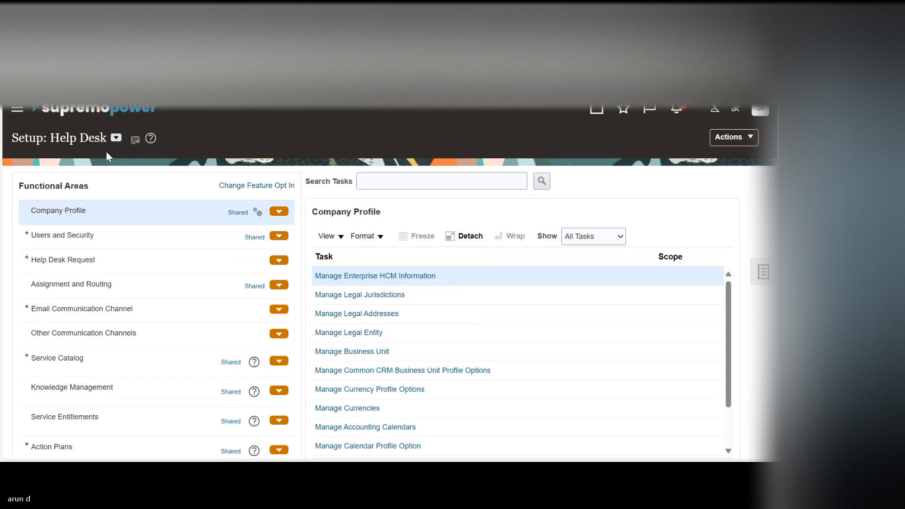
pyautogui.click(116, 137)
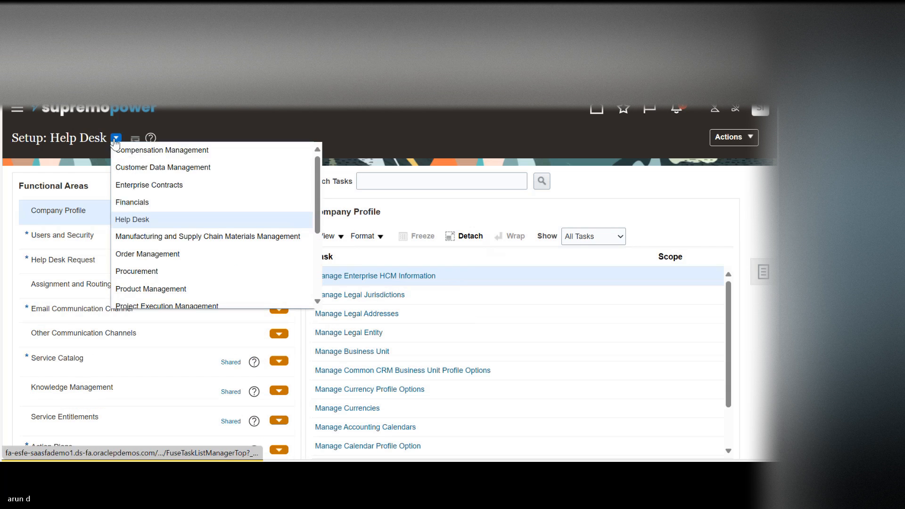
pyautogui.click(138, 203)
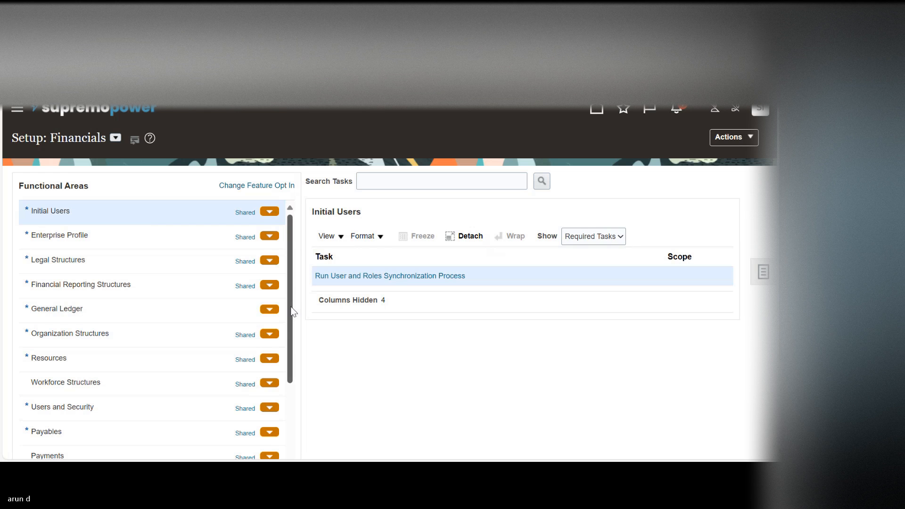
# Step: Open the Manage System Controls task in the Fixed Assets functional area
pyautogui.moveTo(292, 311); pyautogui.dragTo(270, 371)
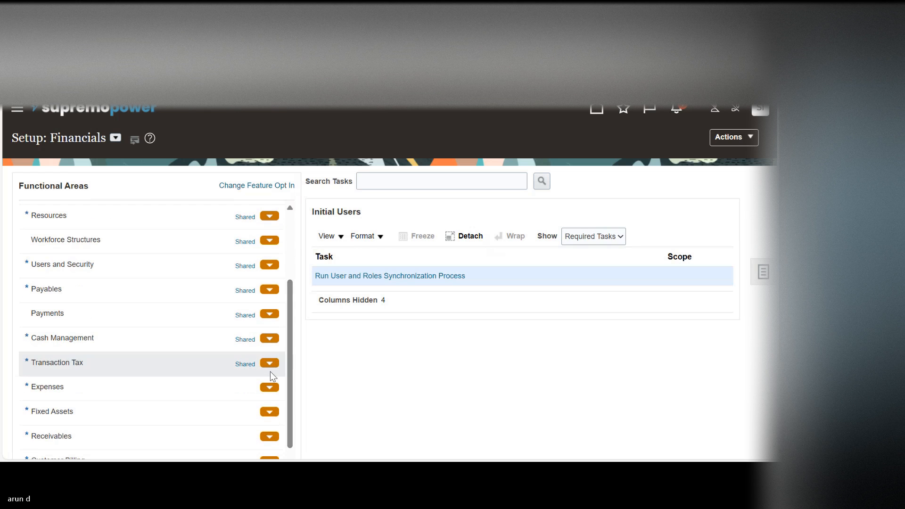
pyautogui.click(124, 420)
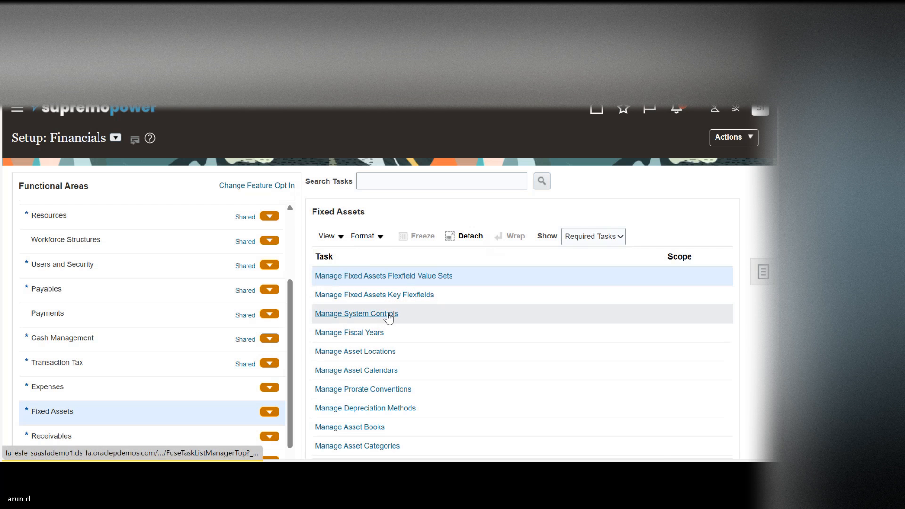
pyautogui.click(387, 313)
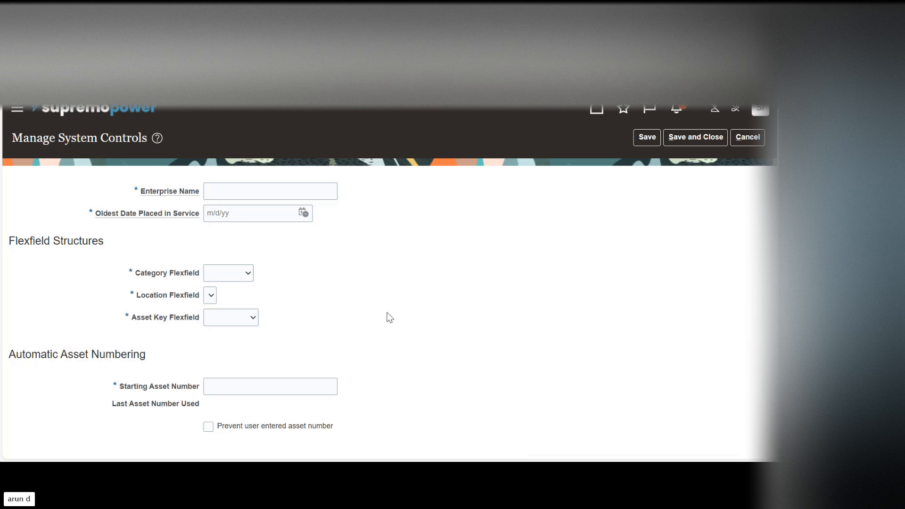
# Step: Enter BPI Enterprise as the enterprise name in the system controls
pyautogui.click(247, 193)
pyautogui.write('BPI')
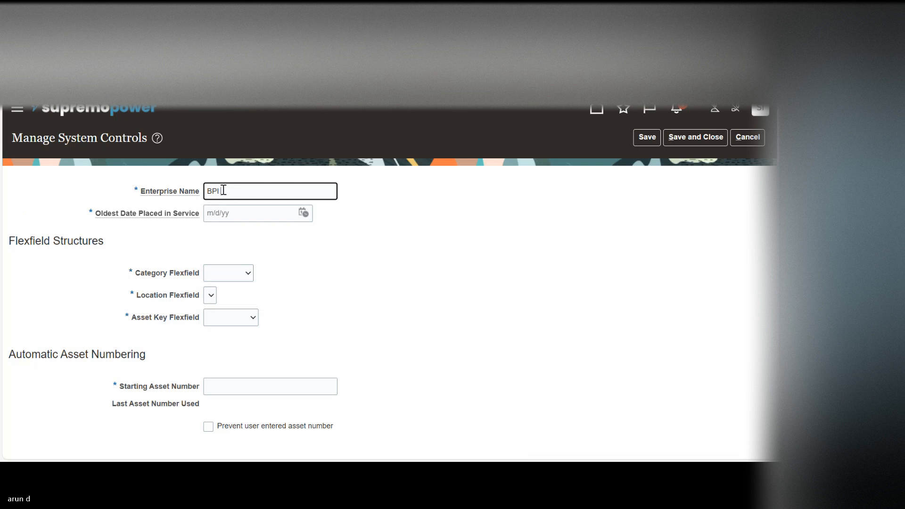
pyautogui.write('terprise')
pyautogui.press('Tab')
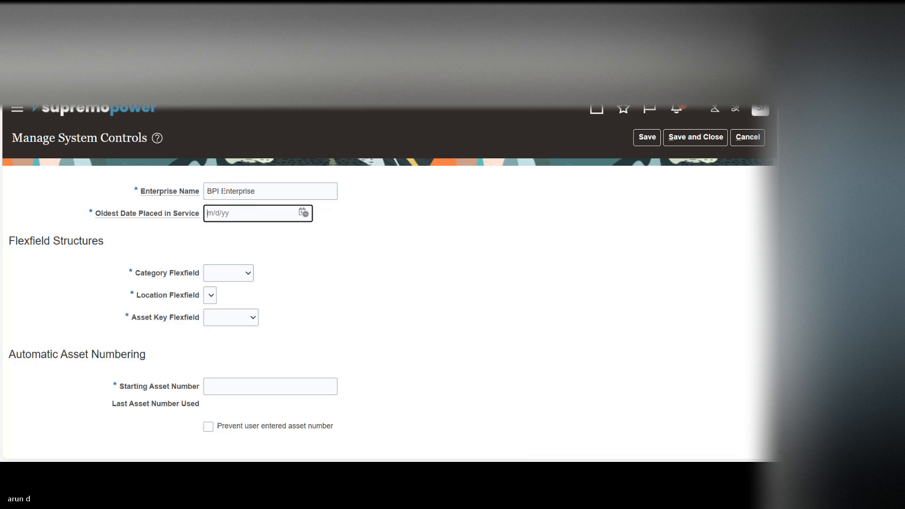
# Step: Set the oldest date placed in service to January 1, 1951
pyautogui.click(304, 213)
pyautogui.doubleClick(404, 232)
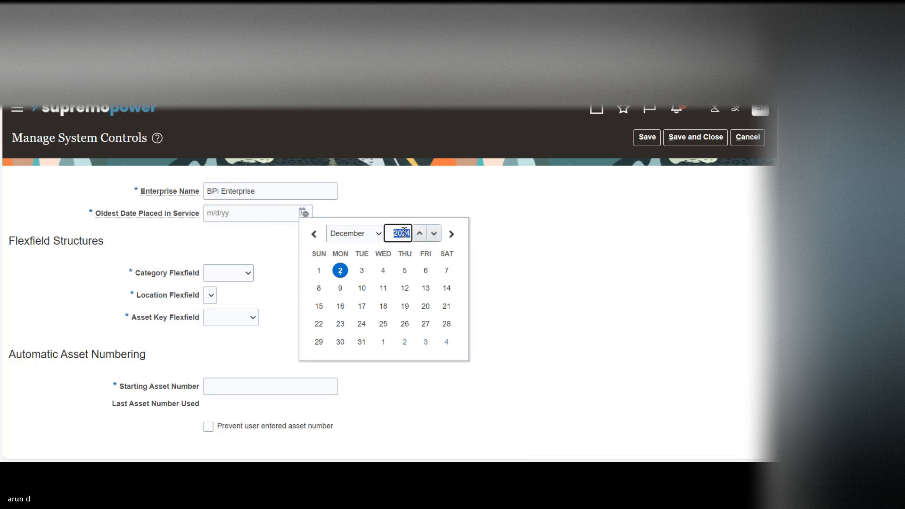
pyautogui.write('1951')
pyautogui.press('Tab')
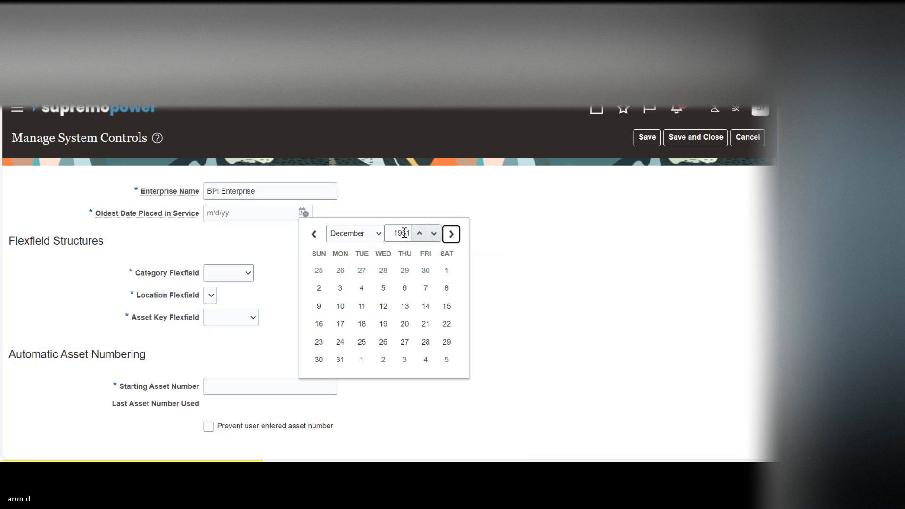
pyautogui.click(370, 233)
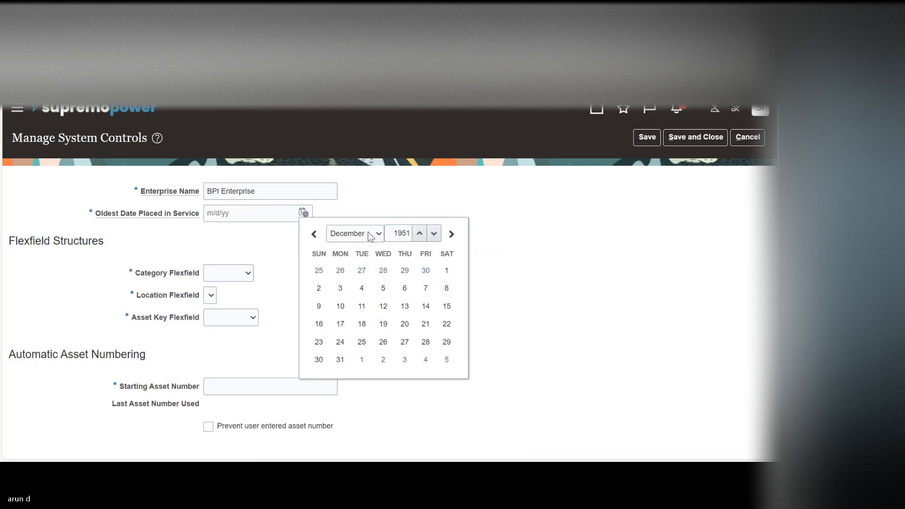
pyautogui.press('Up')
pyautogui.press('Up')
pyautogui.press('Up')
pyautogui.press('Up')
pyautogui.press('Up')
pyautogui.press('Up')
pyautogui.press('Up')
pyautogui.press('Up')
pyautogui.press('Up')
pyautogui.press('Up')
pyautogui.press('Return')
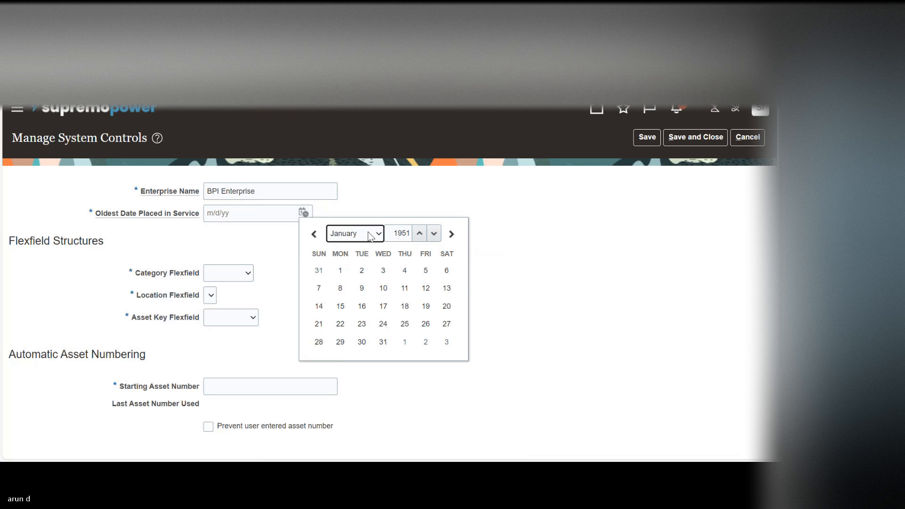
pyautogui.click(340, 270)
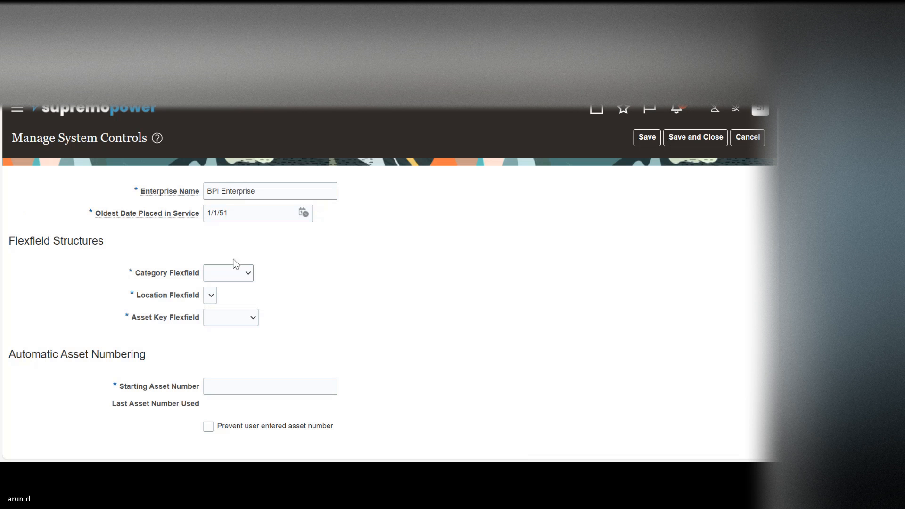
# Step: Check which structures the system controls offer for the Category Flexfield and the Location Flexfield
pyautogui.click(222, 273)
pyautogui.click(220, 297)
pyautogui.click(212, 296)
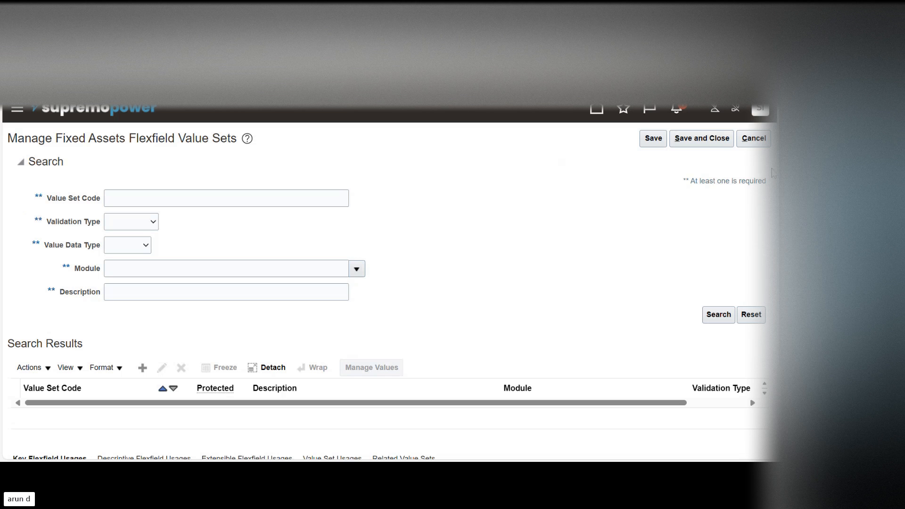
# Step: Leave the flexfield value sets page and open the Manage Fixed Assets Key Flexfields task in the Financials setup
pyautogui.click(754, 139)
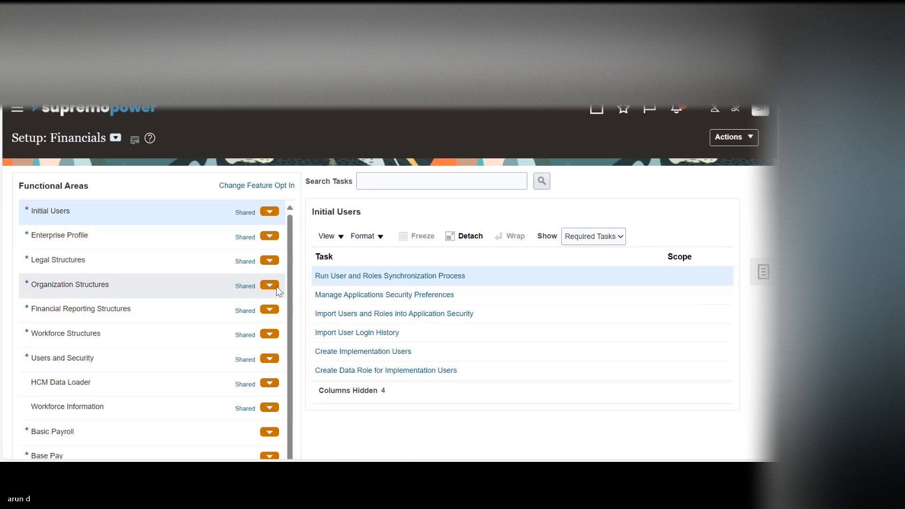
pyautogui.scroll(-2, 288, 285)
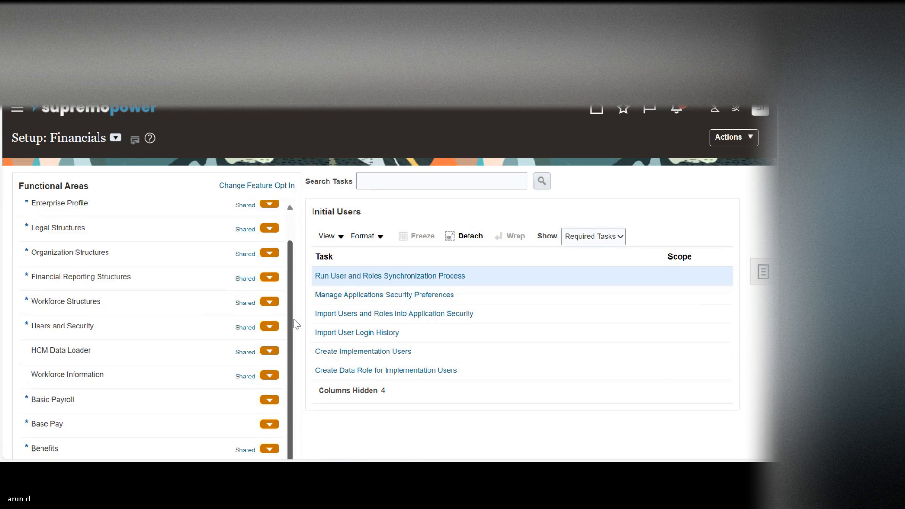
pyautogui.click(115, 141)
pyautogui.click(132, 191)
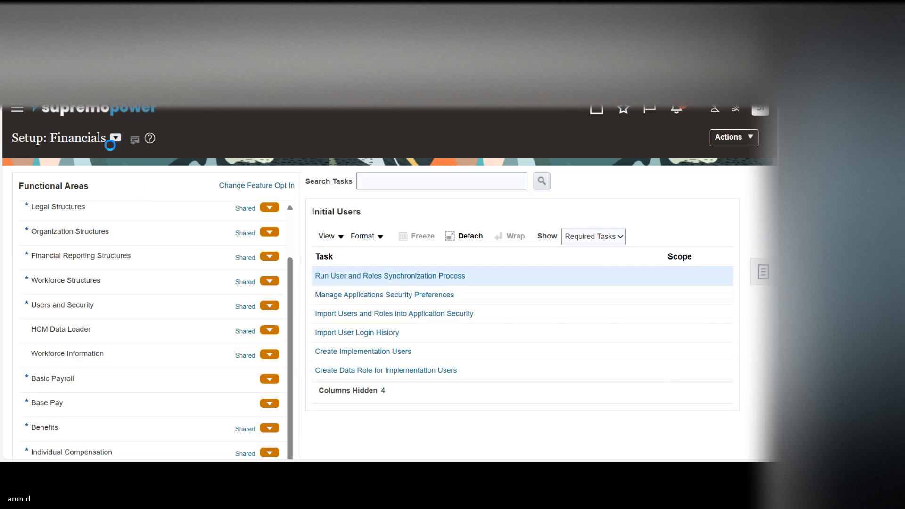
pyautogui.click(173, 138)
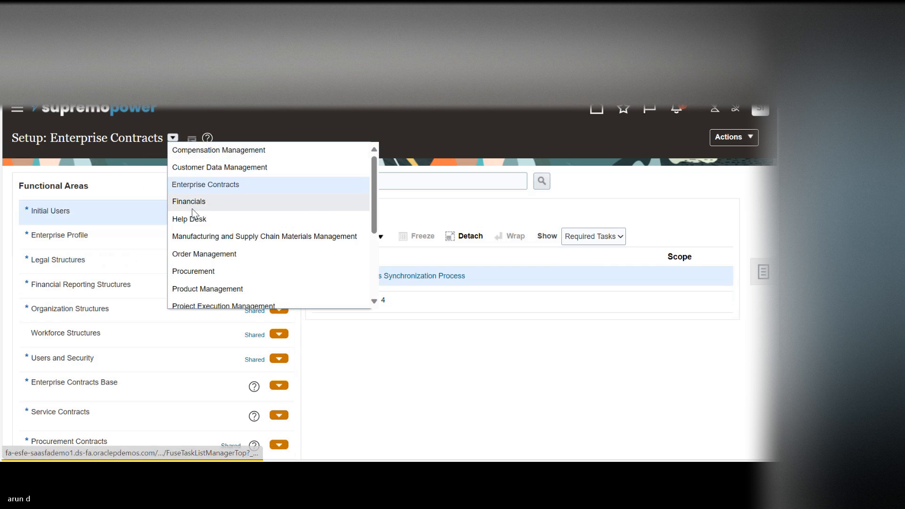
pyautogui.click(190, 202)
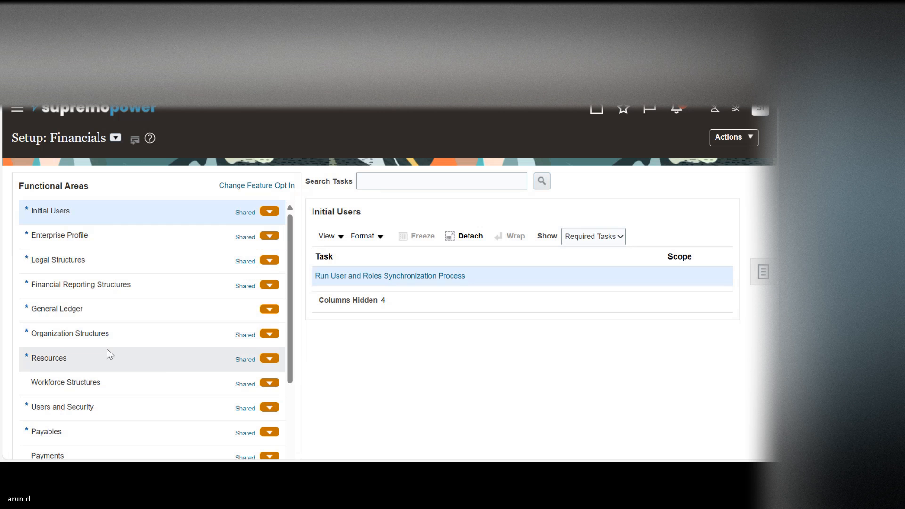
pyautogui.moveTo(290, 319); pyautogui.dragTo(293, 391)
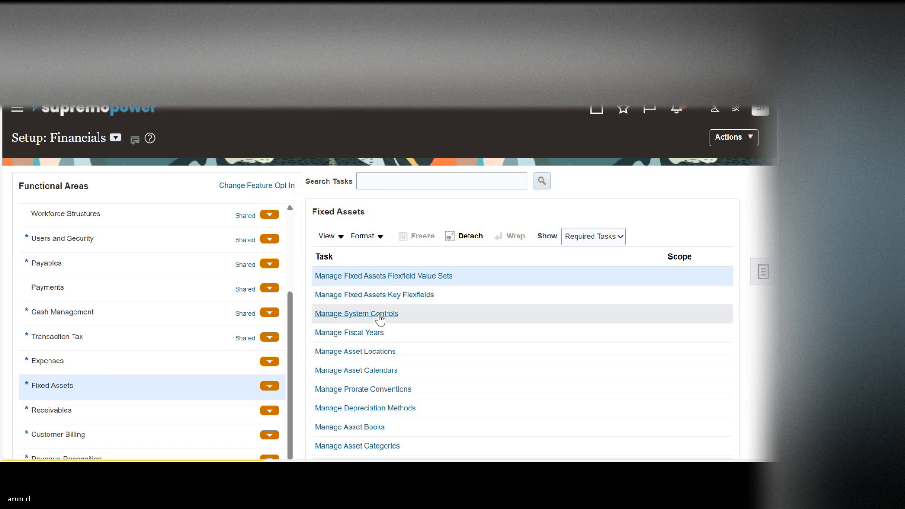
pyautogui.click(393, 294)
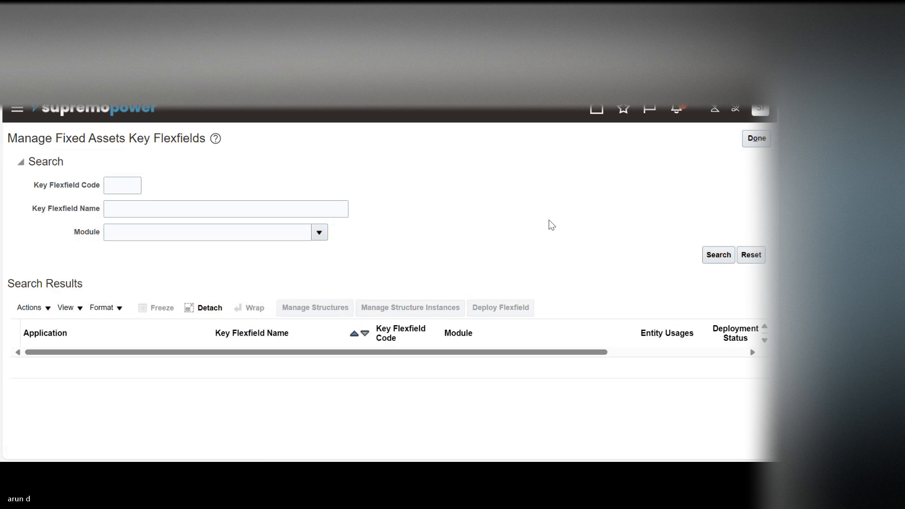
# Step: List the key flexfields and start a new structure instance for the Location Flexfield
pyautogui.click(718, 256)
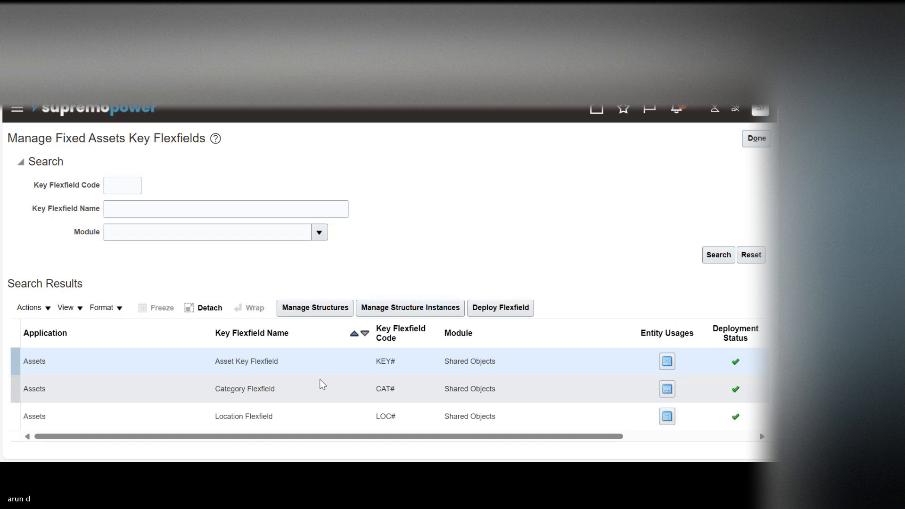
pyautogui.click(289, 415)
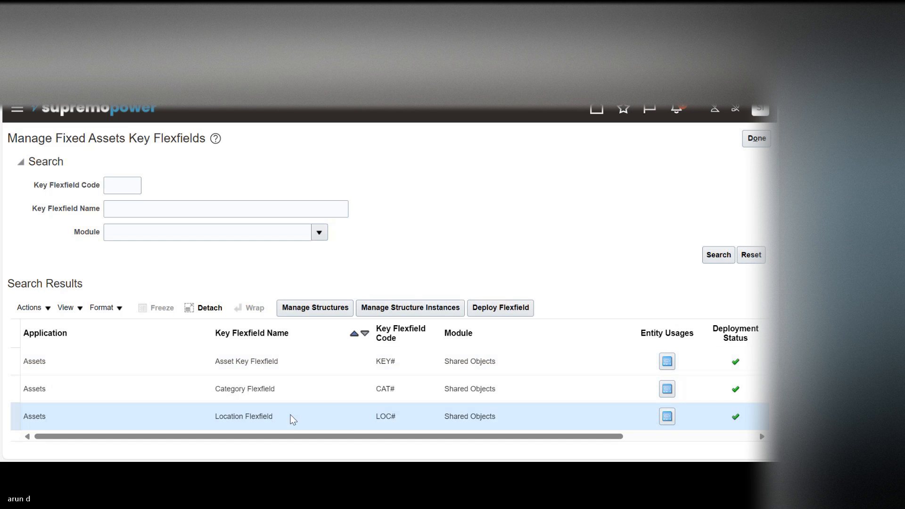
pyautogui.click(417, 310)
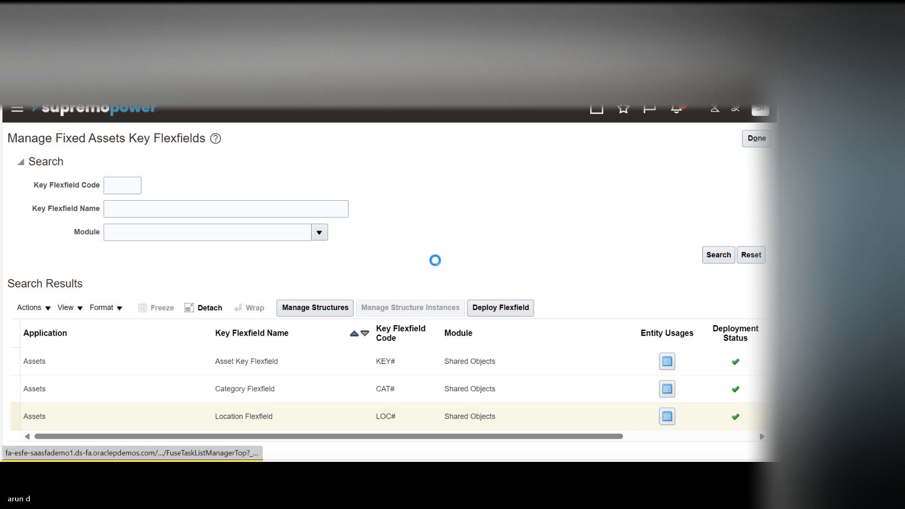
pyautogui.click(718, 267)
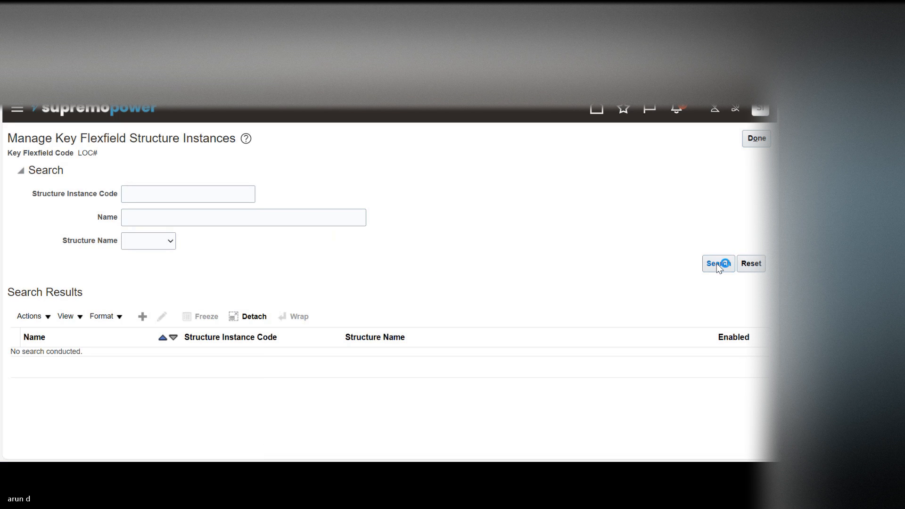
pyautogui.click(144, 317)
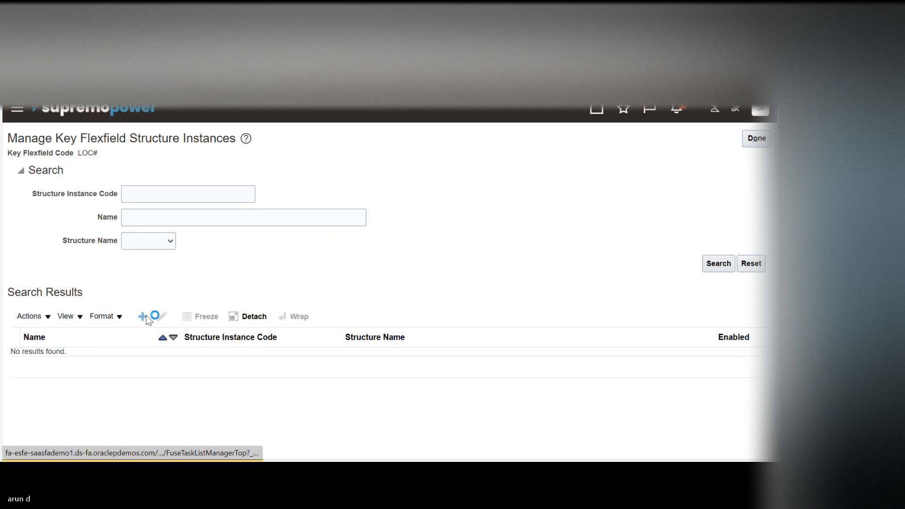
# Step: Enter Location_FF as the structure instance code and name, with API name LocationFf, and choose Location_FF as the structure
pyautogui.click(124, 171)
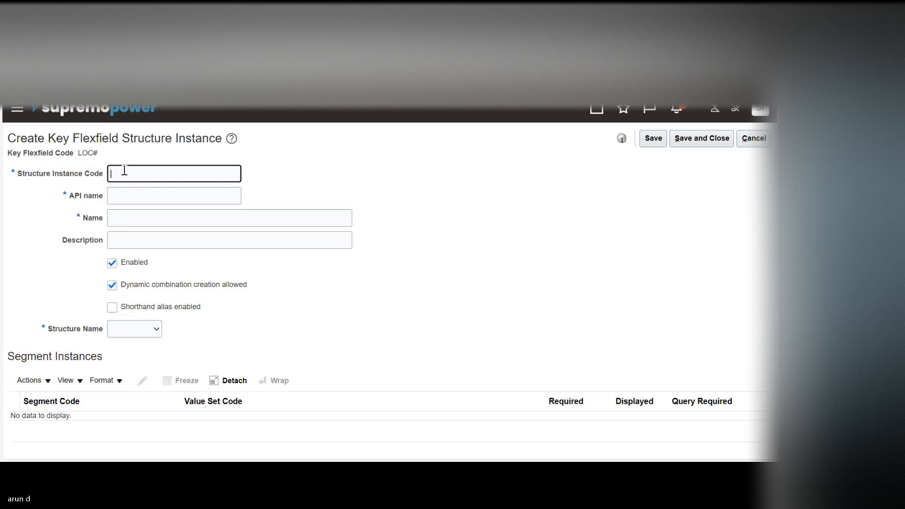
pyautogui.write('Location_FF')
pyautogui.click(133, 199)
pyautogui.press('Tab')
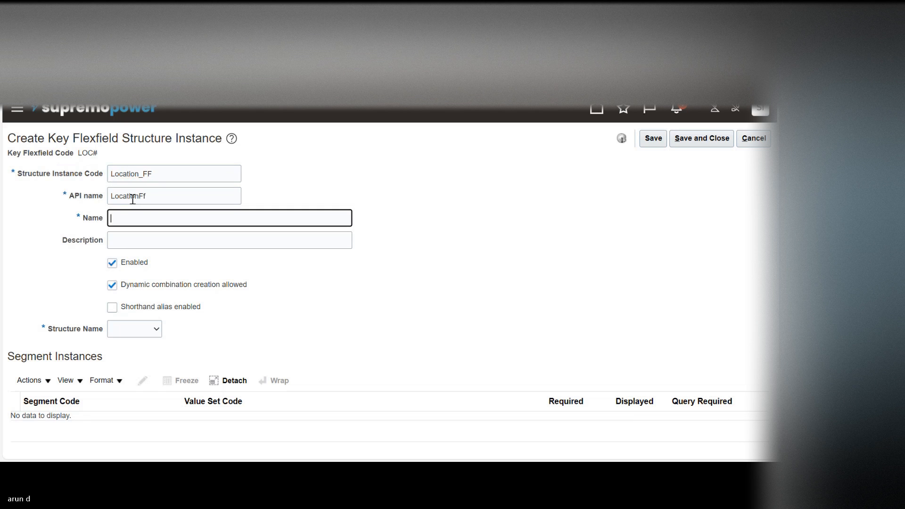
pyautogui.write('Location_FF')
pyautogui.press('Tab')
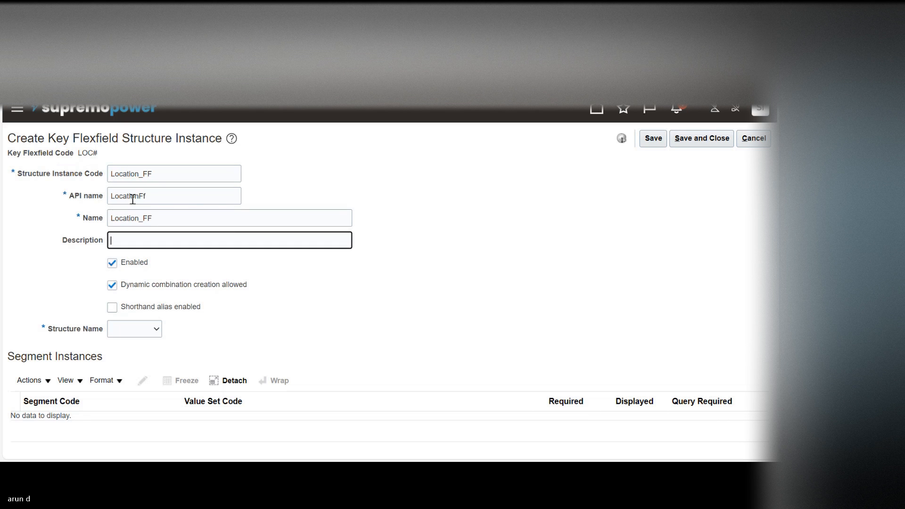
pyautogui.click(119, 326)
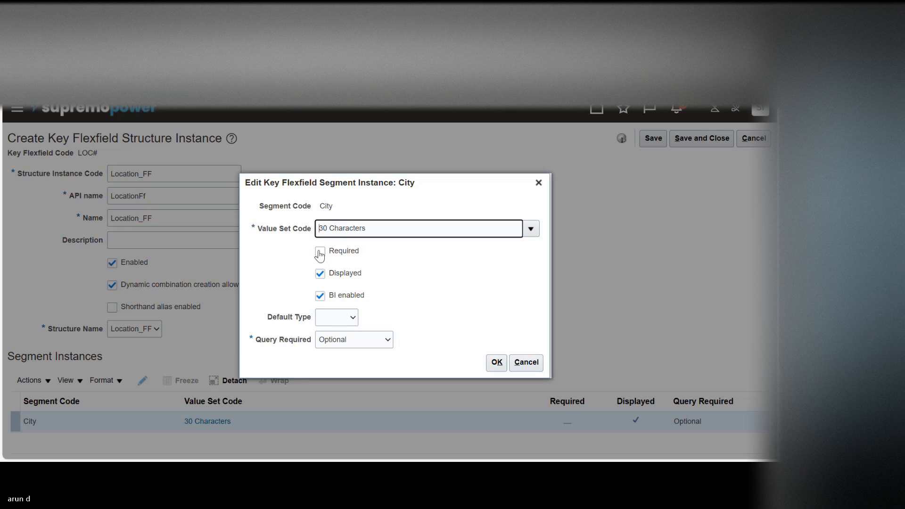
# Step: Make the City segment instance required and save the new structure instance
pyautogui.click(320, 252)
pyautogui.click(496, 364)
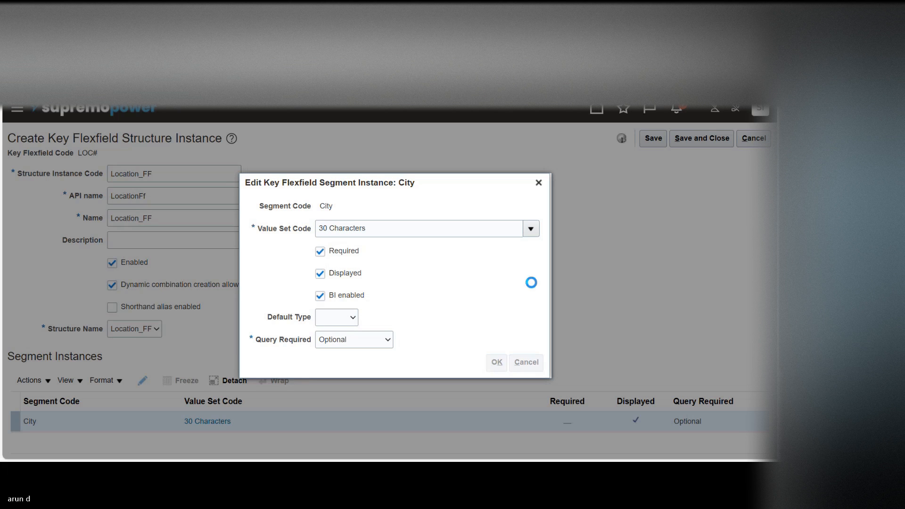
pyautogui.click(724, 138)
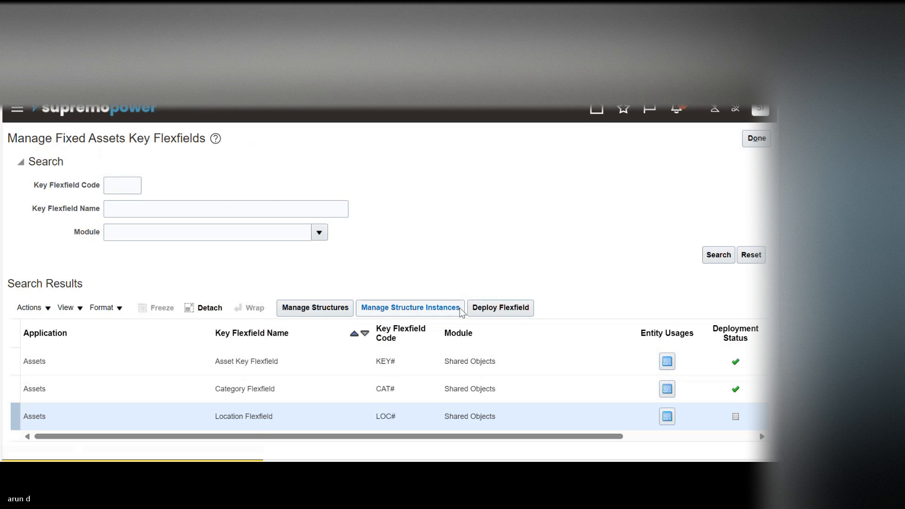
# Step: Deploy the Location Flexfield and acknowledge the deployment
pyautogui.click(505, 309)
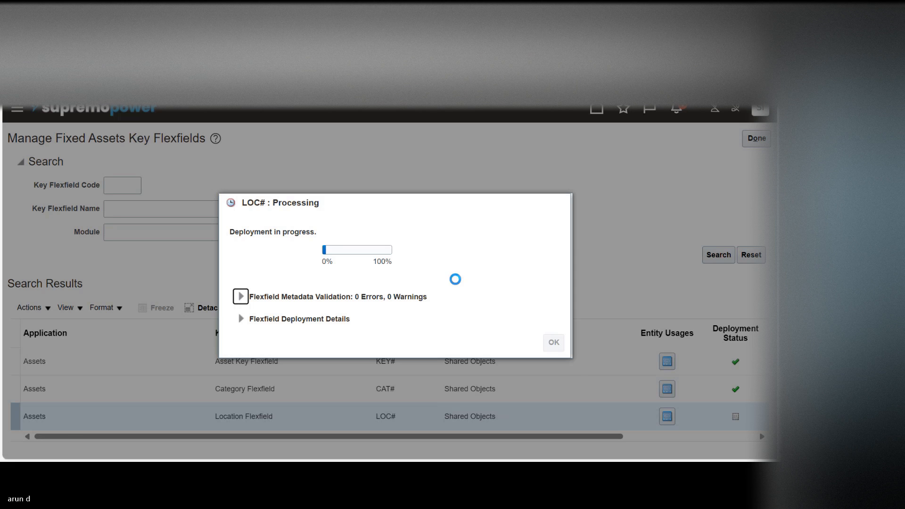
pyautogui.click(554, 352)
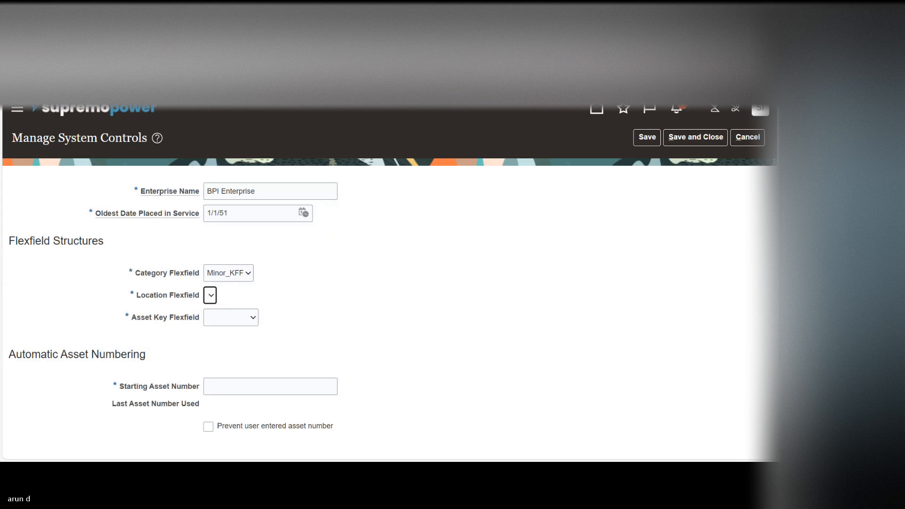
pyautogui.click(229, 350)
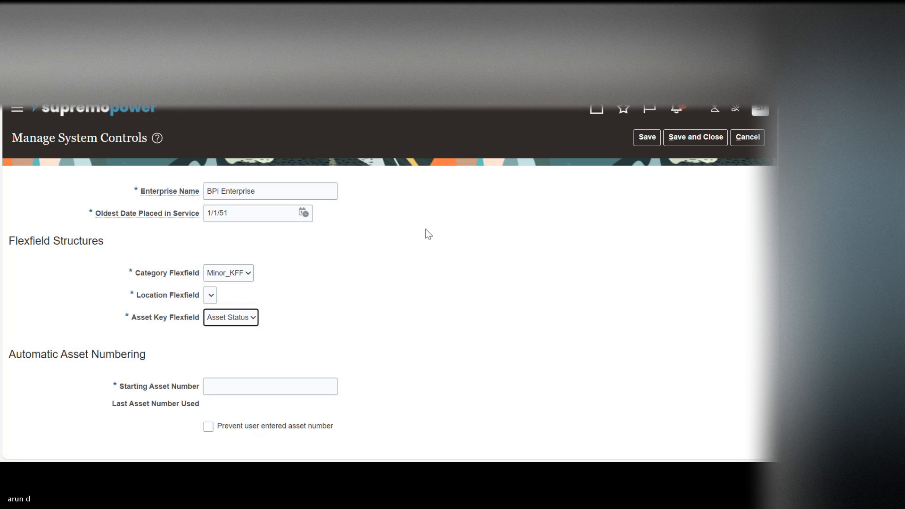
pyautogui.tripleClick(298, 191)
pyautogui.hotkey('ctrl', 'c')
pyautogui.press('BackSpace')
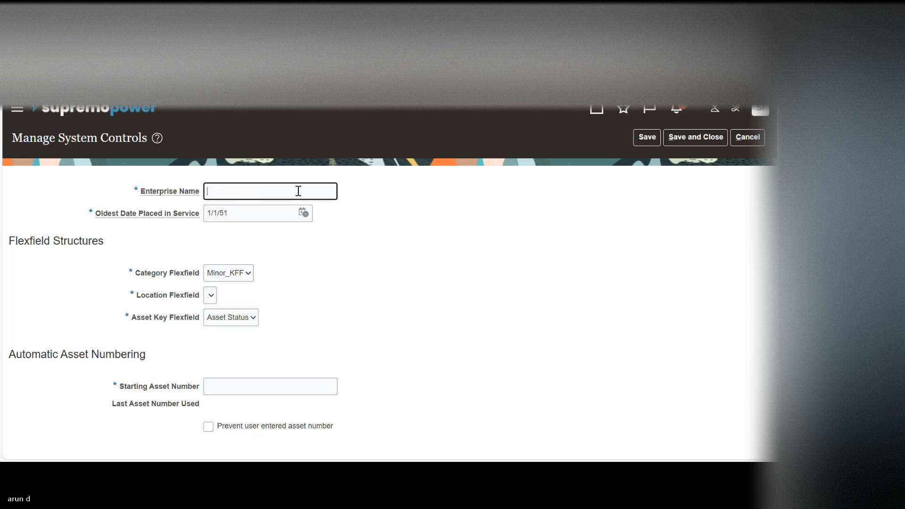
# Step: Discard the system controls entries and reopen Manage System Controls in the Fixed Assets functional area of the Financials setup
pyautogui.click(749, 138)
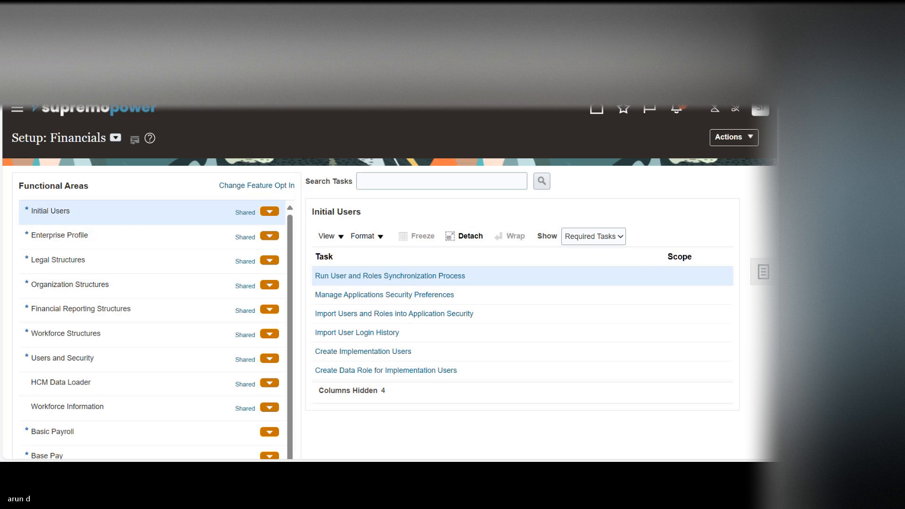
pyautogui.click(115, 138)
pyautogui.click(136, 185)
pyautogui.click(173, 138)
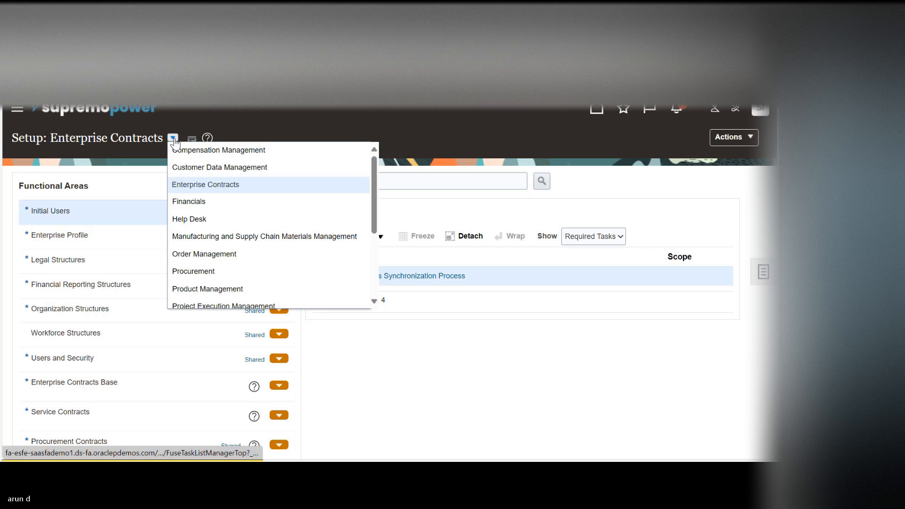
pyautogui.click(198, 202)
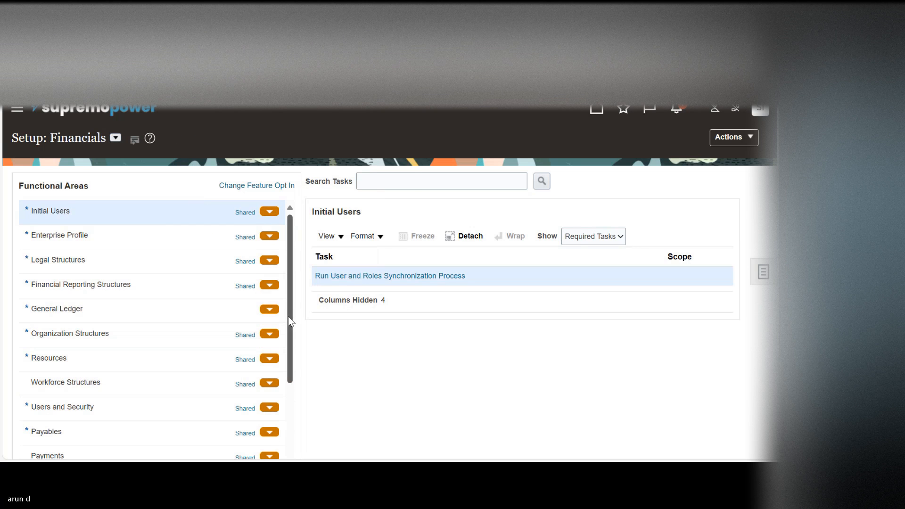
pyautogui.moveTo(288, 315); pyautogui.dragTo(295, 394)
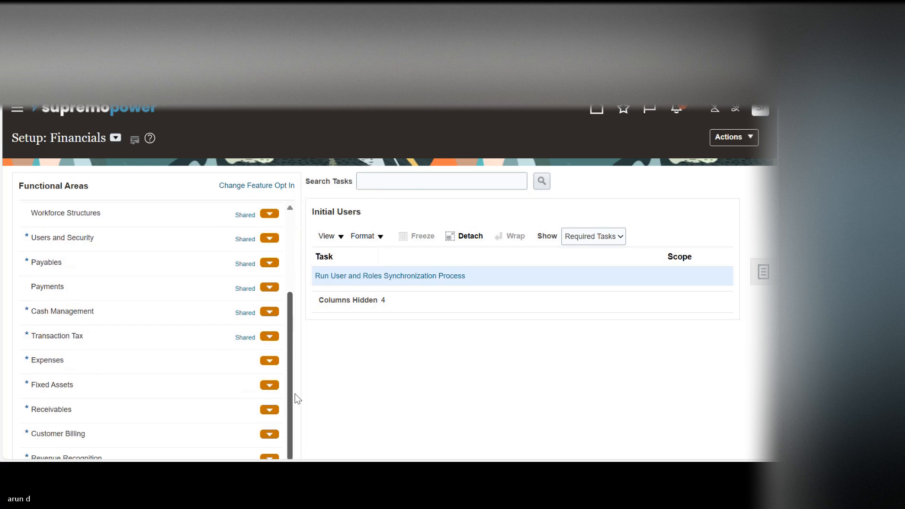
pyautogui.click(143, 387)
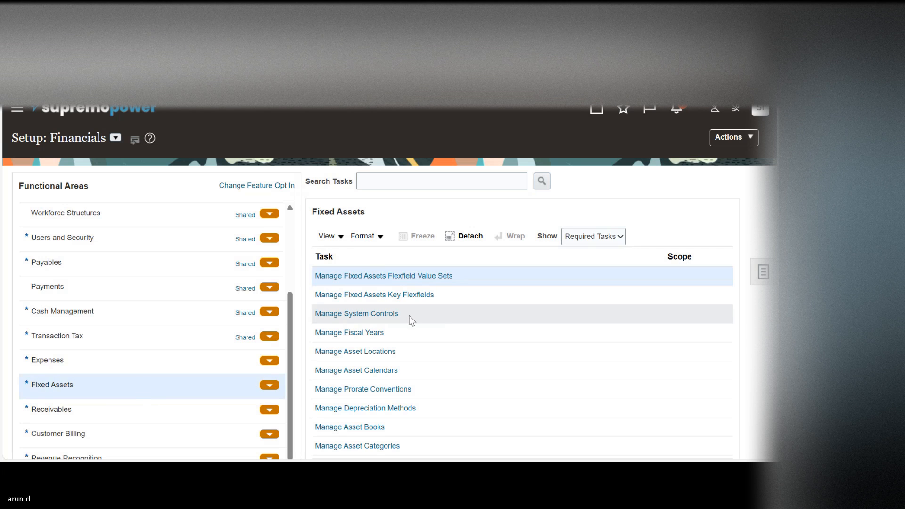
pyautogui.click(367, 314)
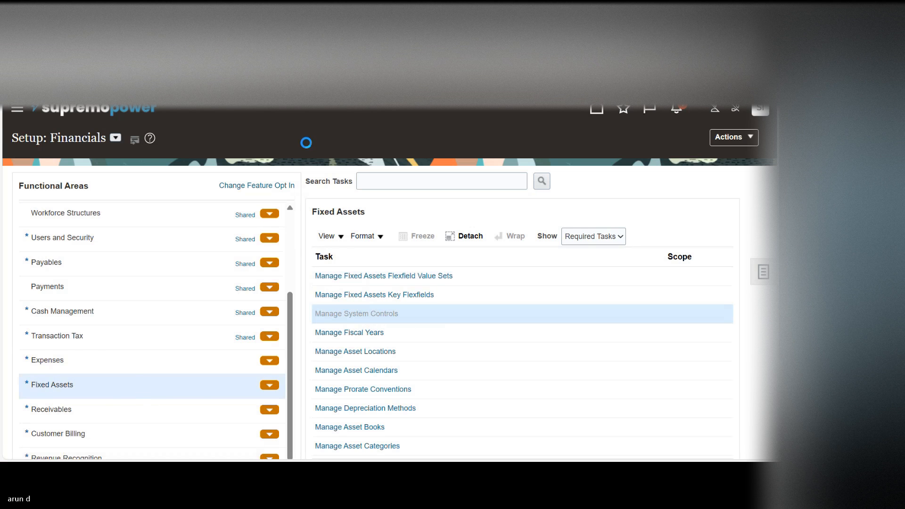
# Step: Enter BPI Enterprise as the enterprise name and set the oldest date placed in service to January 1, 1951
pyautogui.click(220, 189)
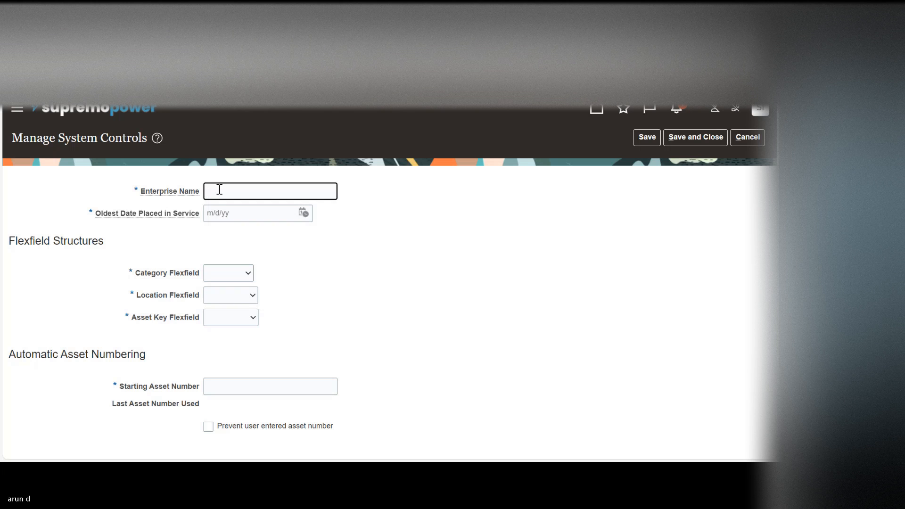
pyautogui.hotkey('ctrl', 'v')
pyautogui.click(304, 214)
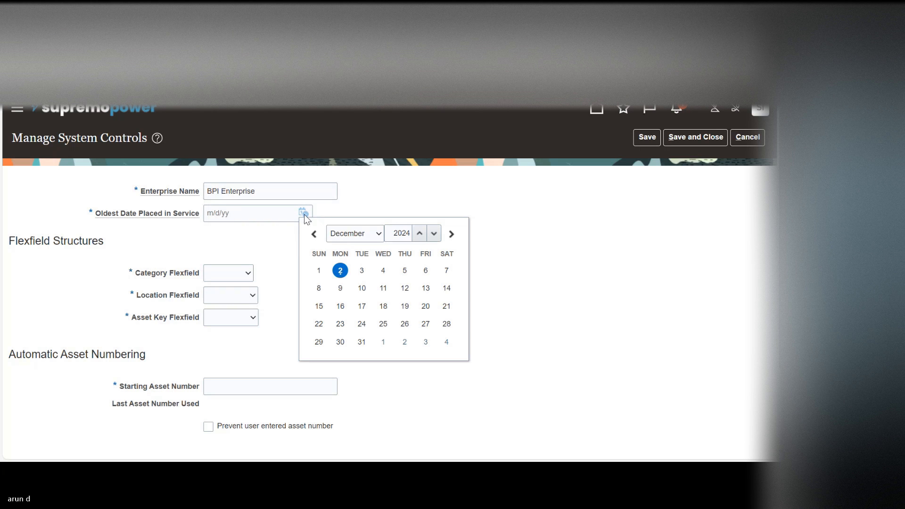
pyautogui.click(389, 234)
pyautogui.doubleClick(390, 234)
pyautogui.write('1951')
pyautogui.press('Tab')
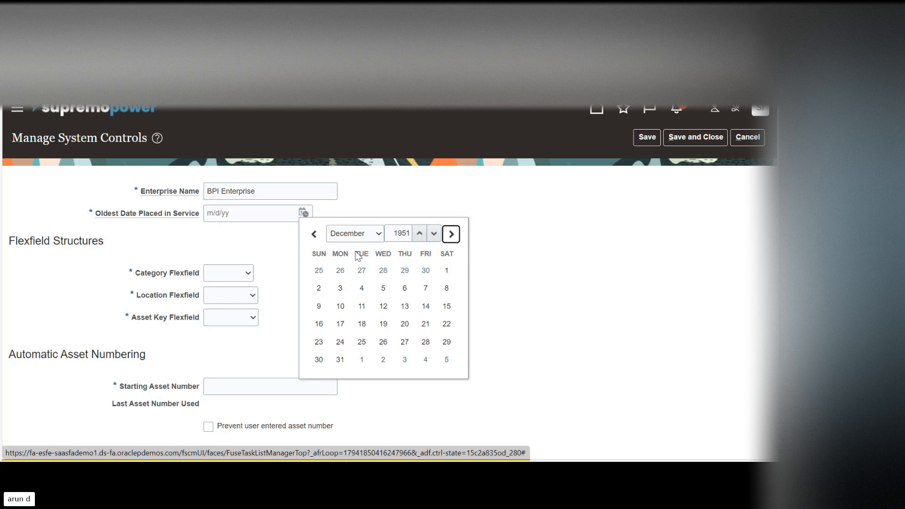
pyautogui.click(364, 233)
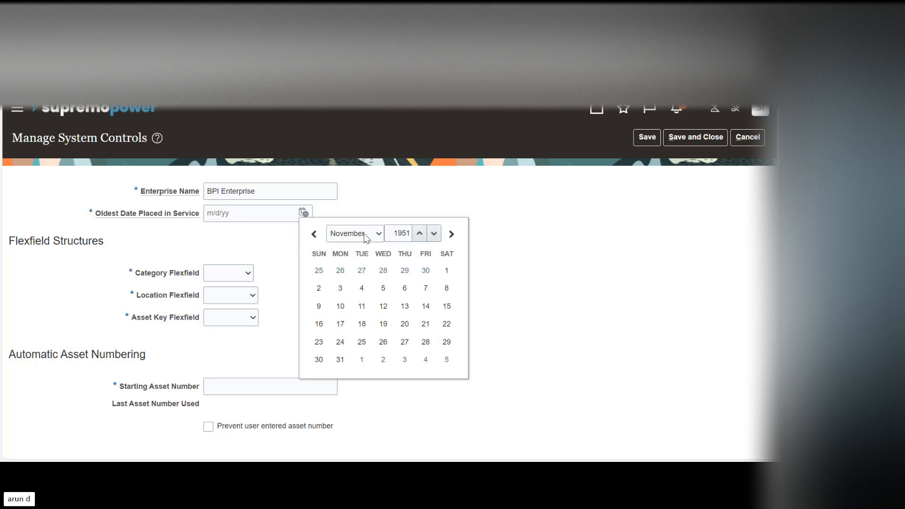
pyautogui.press('Return')
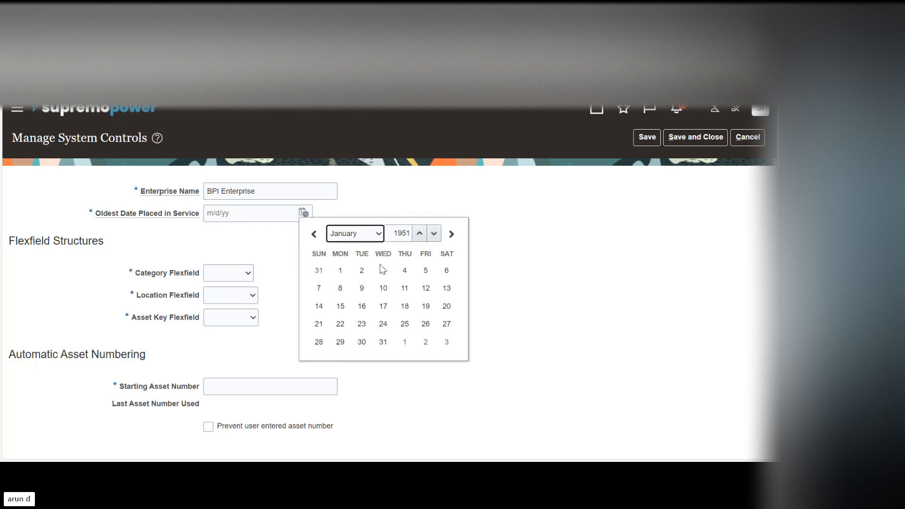
pyautogui.click(340, 271)
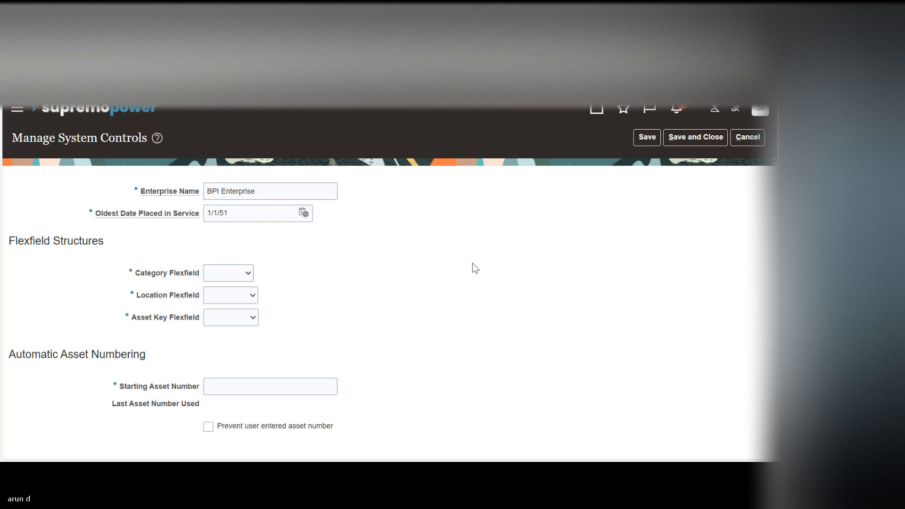
# Step: Assign Minor_KFF as the Category Flexfield, Location_FF as the Location Flexfield and Asset Status as the Asset Key Flexfield
pyautogui.click(225, 275)
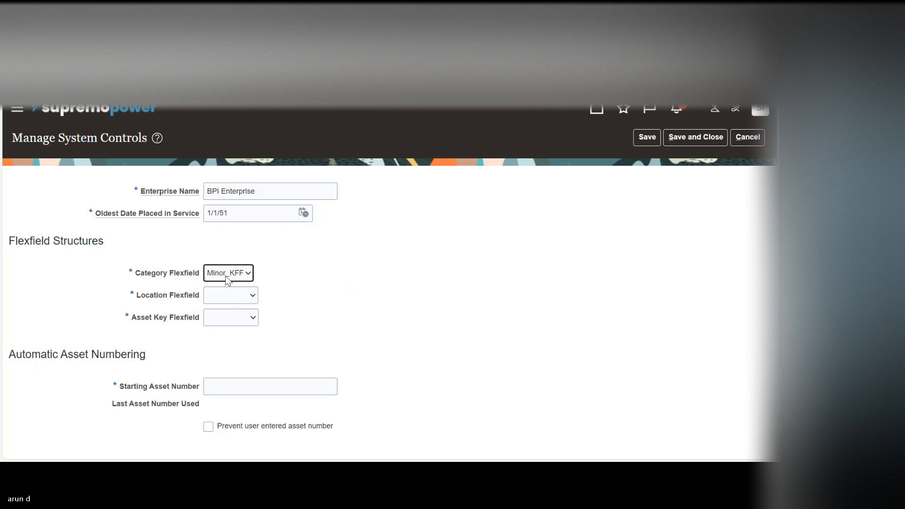
pyautogui.click(243, 297)
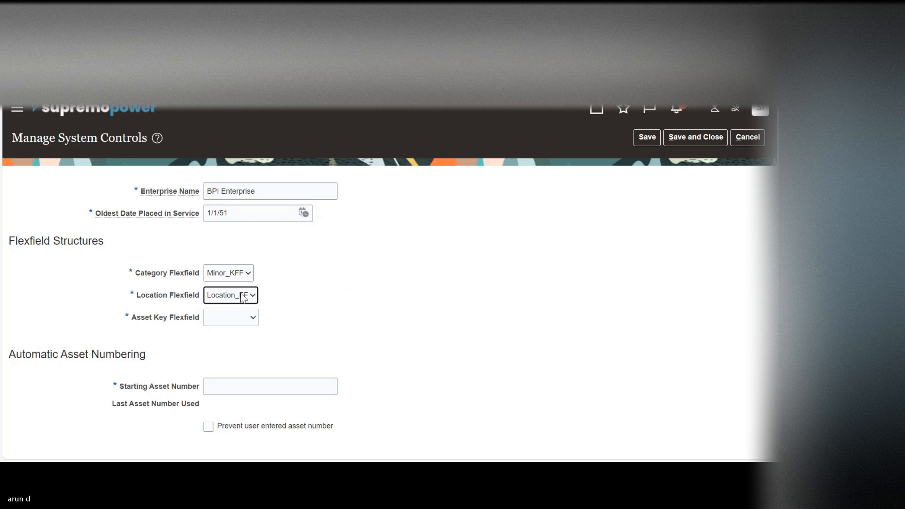
pyautogui.click(250, 324)
# Step: Set the starting asset number to 1000, save the system controls and return to the Fixed Assets task list
pyautogui.click(285, 384)
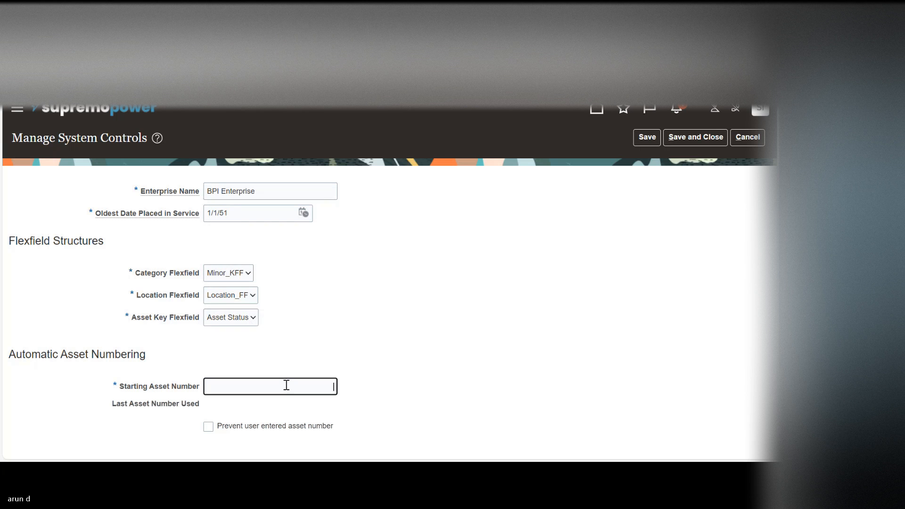
pyautogui.write('1000')
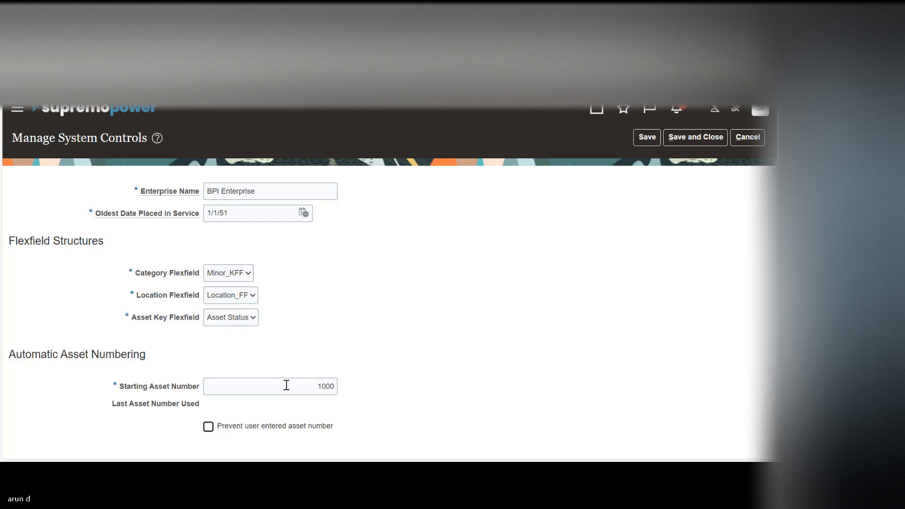
pyautogui.click(575, 318)
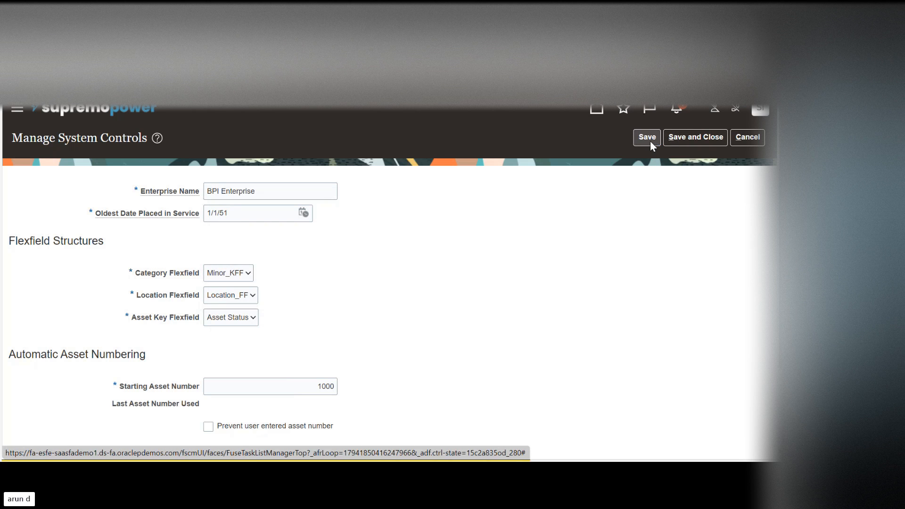
pyautogui.click(687, 139)
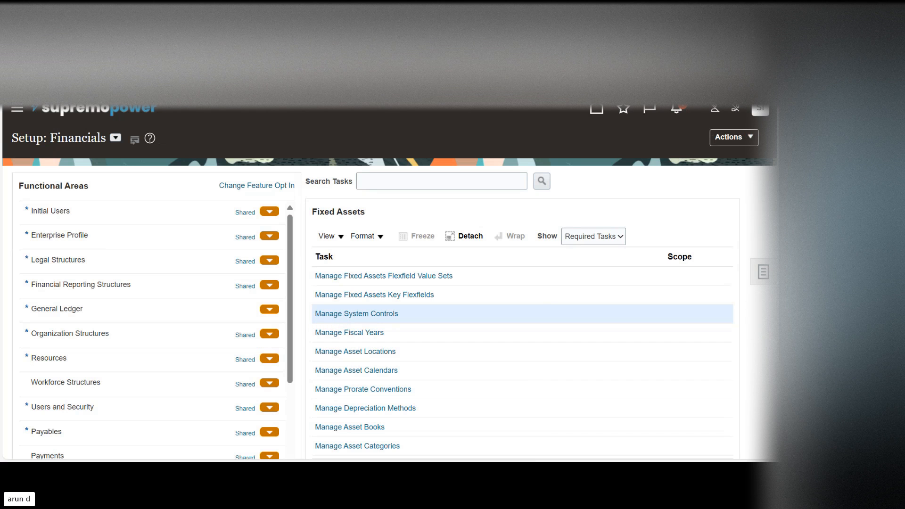
pyautogui.scroll(-3, 453, 283)
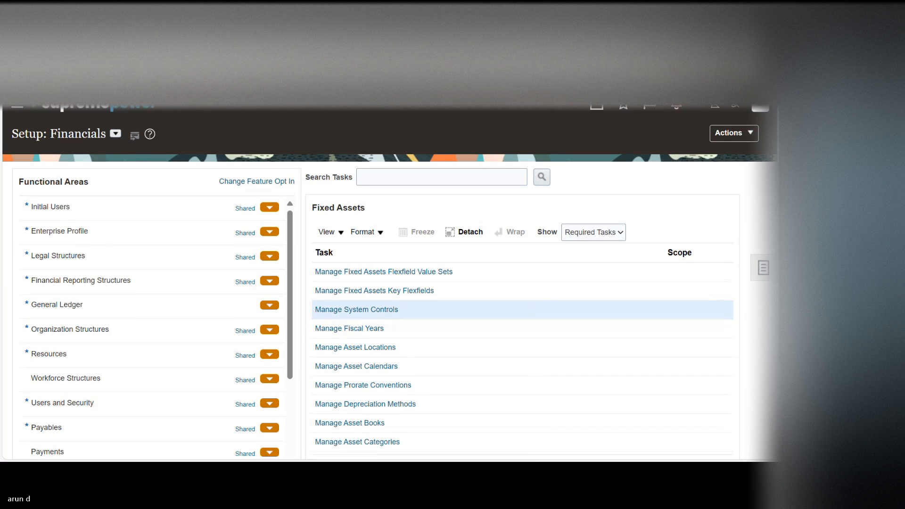